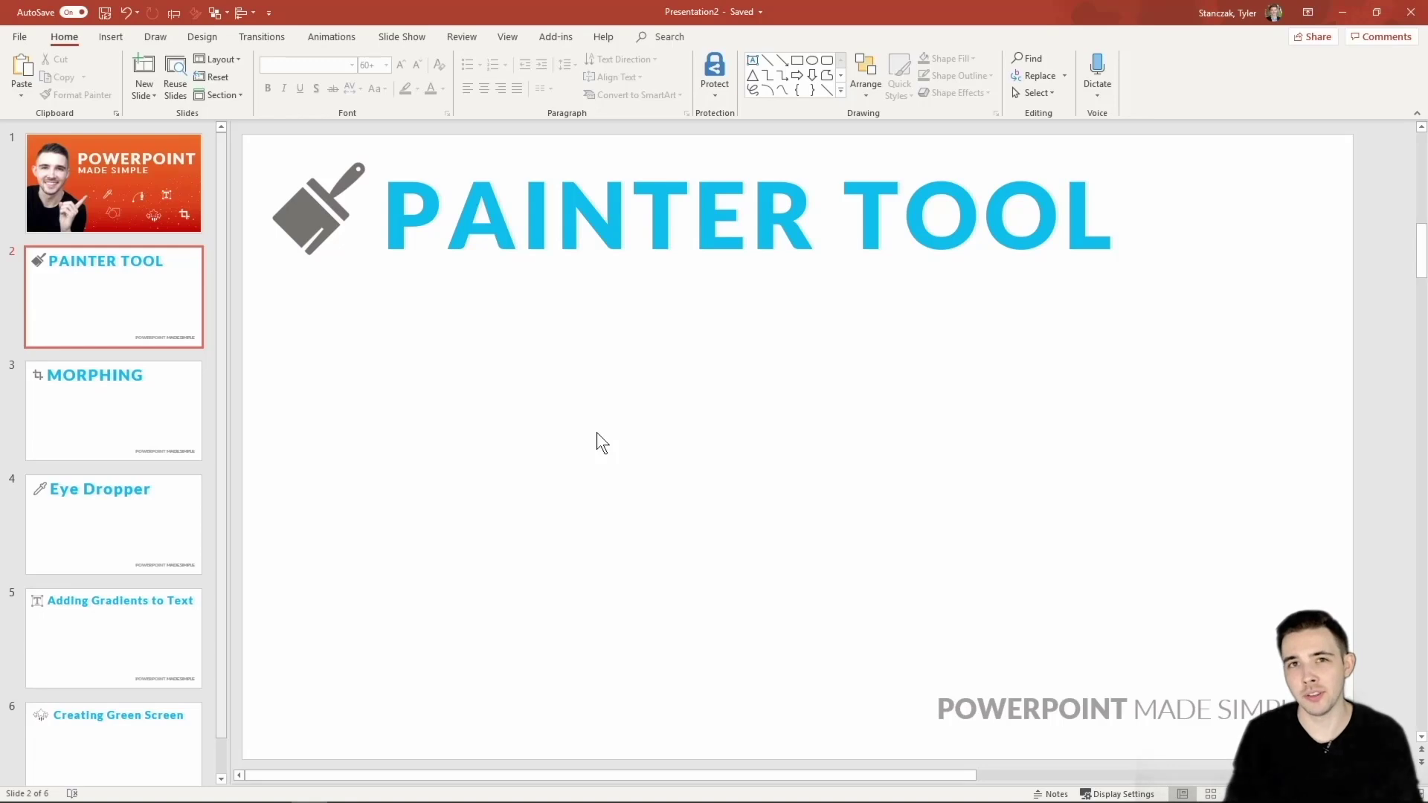
Insert the bald eagle image from the Online Pictures Animals category onto the slide.
left_click(110, 37)
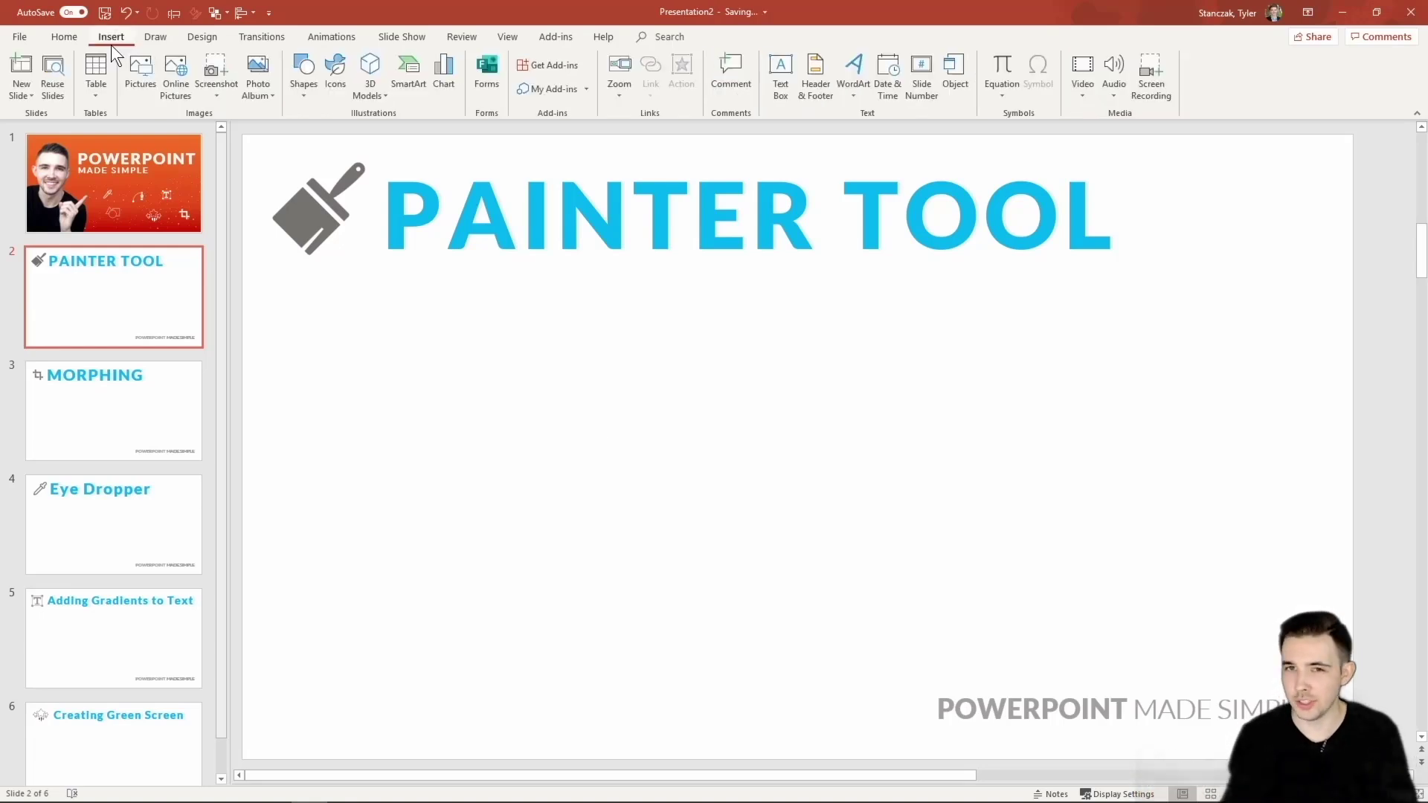
left_click(182, 68)
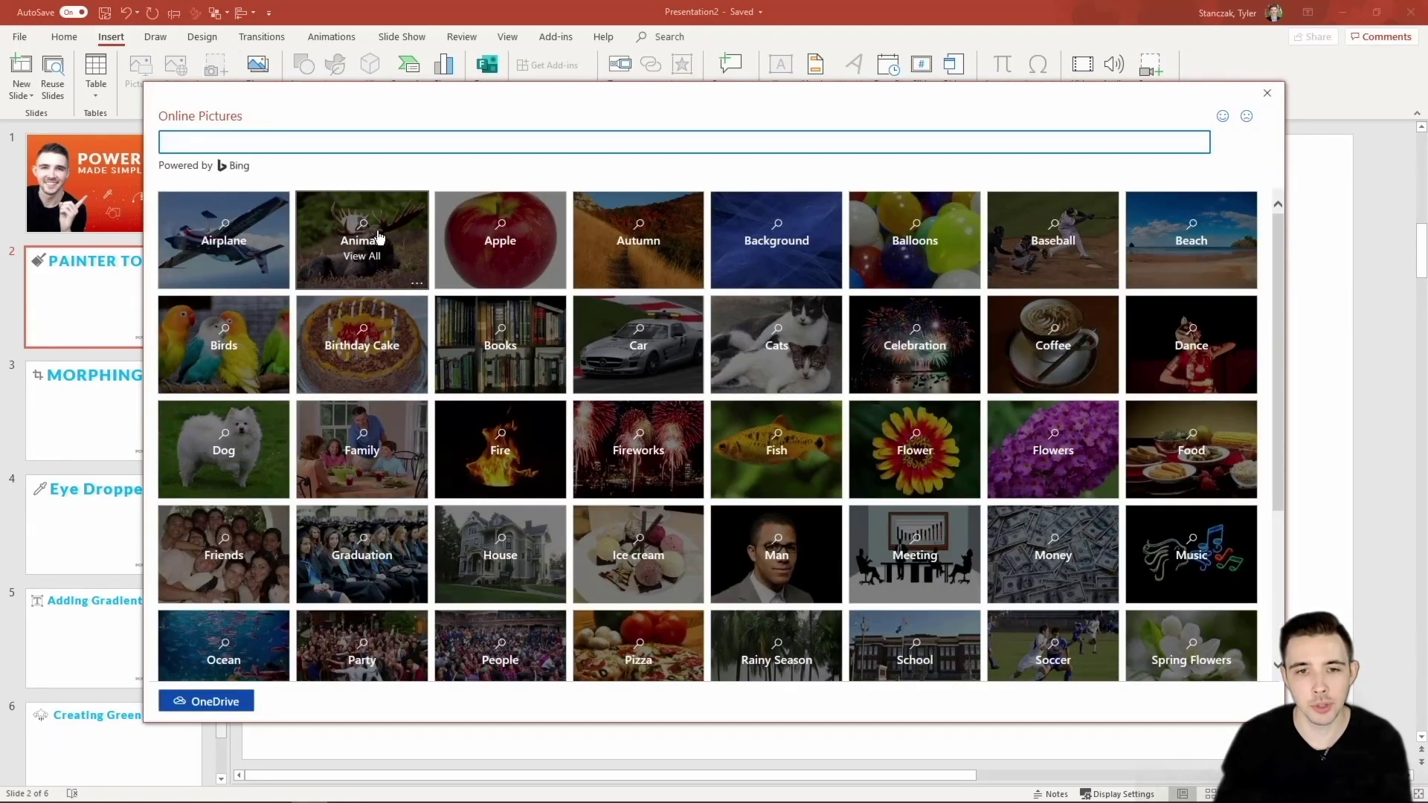
left_click(378, 237)
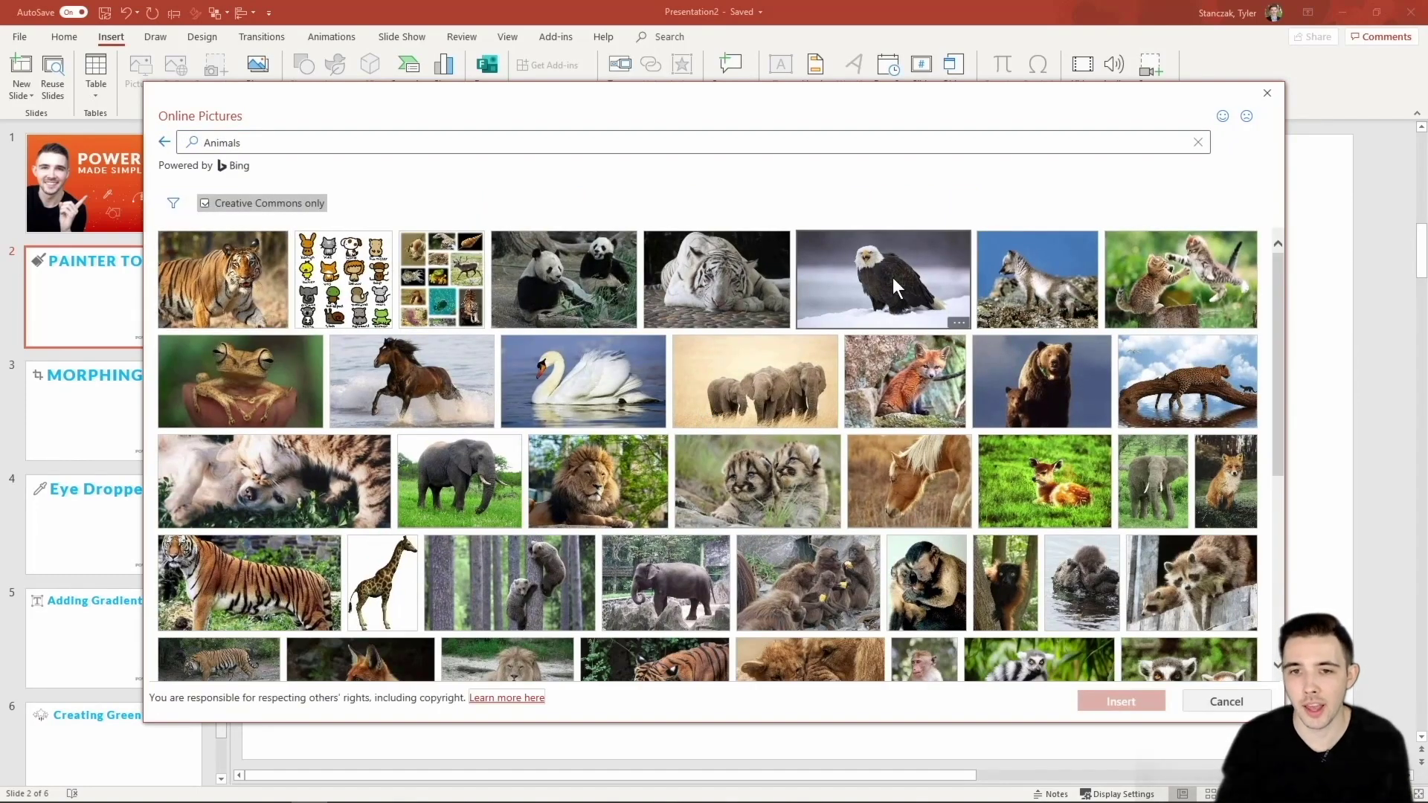
left_click(893, 287)
left_click(1125, 703)
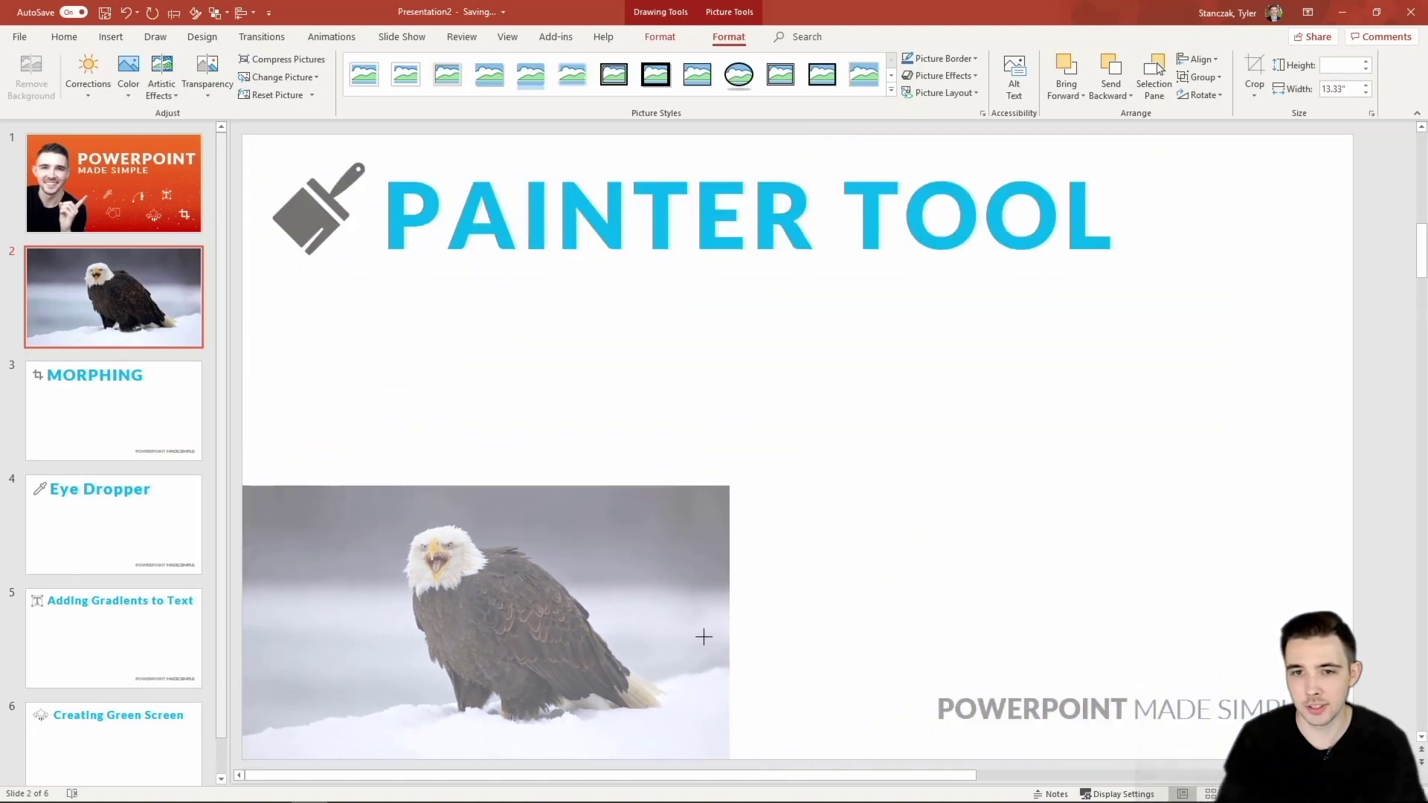
Shrink the eagle photo, move it below the title, and delete its credit caption.
left_click_drag(1353, 134, 703, 635)
left_click_drag(544, 652, 592, 478)
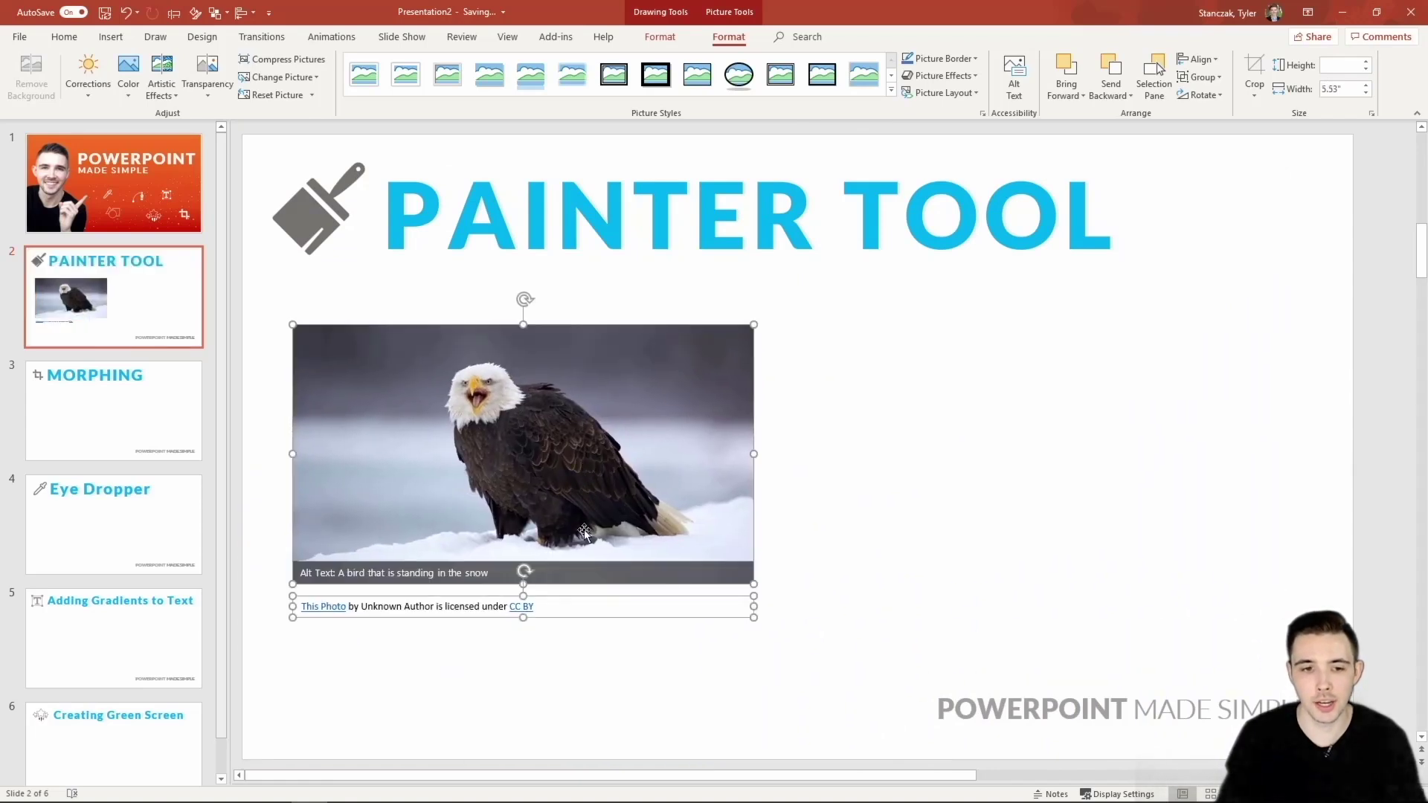
left_click(548, 608)
key("Delete")
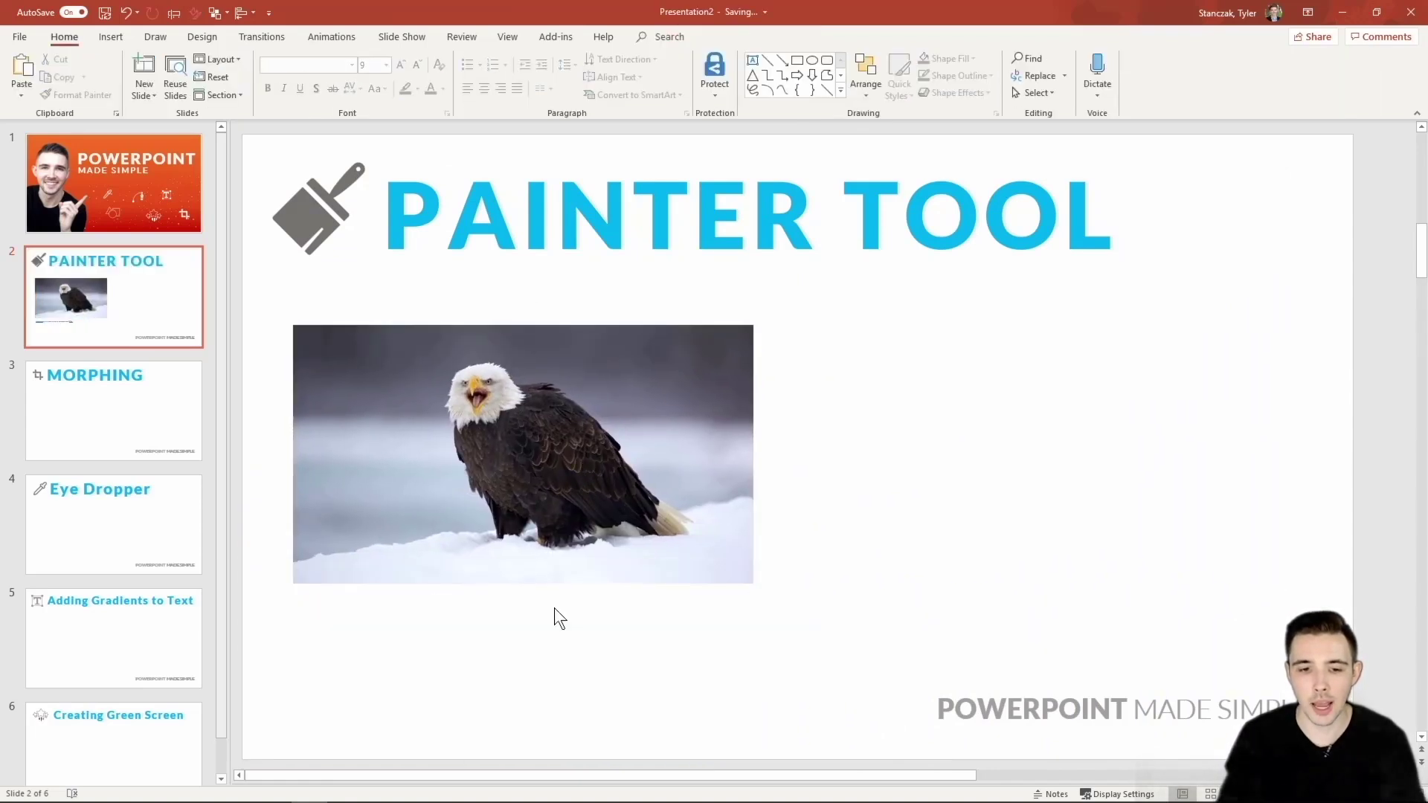
Crop the eagle photo to an oval shape and narrow the crop into a circle.
left_click(586, 489)
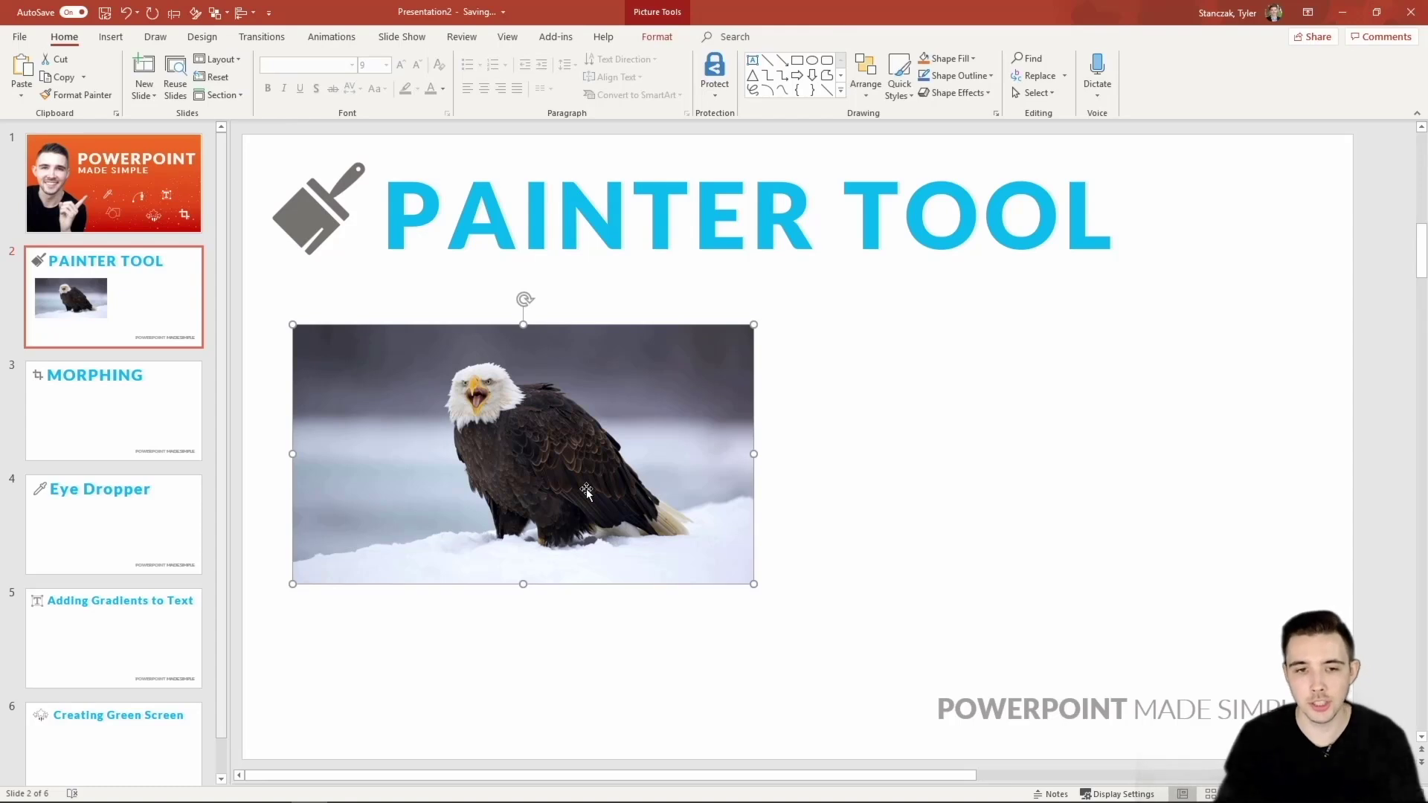
left_click(654, 35)
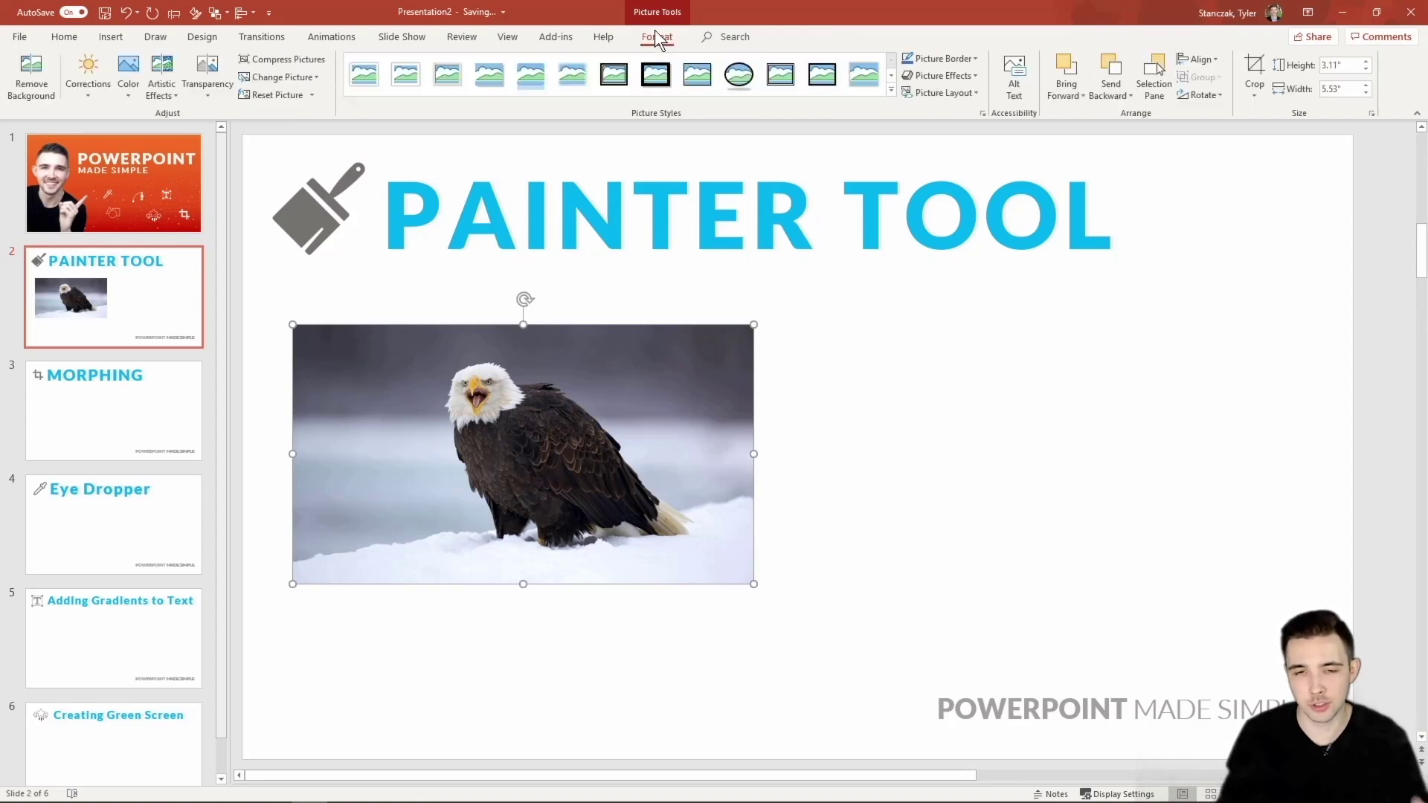
left_click(1257, 95)
mouse_move(1291, 132)
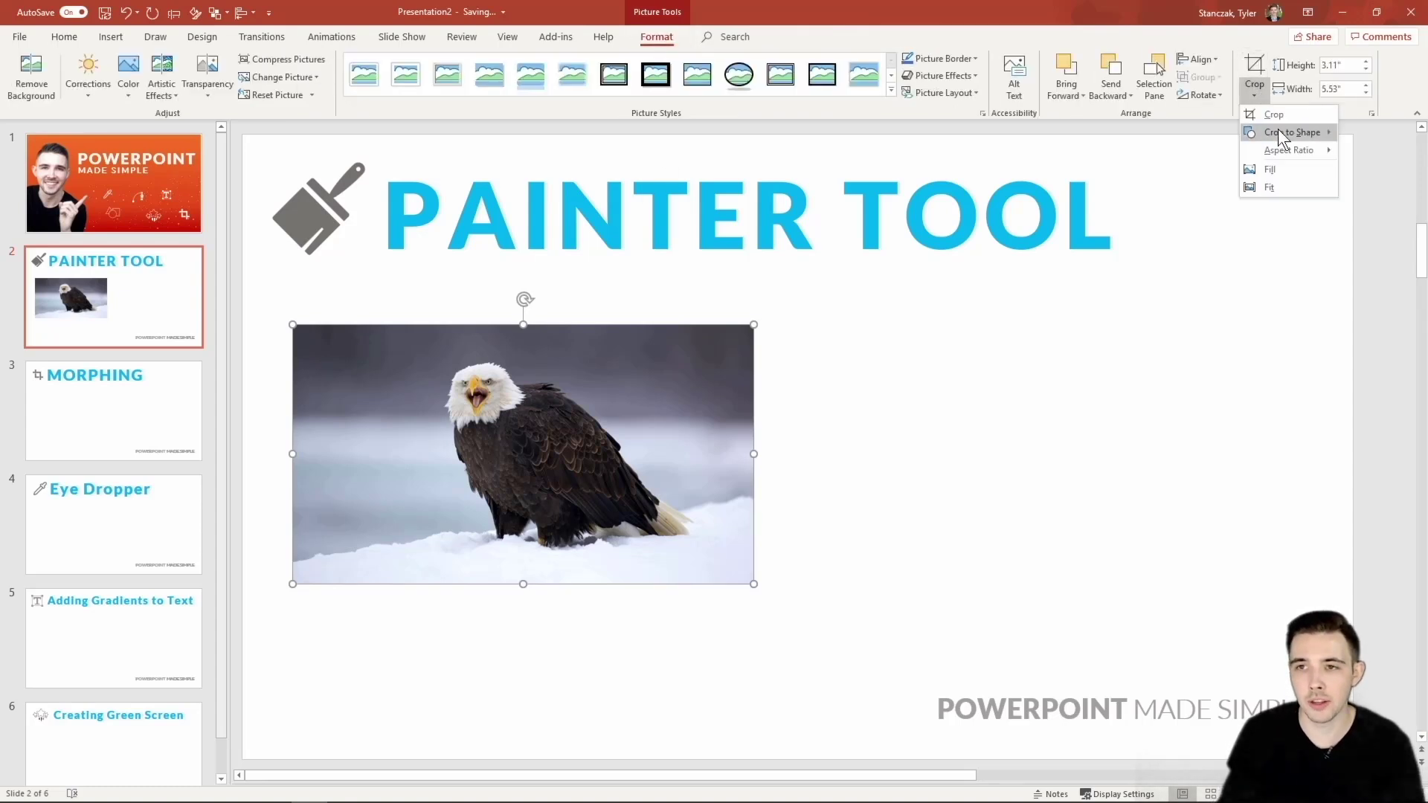
left_click(1055, 181)
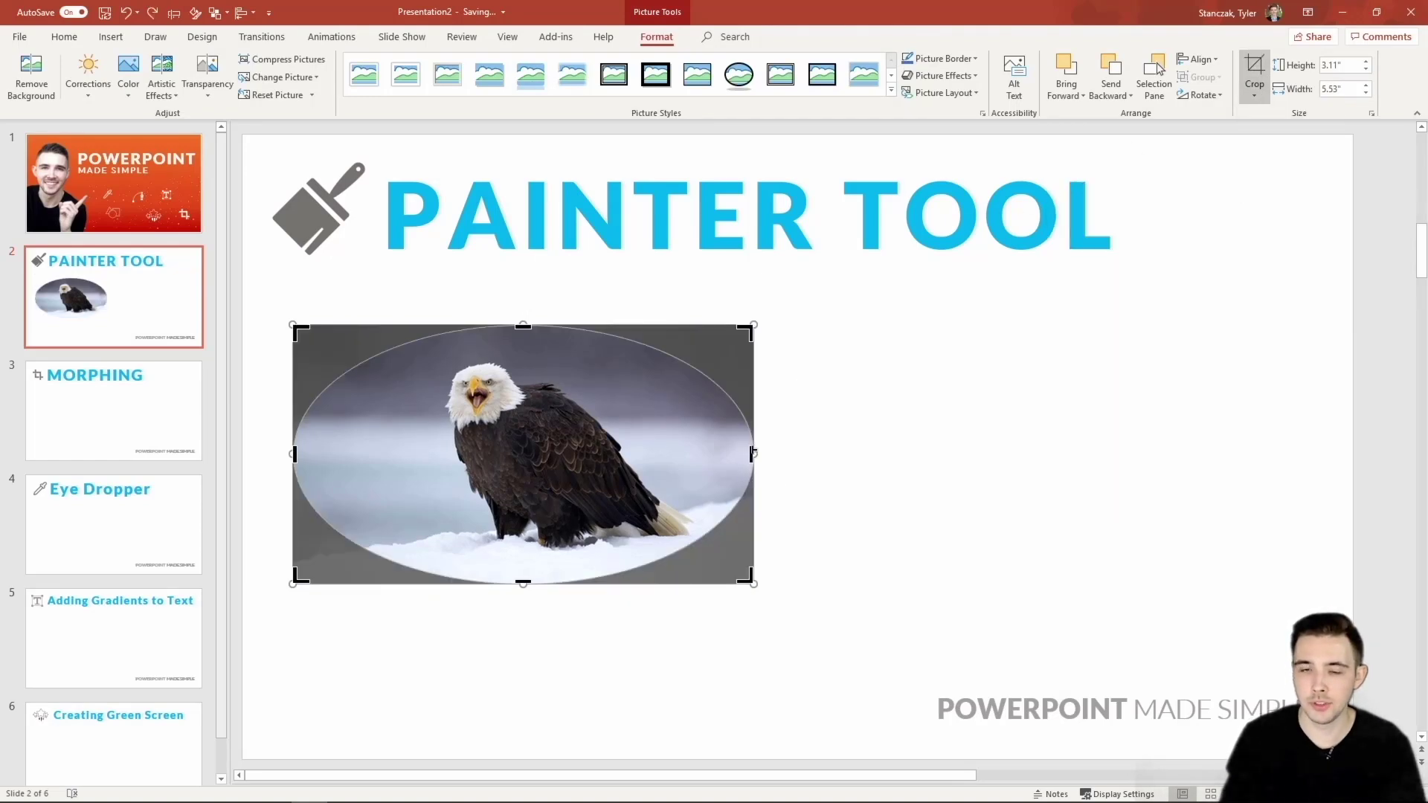
left_click_drag(753, 451, 646, 476)
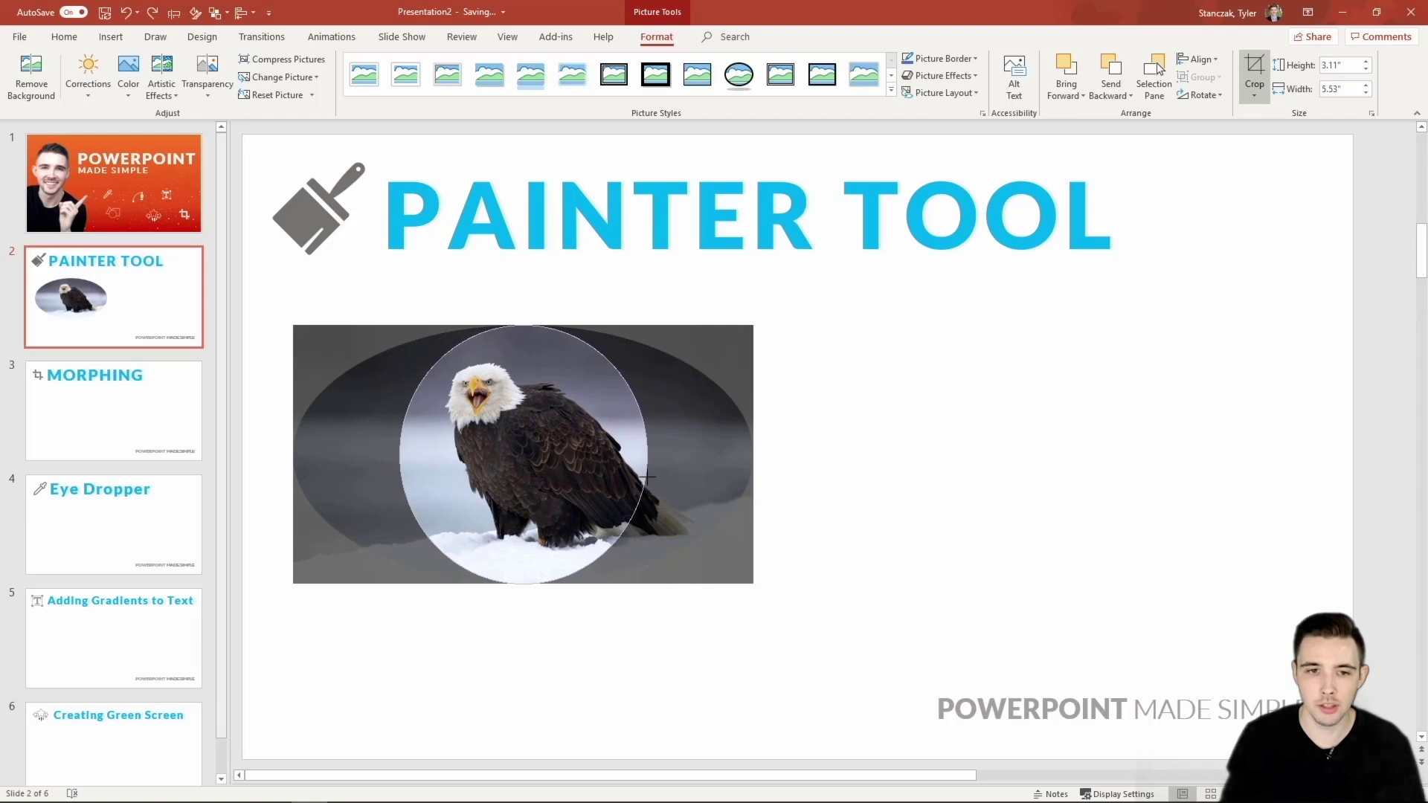
key("Escape")
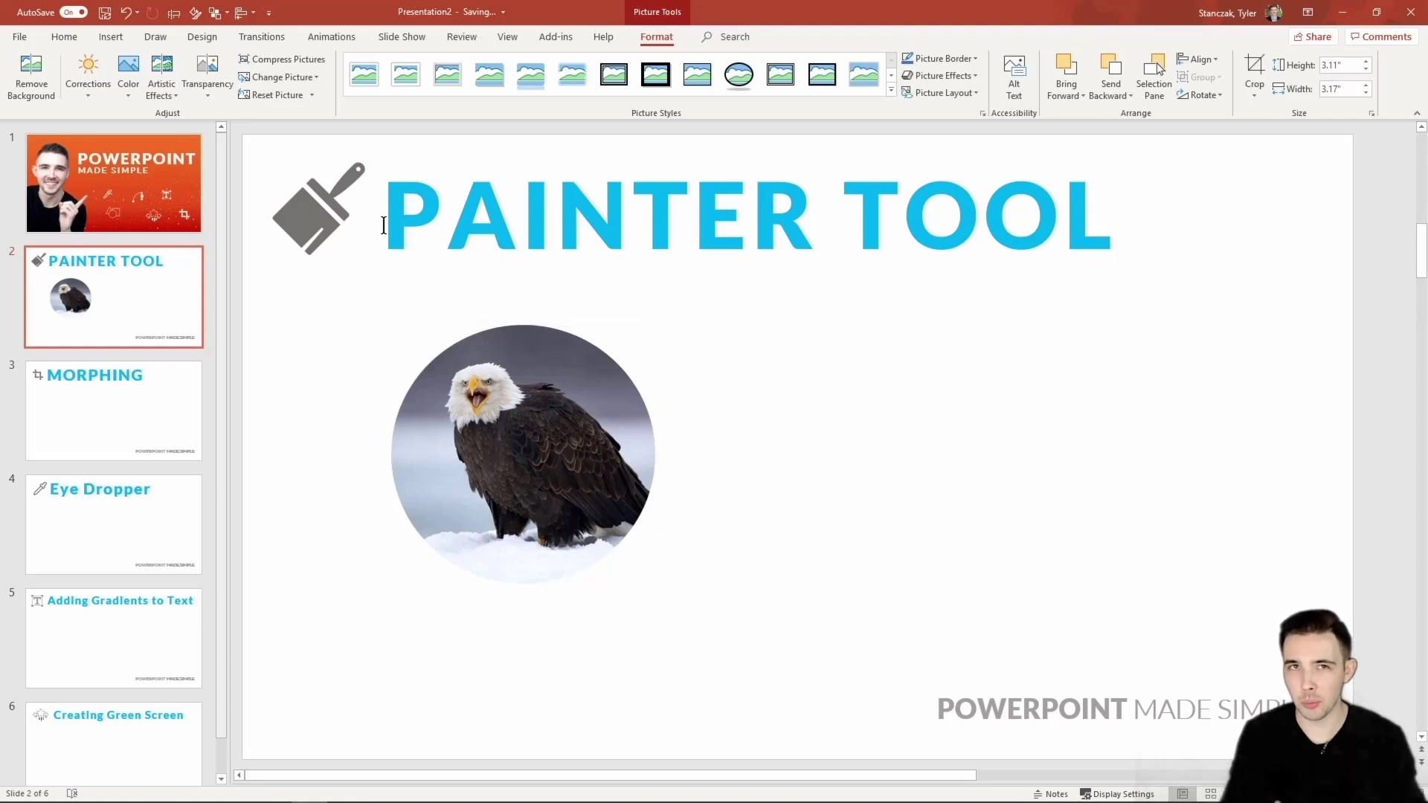
key("Escape")
Insert the lion image from the Online Pictures Animals category beside the eagle.
left_click(117, 33)
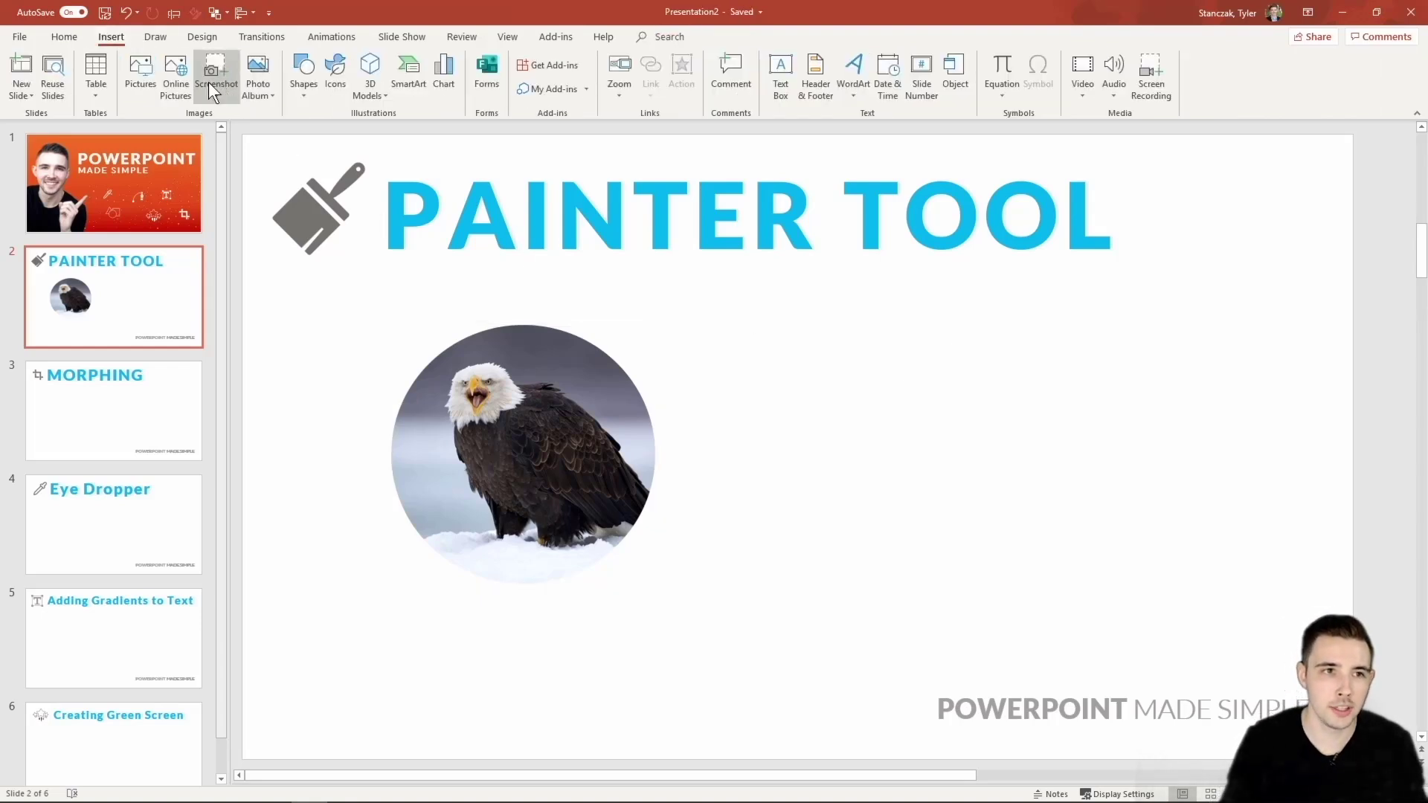
left_click(176, 76)
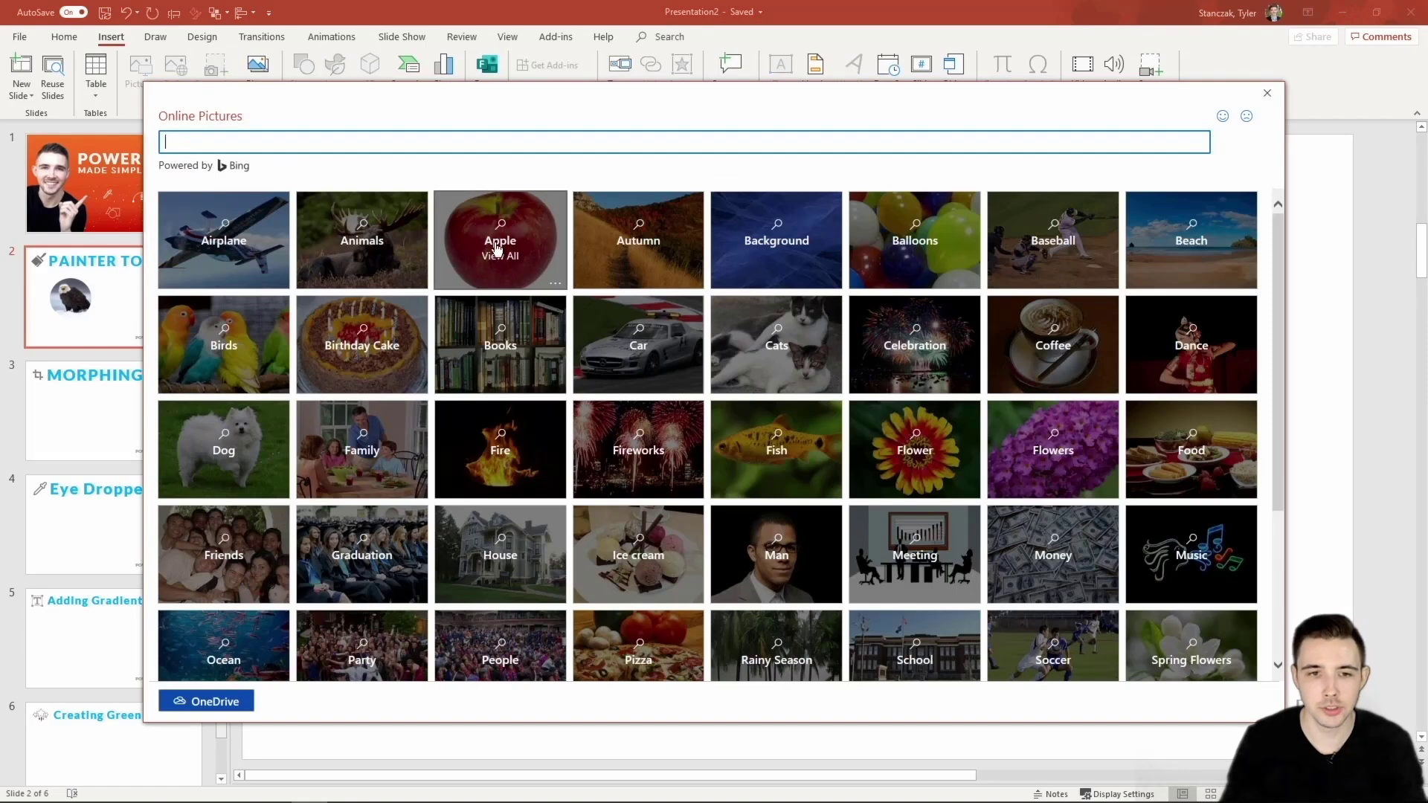
left_click(381, 247)
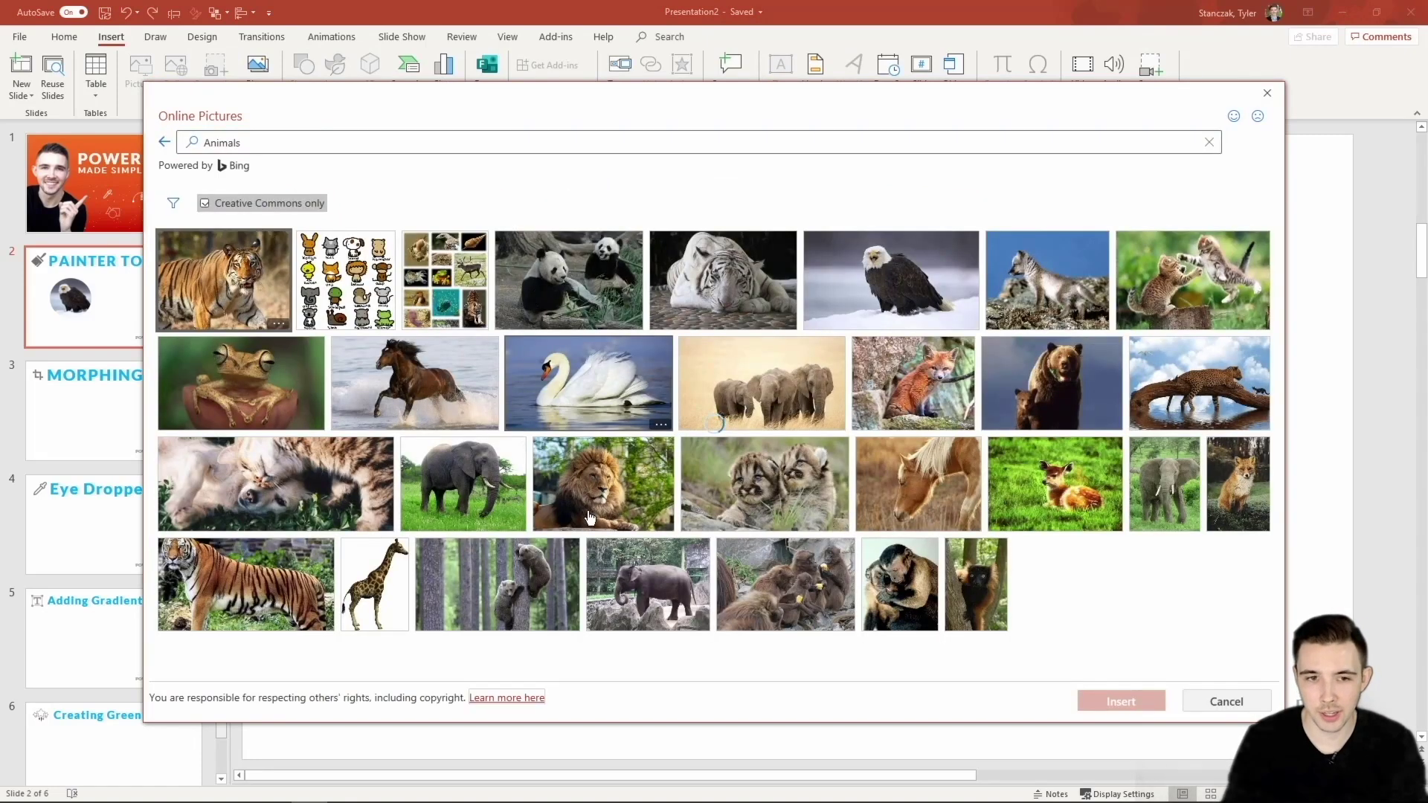
scroll(591, 502, "down", 2)
scroll(608, 412, "down", 1)
left_click(614, 377)
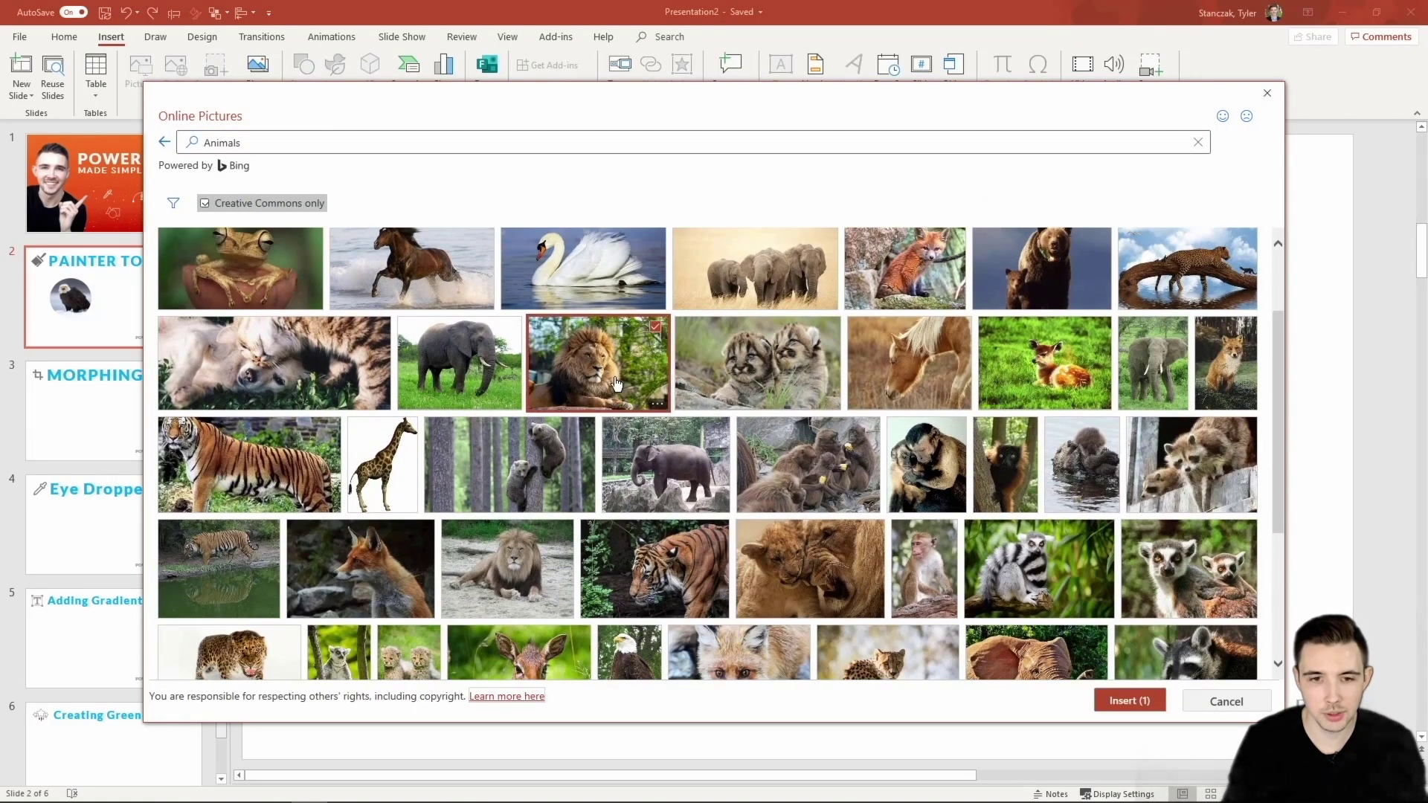
left_click(1110, 696)
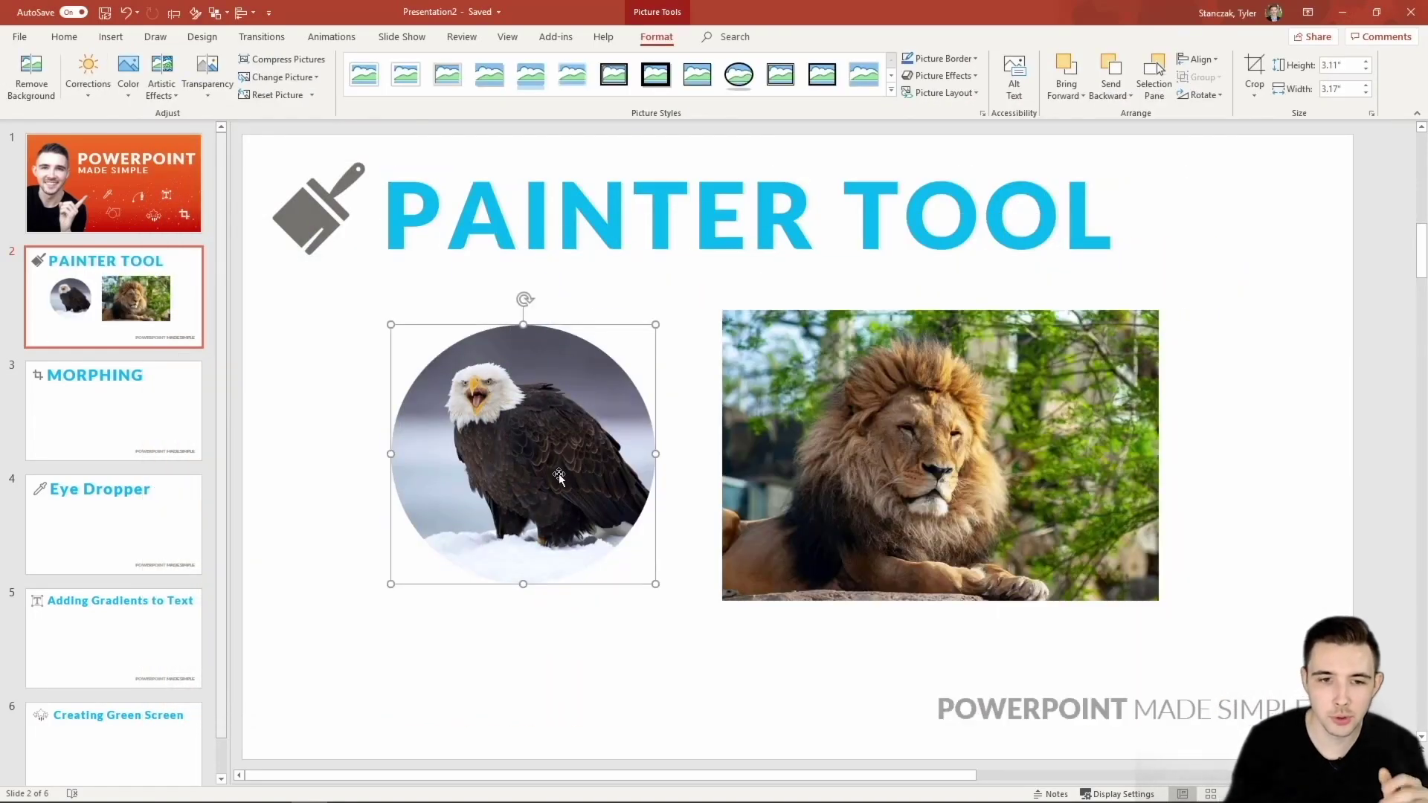
Copy the eagle's circular crop onto the lion photo with Format Painter.
left_click(65, 34)
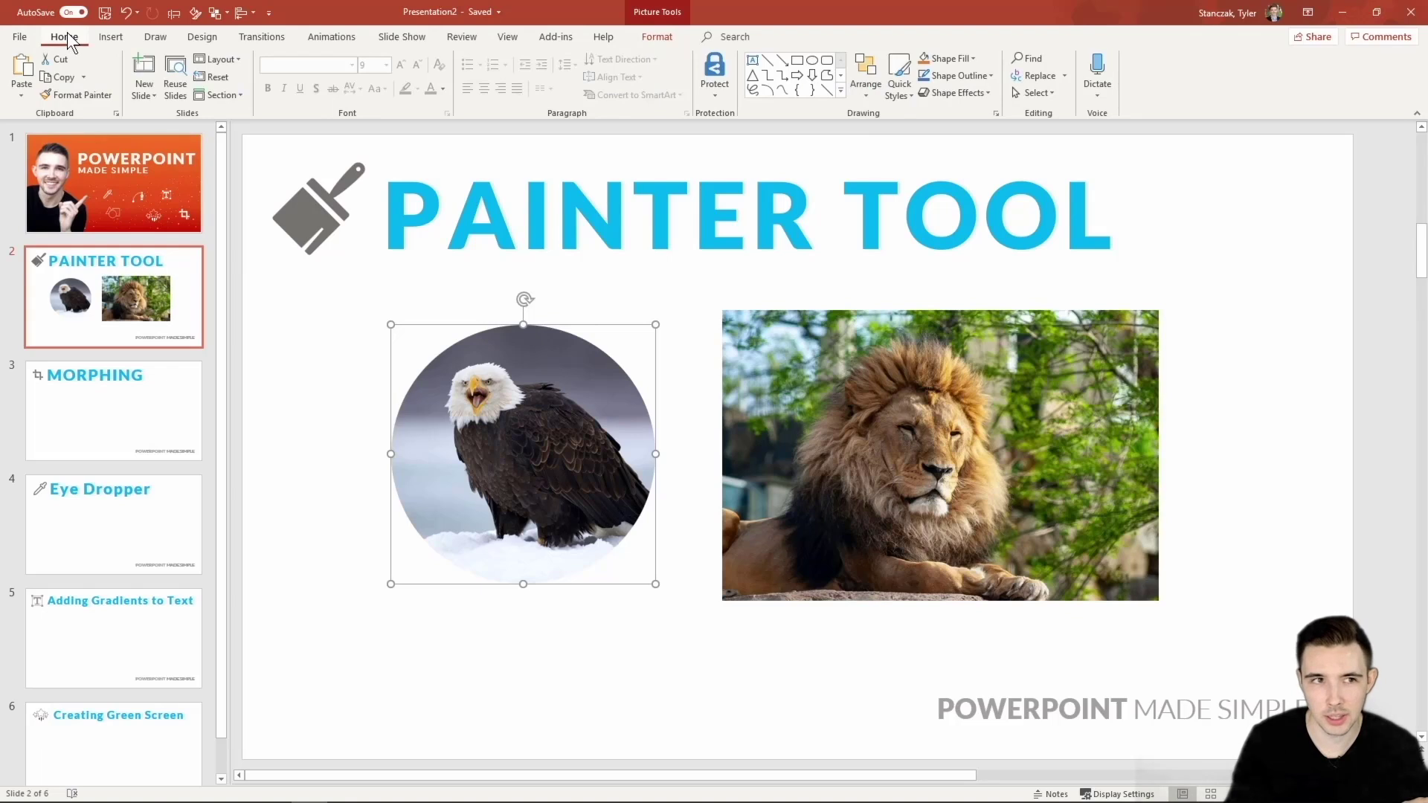
left_click(97, 97)
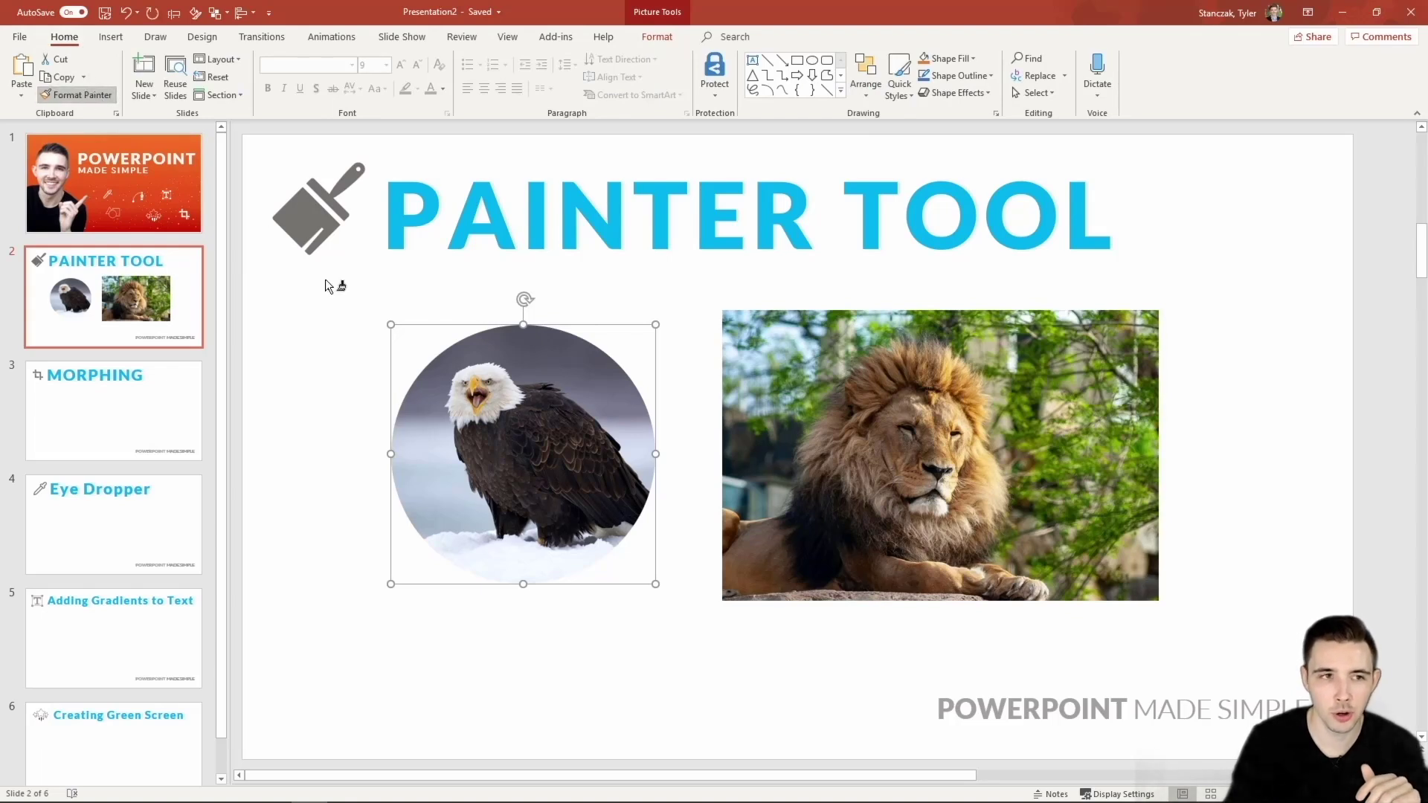
left_click(858, 417)
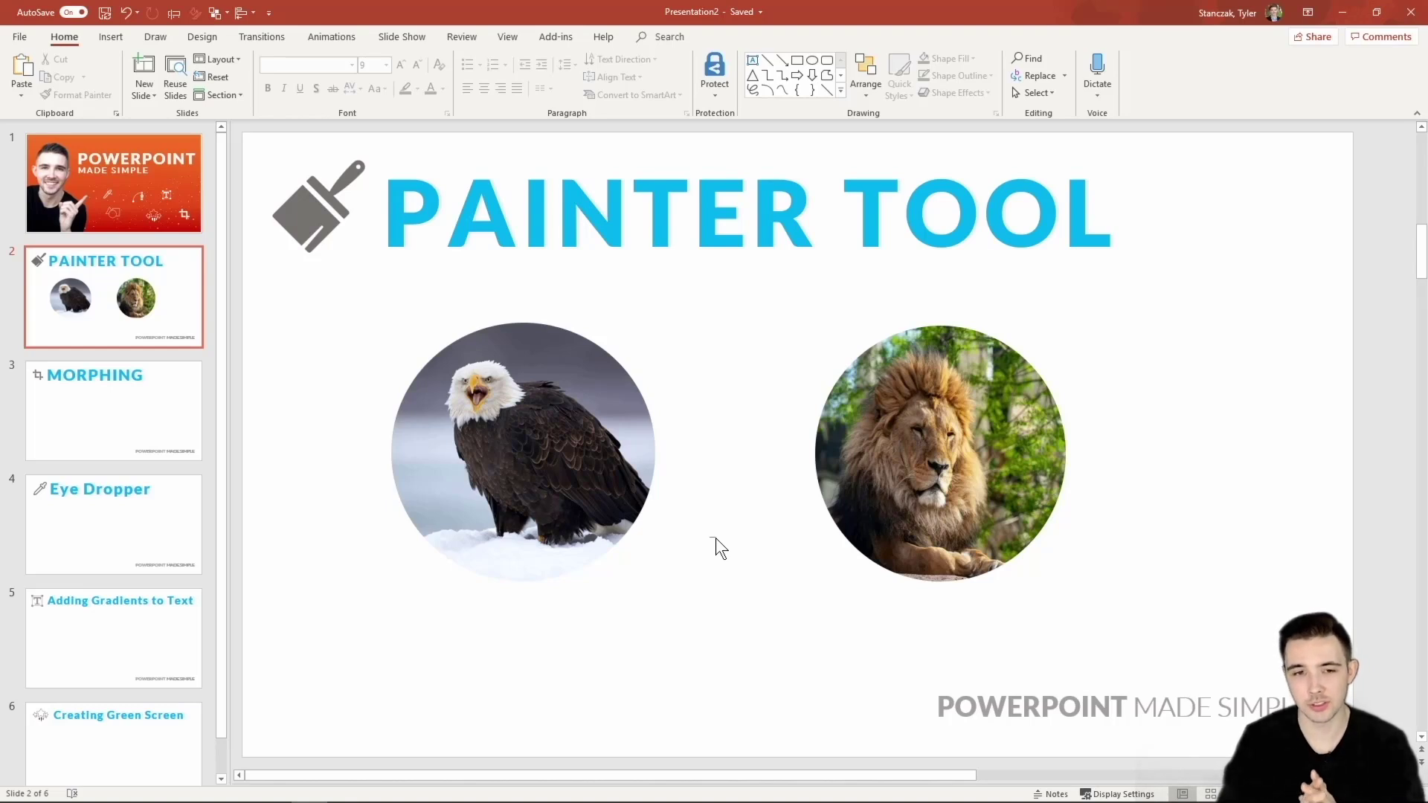
Make the eagle semi-transparent using the Format Picture transparency slider.
left_click(626, 476)
right_click(627, 477)
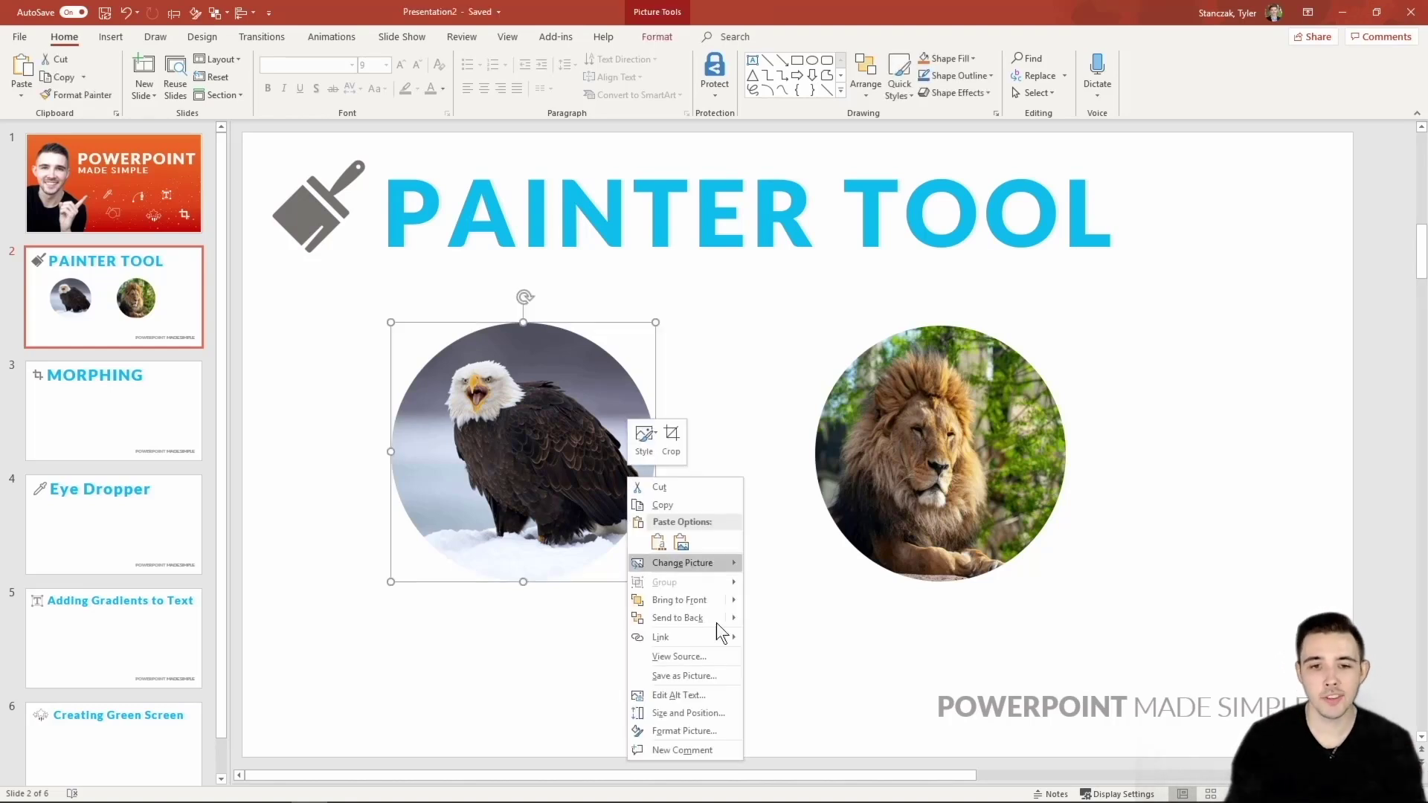
left_click(711, 729)
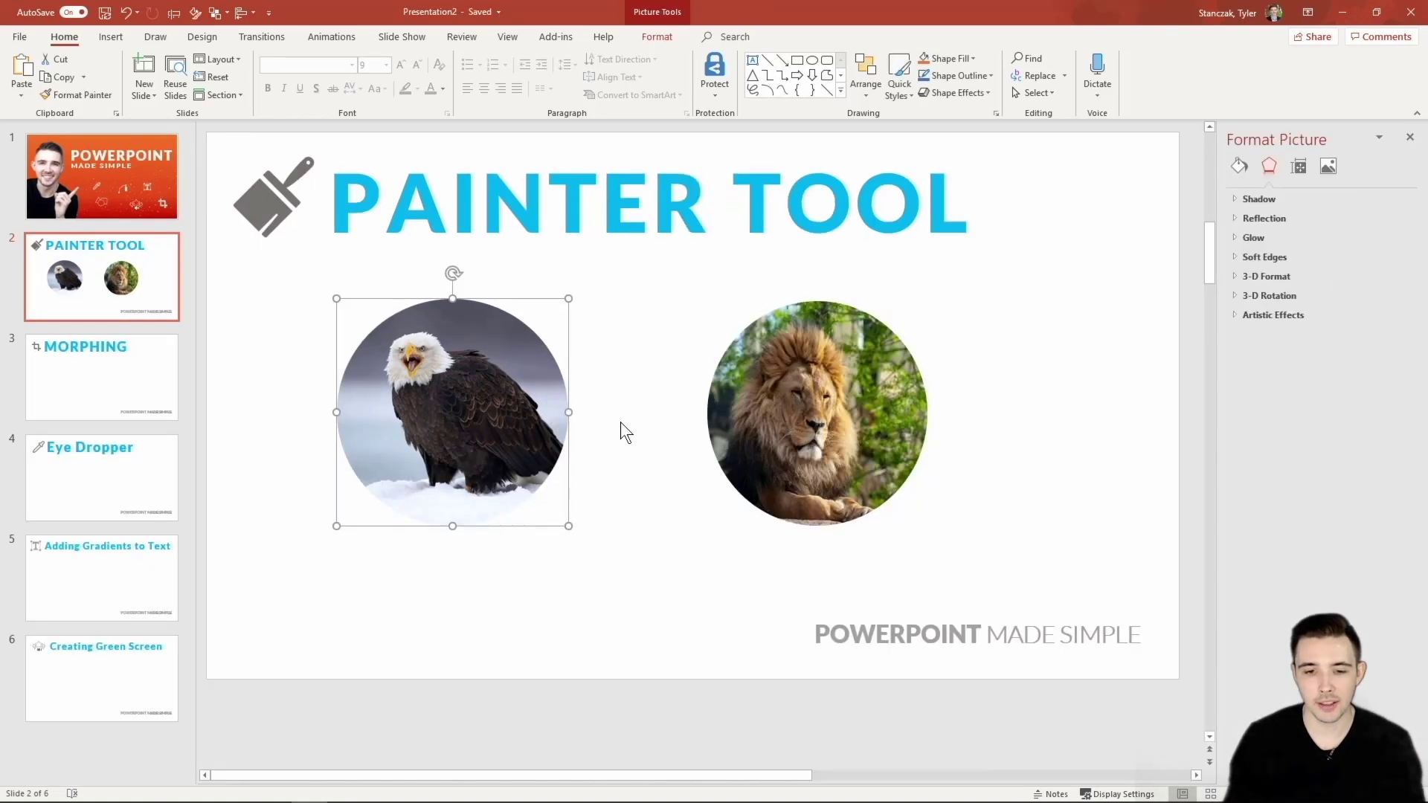
left_click(1328, 165)
left_click(1319, 239)
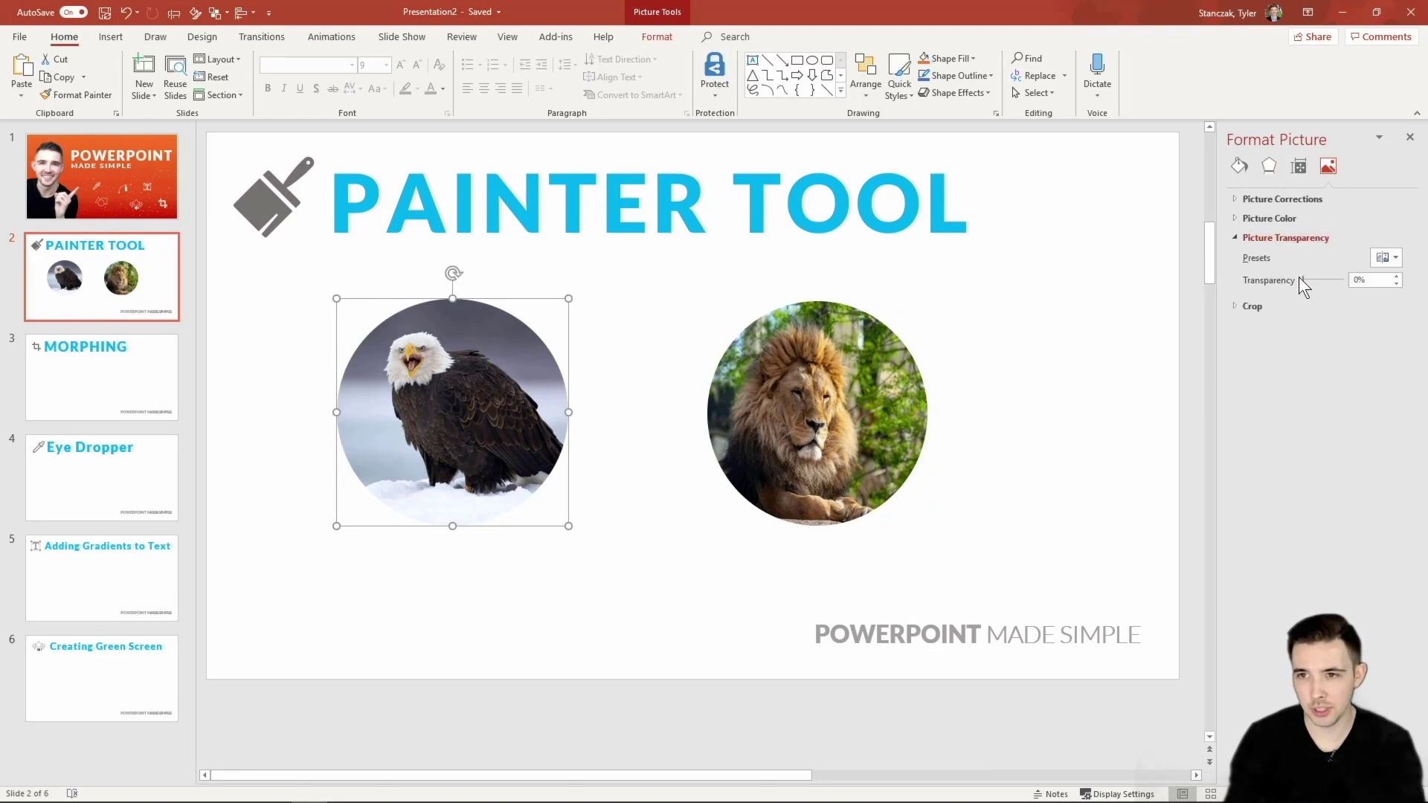
left_click_drag(1302, 280, 1324, 280)
left_click(1070, 335)
Select the eagle and lion together, then undo the eagle's transparency.
left_click(469, 402)
left_click(786, 427, "shift")
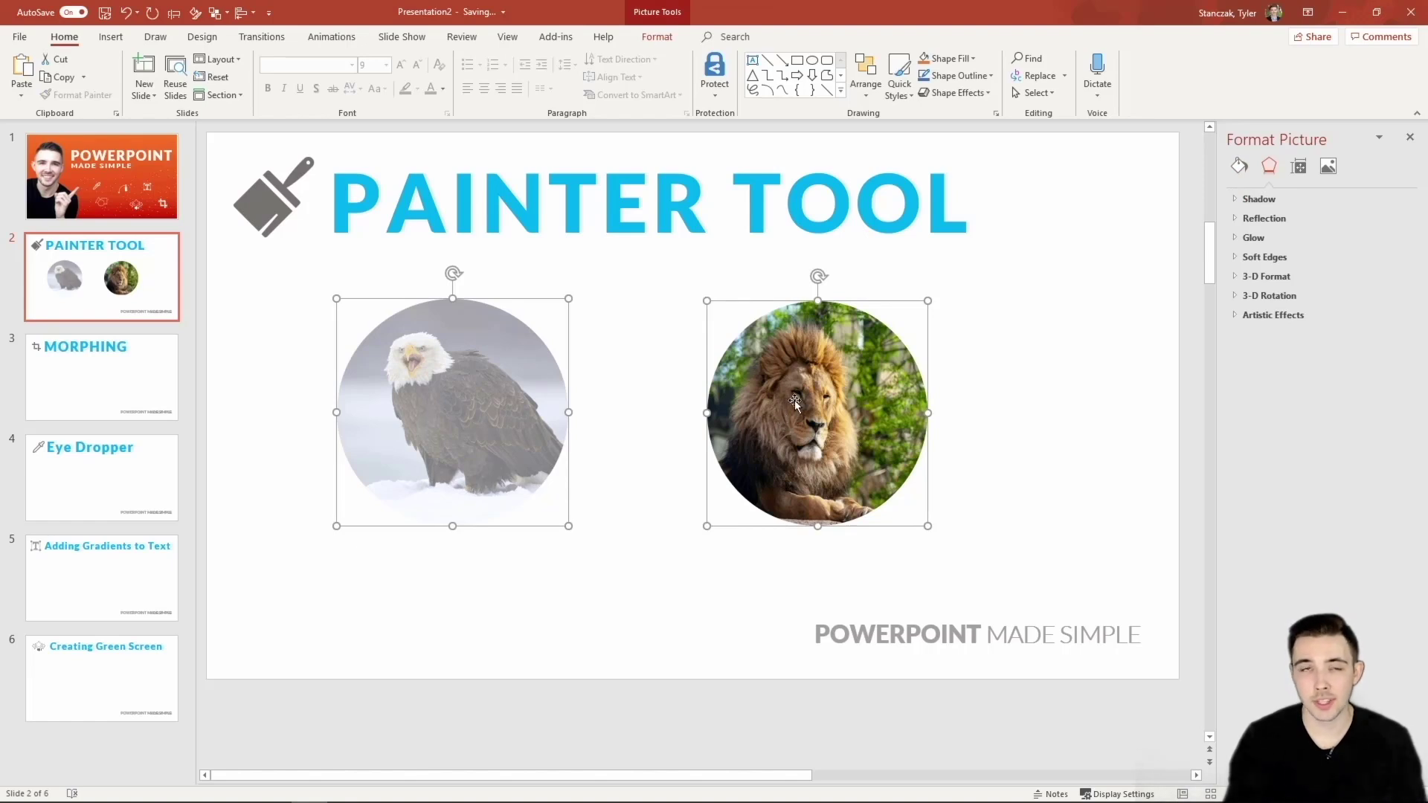
key("ctrl+z")
left_click(1329, 165)
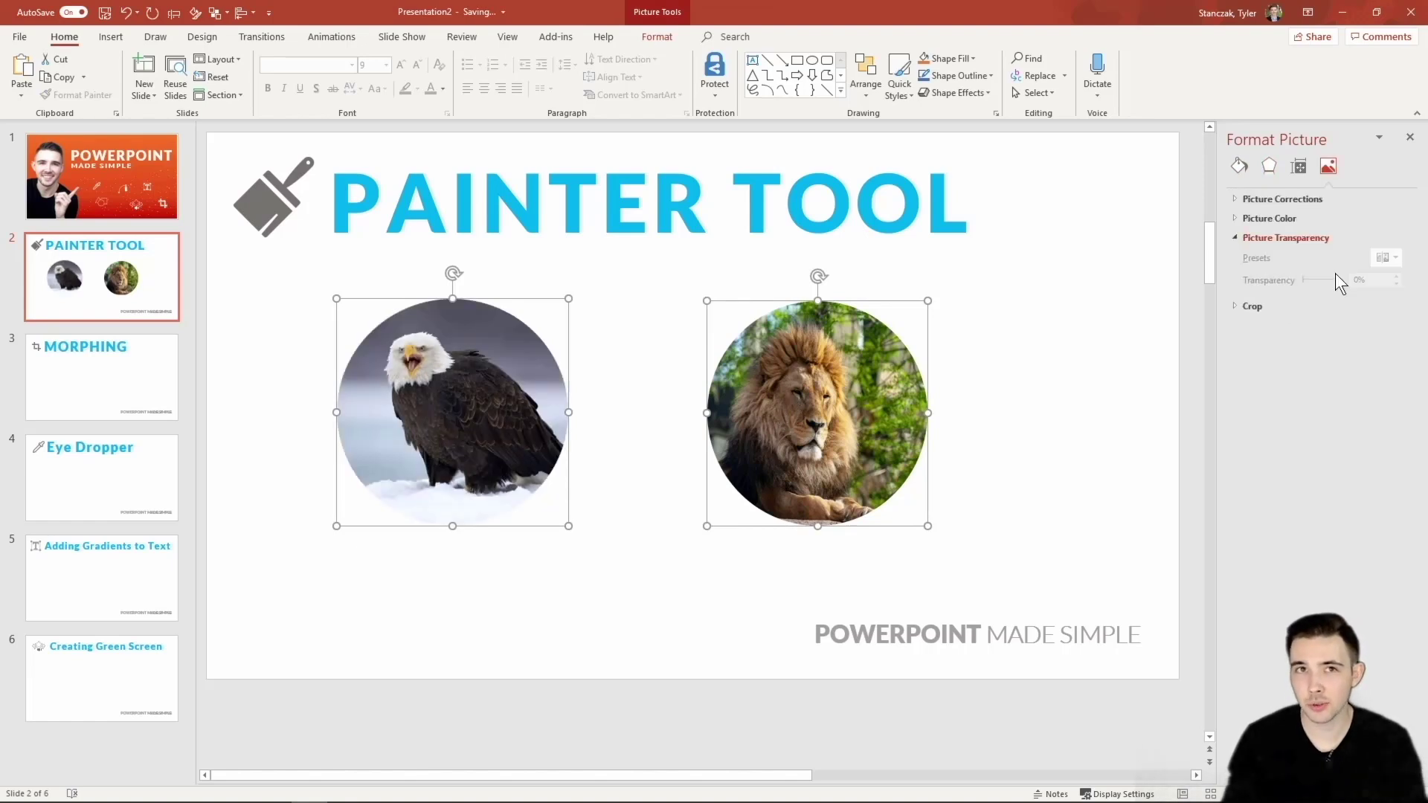
Apply 50% transparency to the eagle alone and Ctrl-drag to duplicate the lion.
left_click(1014, 334)
left_click(476, 423)
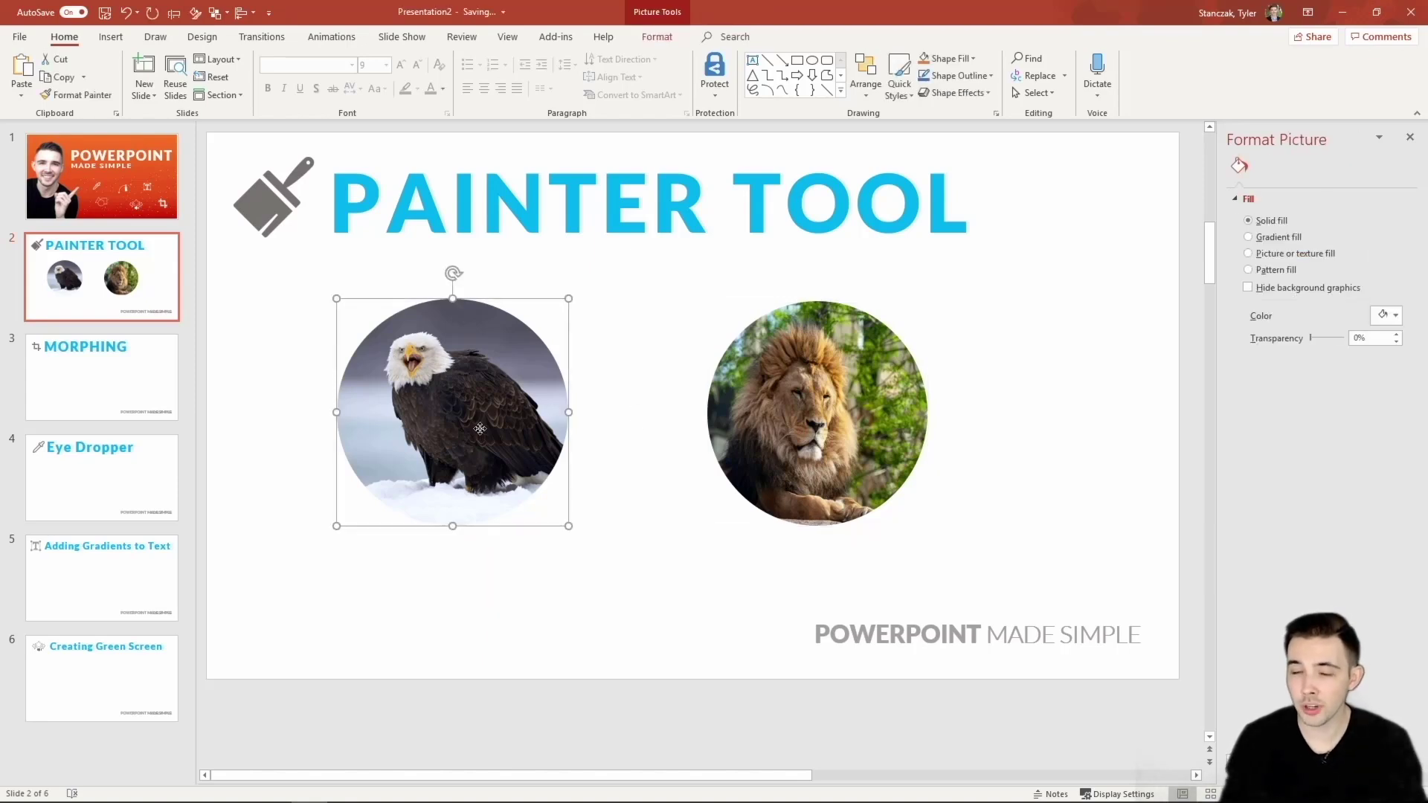
left_click(1334, 168)
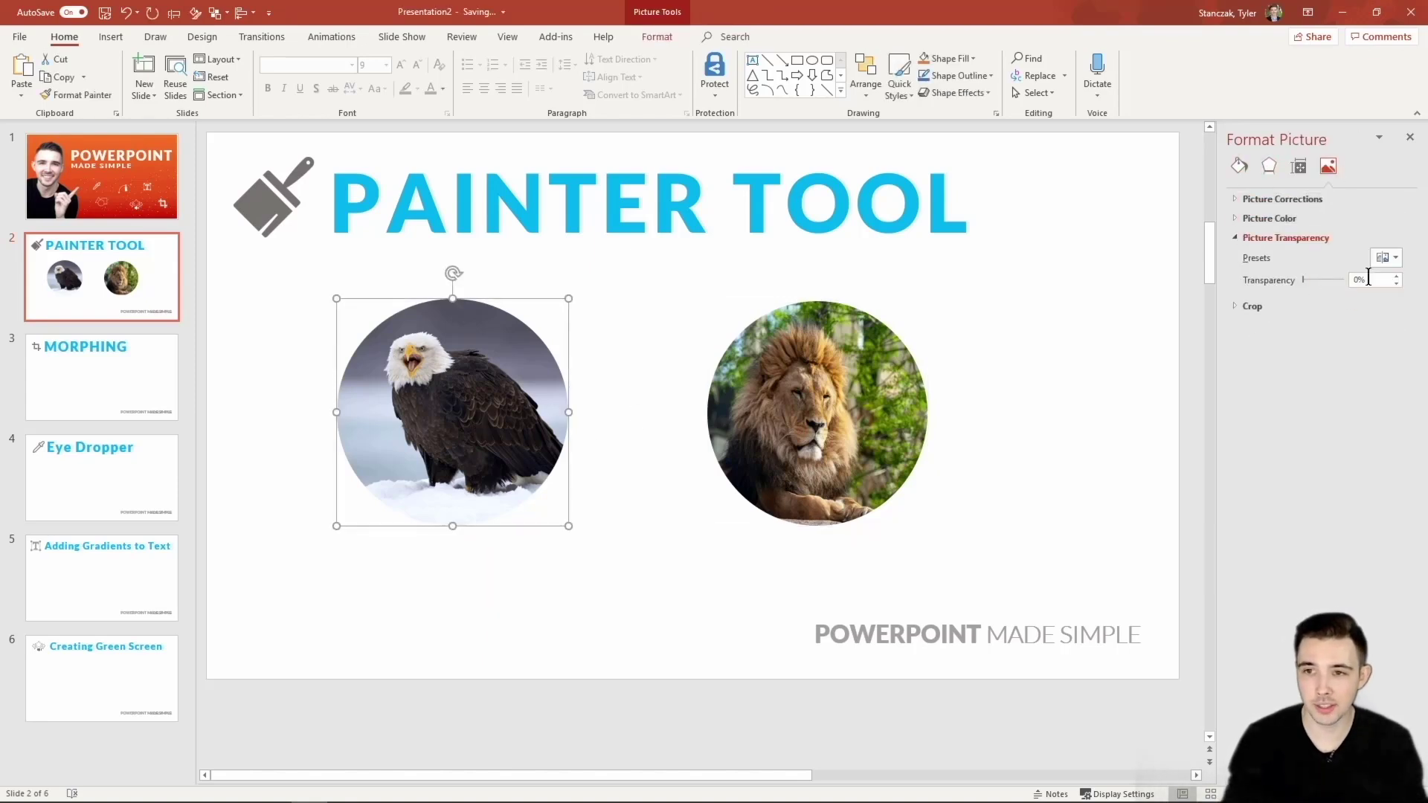
type("0")
key("Return")
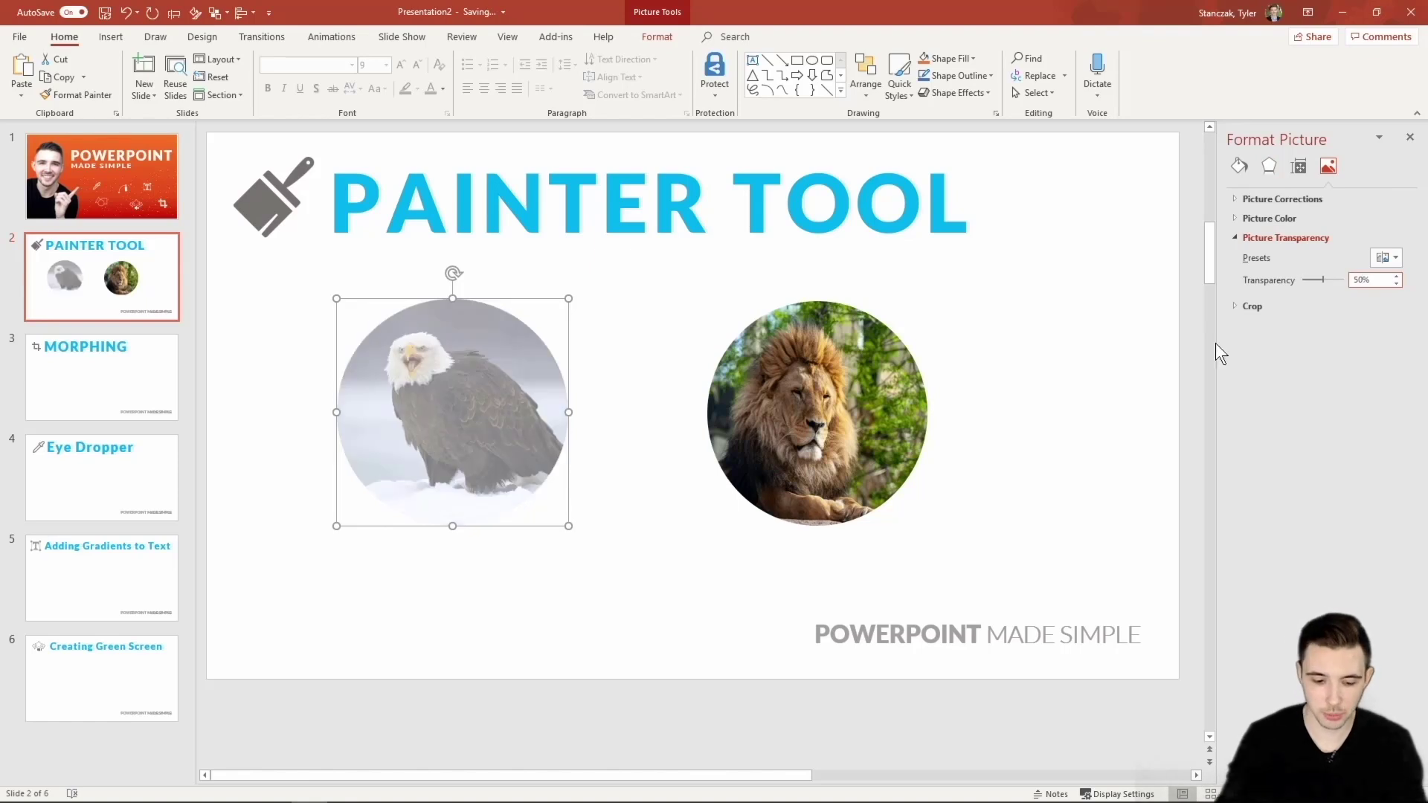
mouse_move(803, 403)
left_mouse_down("ctrl")
mouse_move(971, 419)
mouse_move(977, 313)
mouse_move(752, 364)
mouse_move(706, 321)
left_mouse_up("ctrl")
Copy the eagle's faded transparency onto the lion copies with Format Painter.
left_click(509, 408)
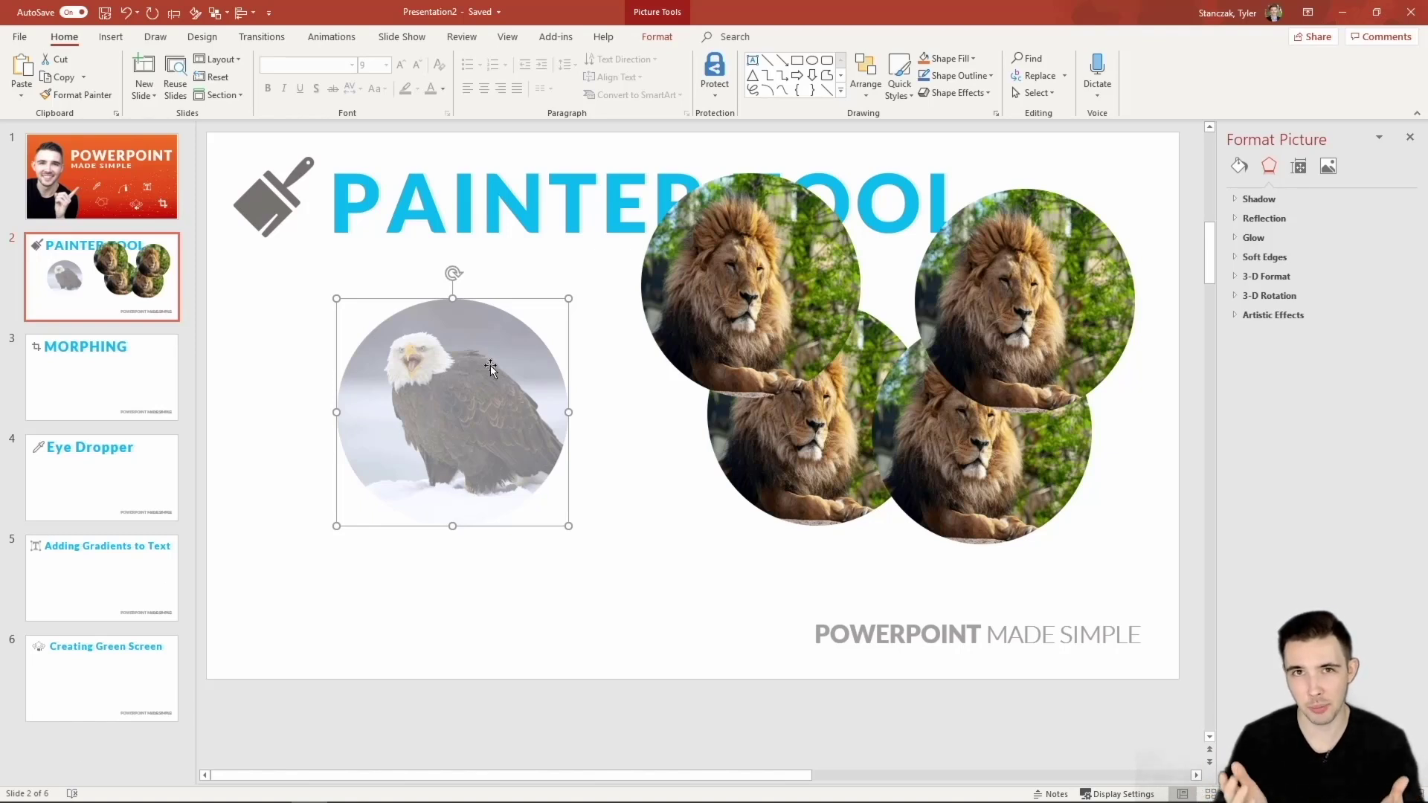
left_click(89, 94)
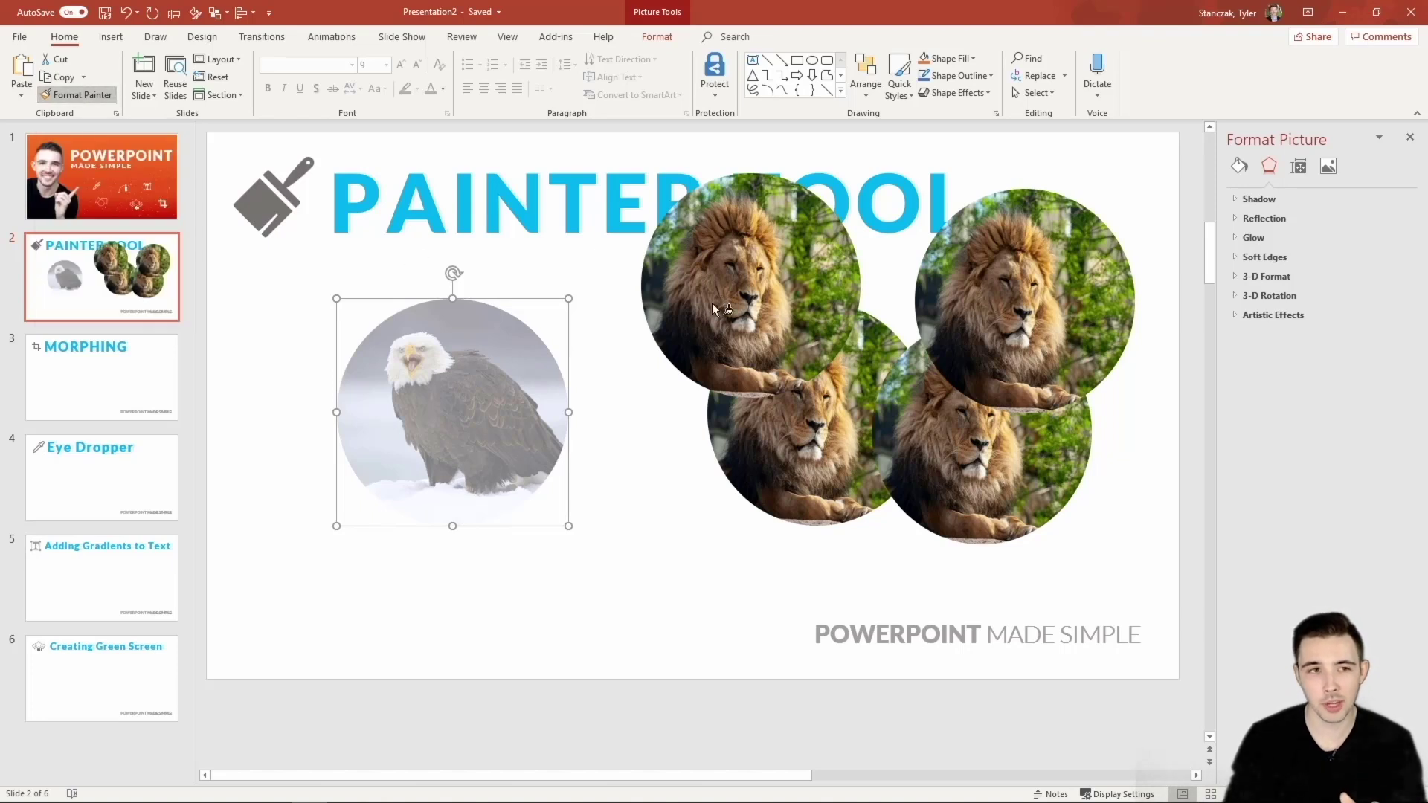
left_click(944, 450)
left_click(1032, 316)
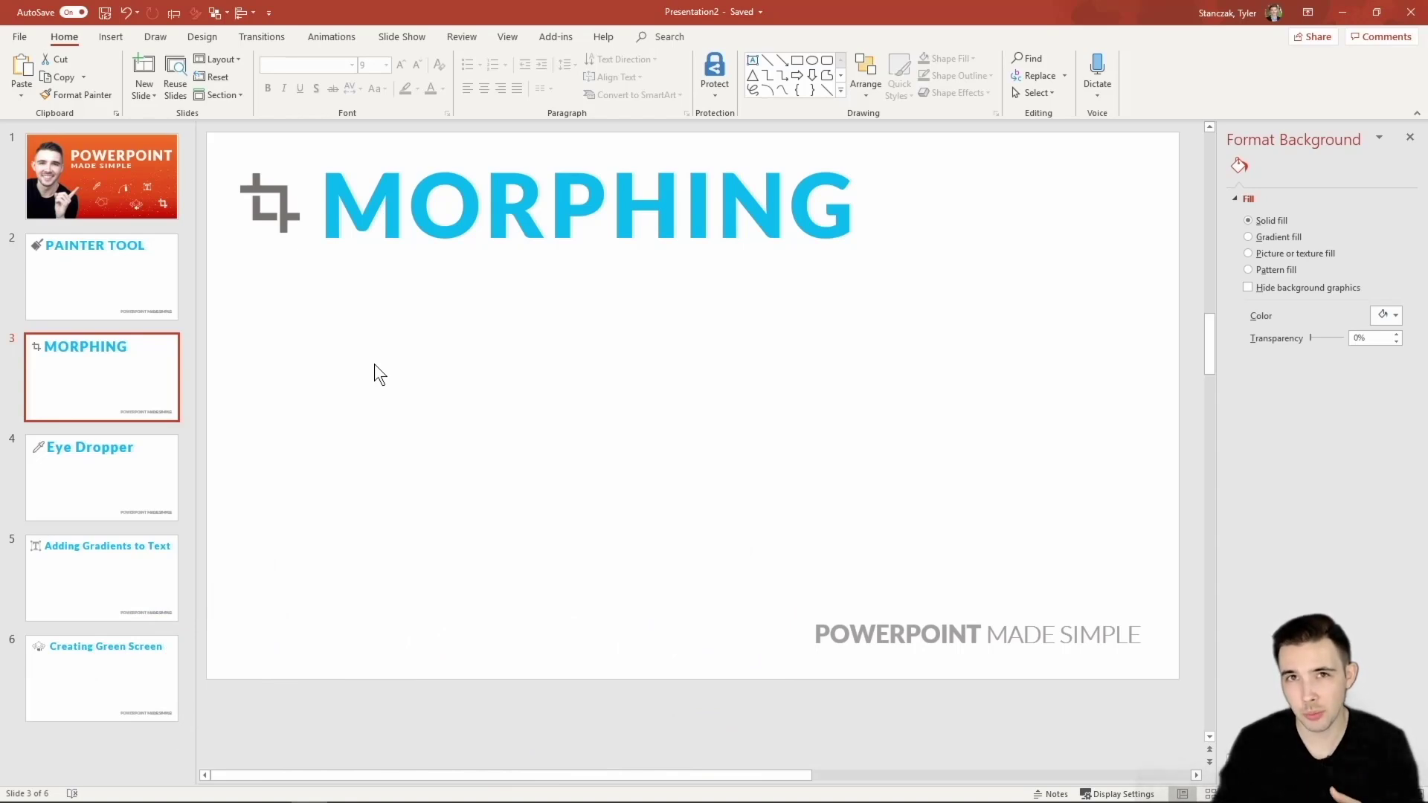
left_click(108, 38)
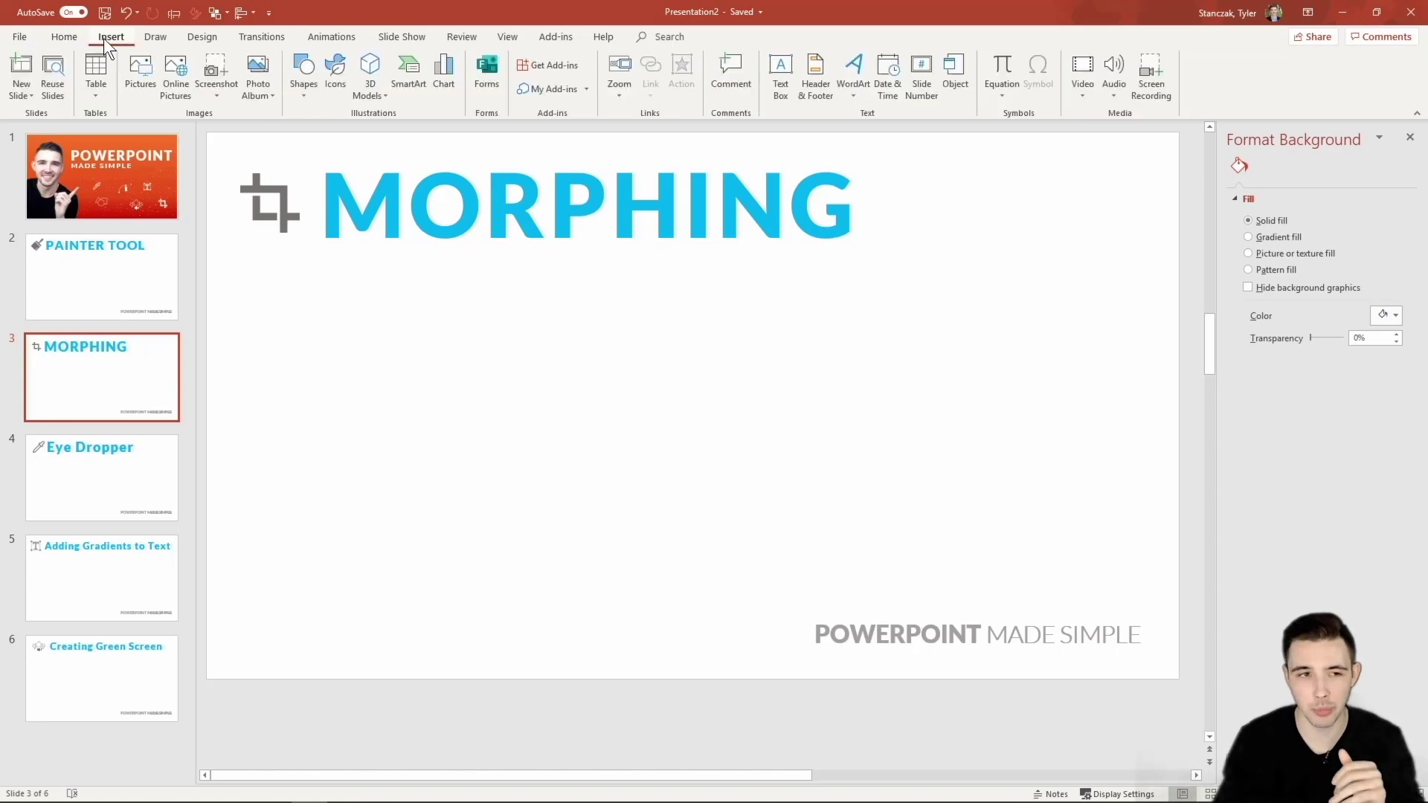
Insert the rocky sunset photo from the Online Pictures Ocean category.
left_click(178, 79)
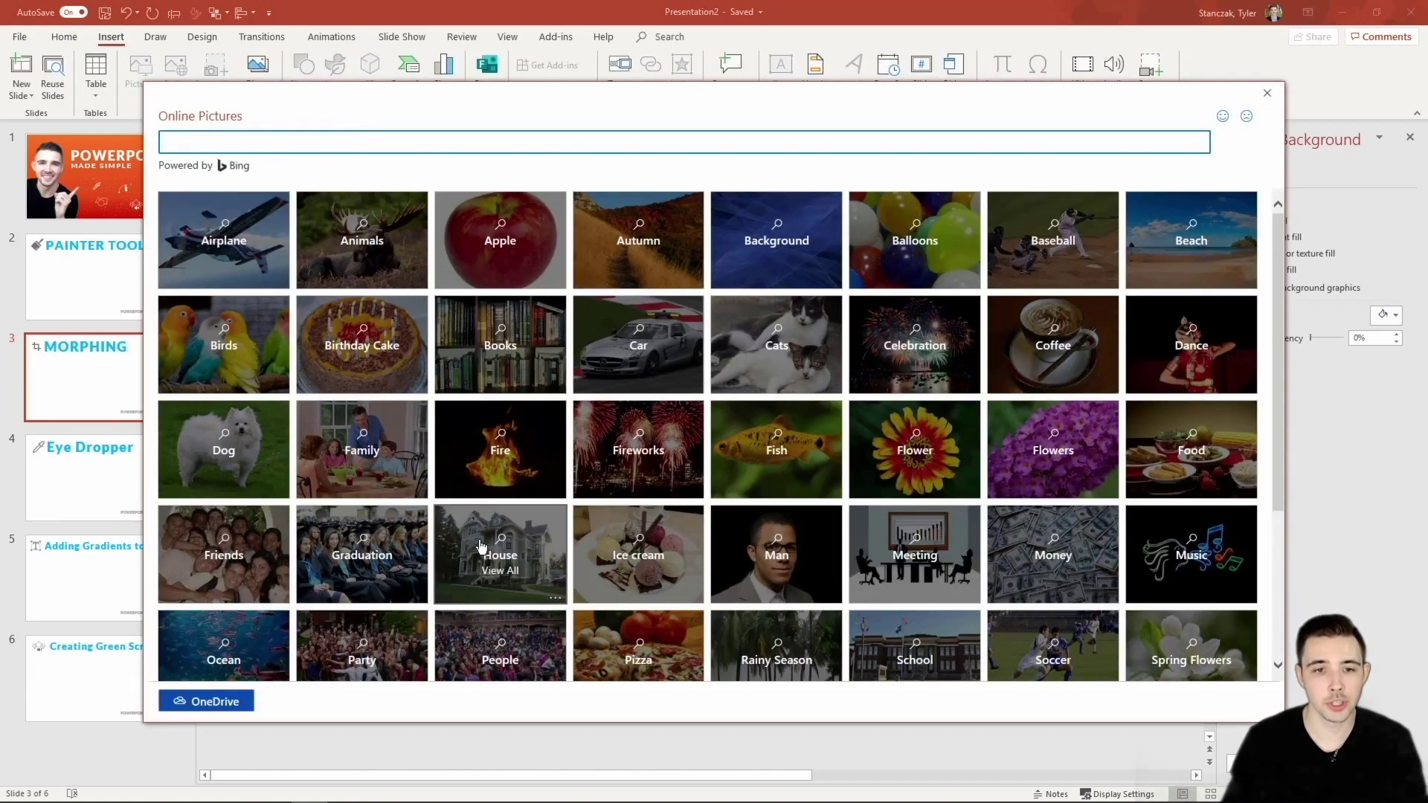
left_click(484, 547)
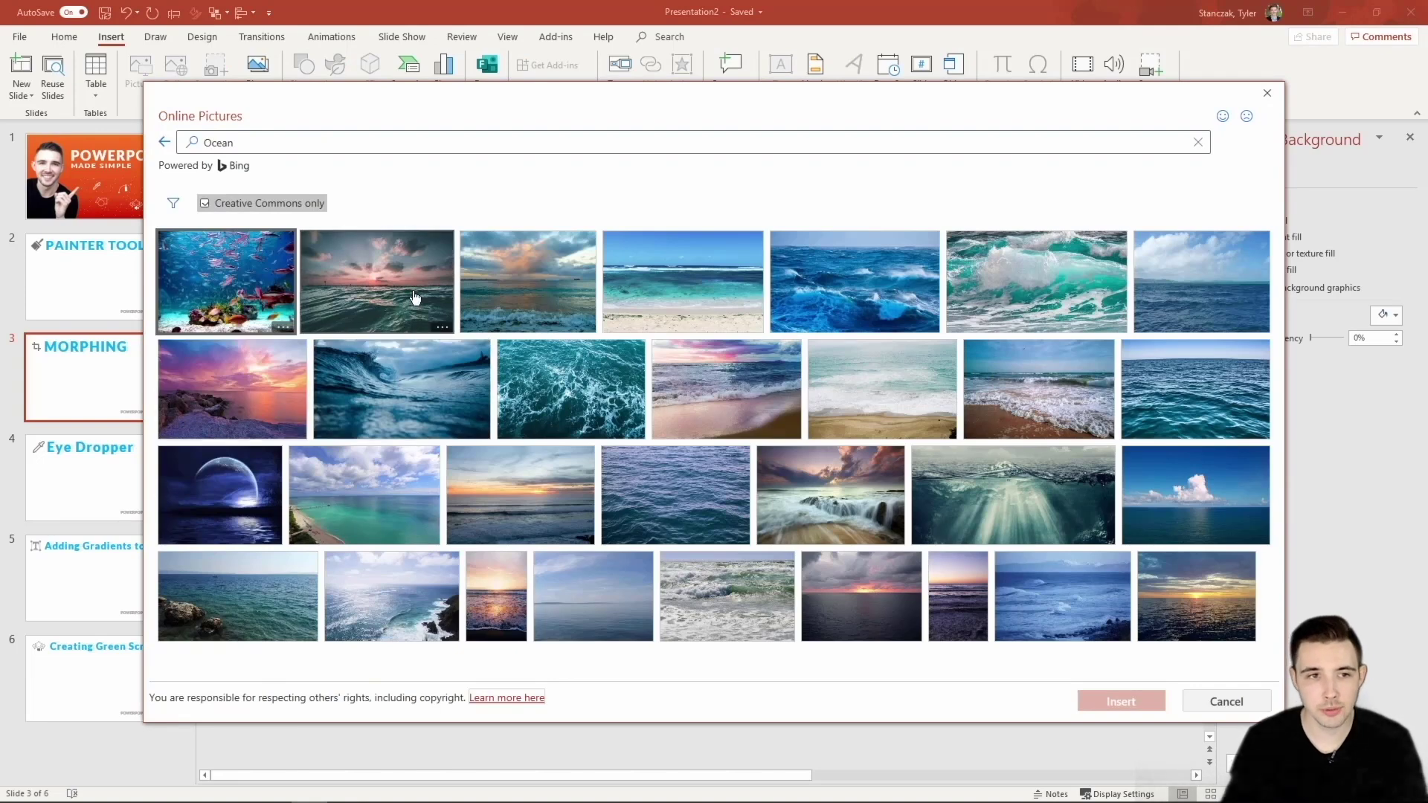
scroll(676, 477, "down", 5)
scroll(677, 477, "down", 1)
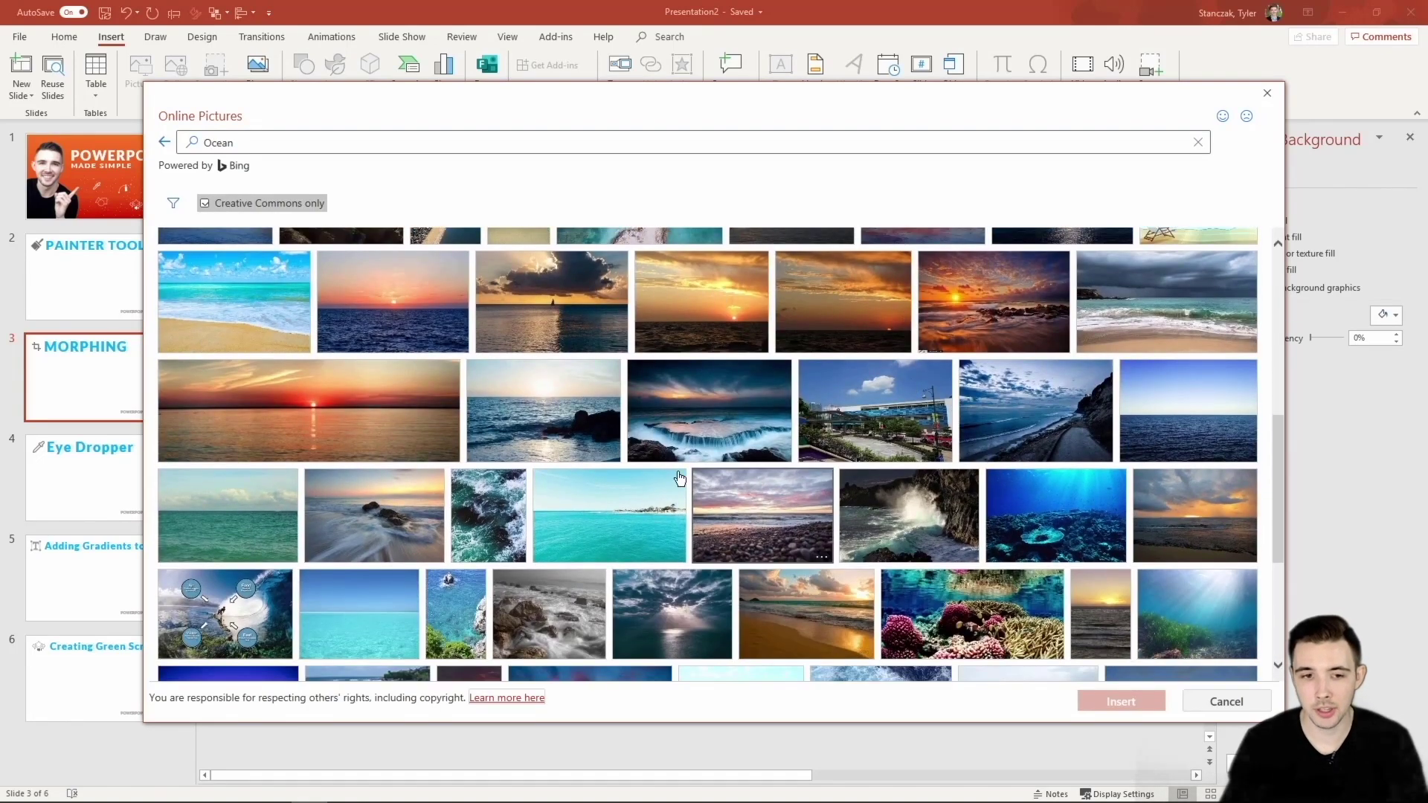
left_click(576, 429)
left_click(1142, 700)
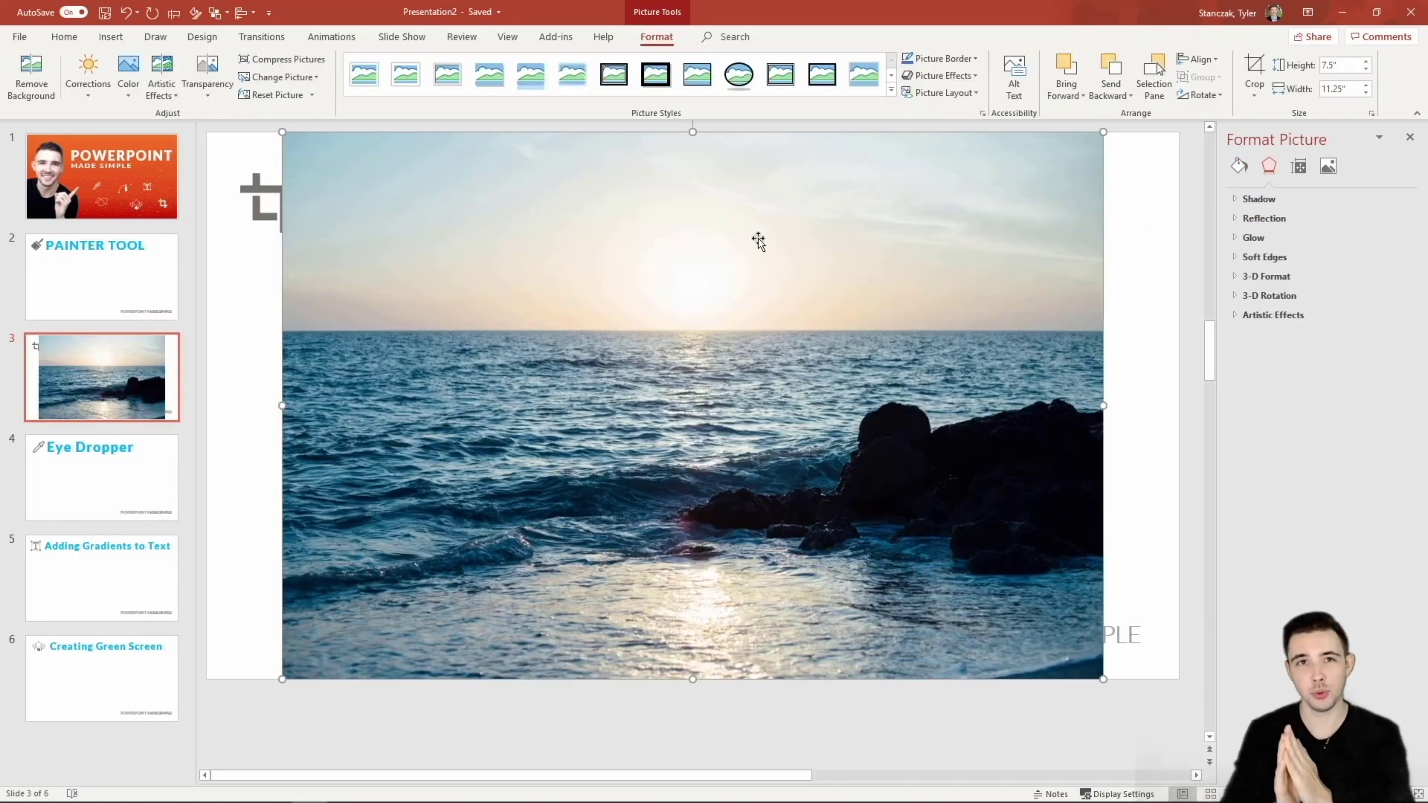
Stretch the ocean photo to the slide edges, crop off the rocks, and refill the slide.
left_click_drag(282, 406, 205, 412)
left_click_drag(1108, 409, 1174, 406)
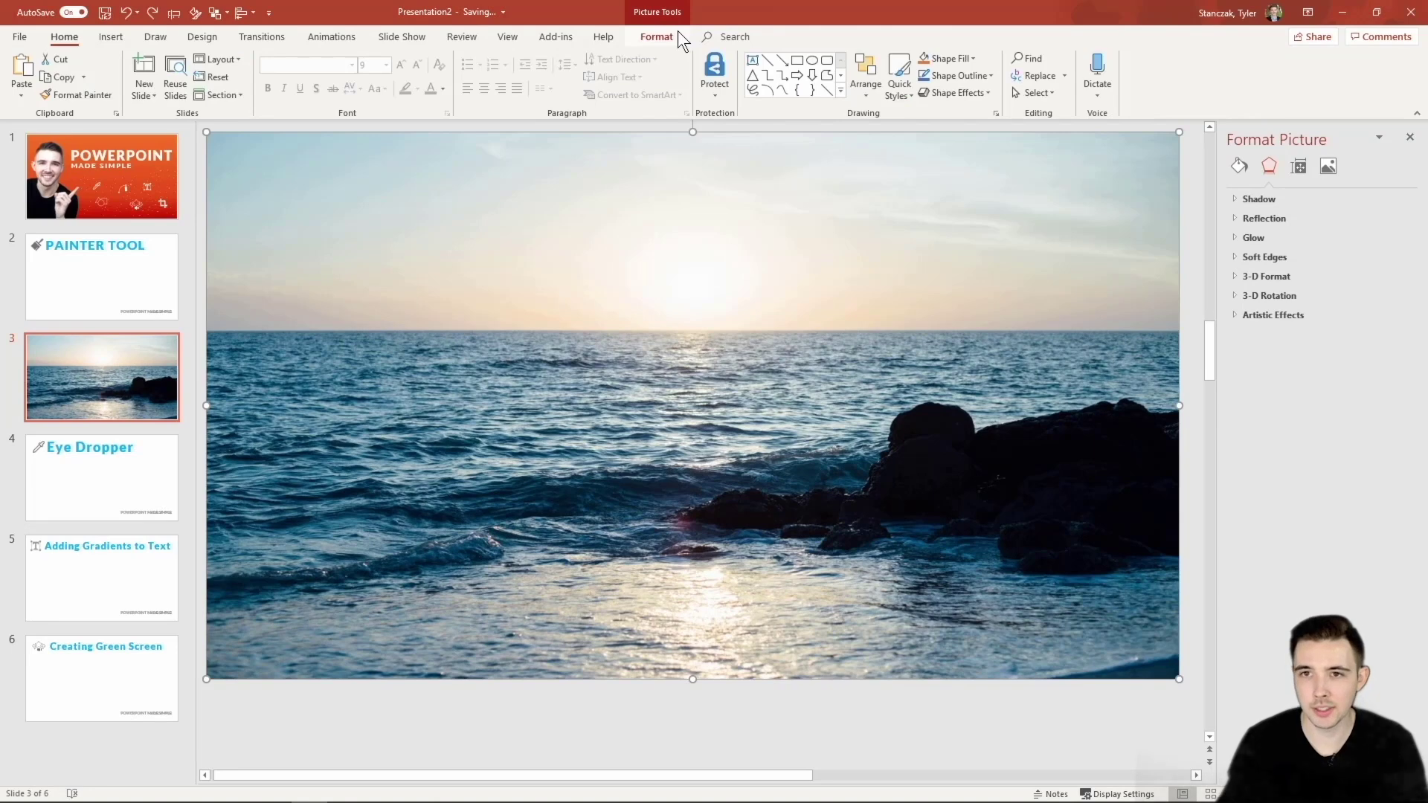
left_click(1254, 71)
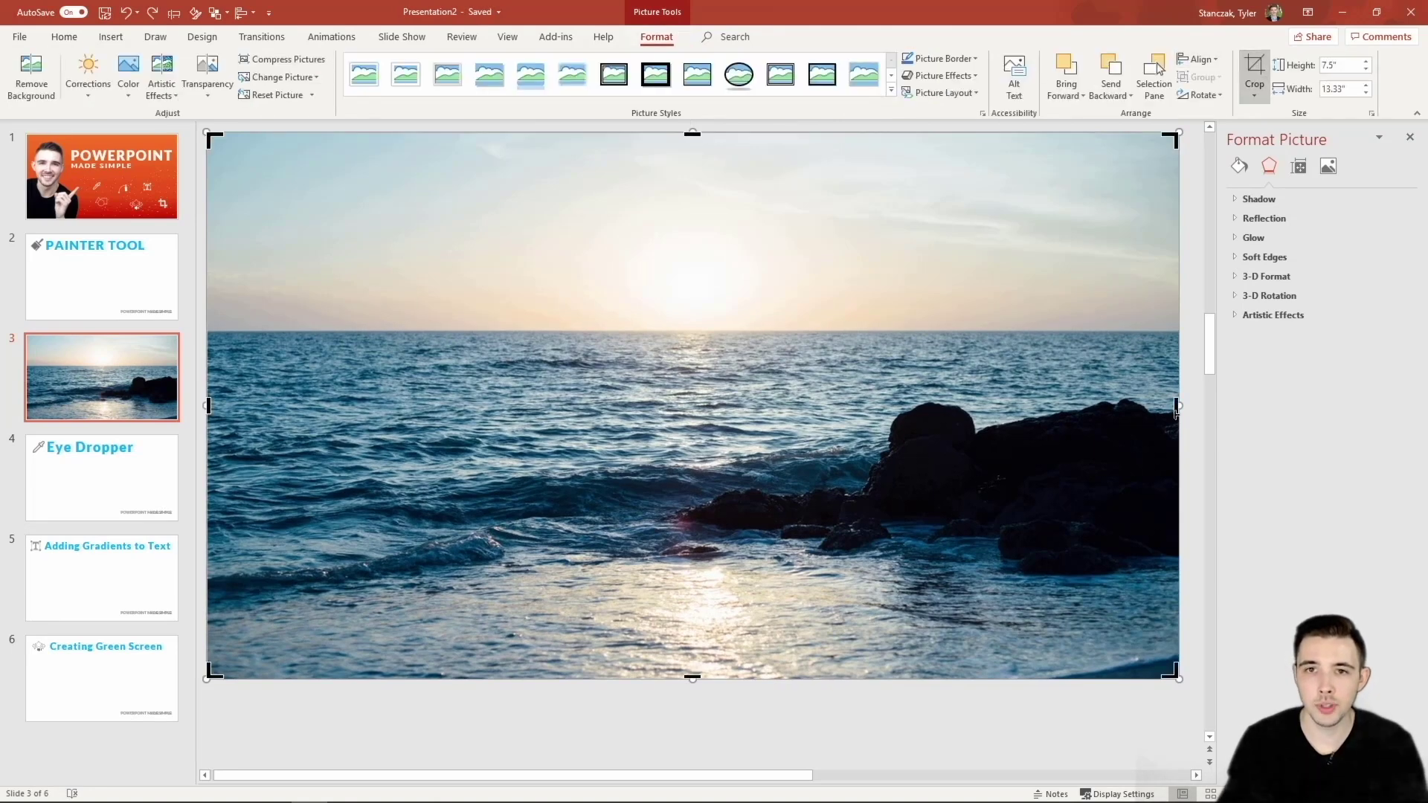
left_click_drag(1179, 406, 710, 415)
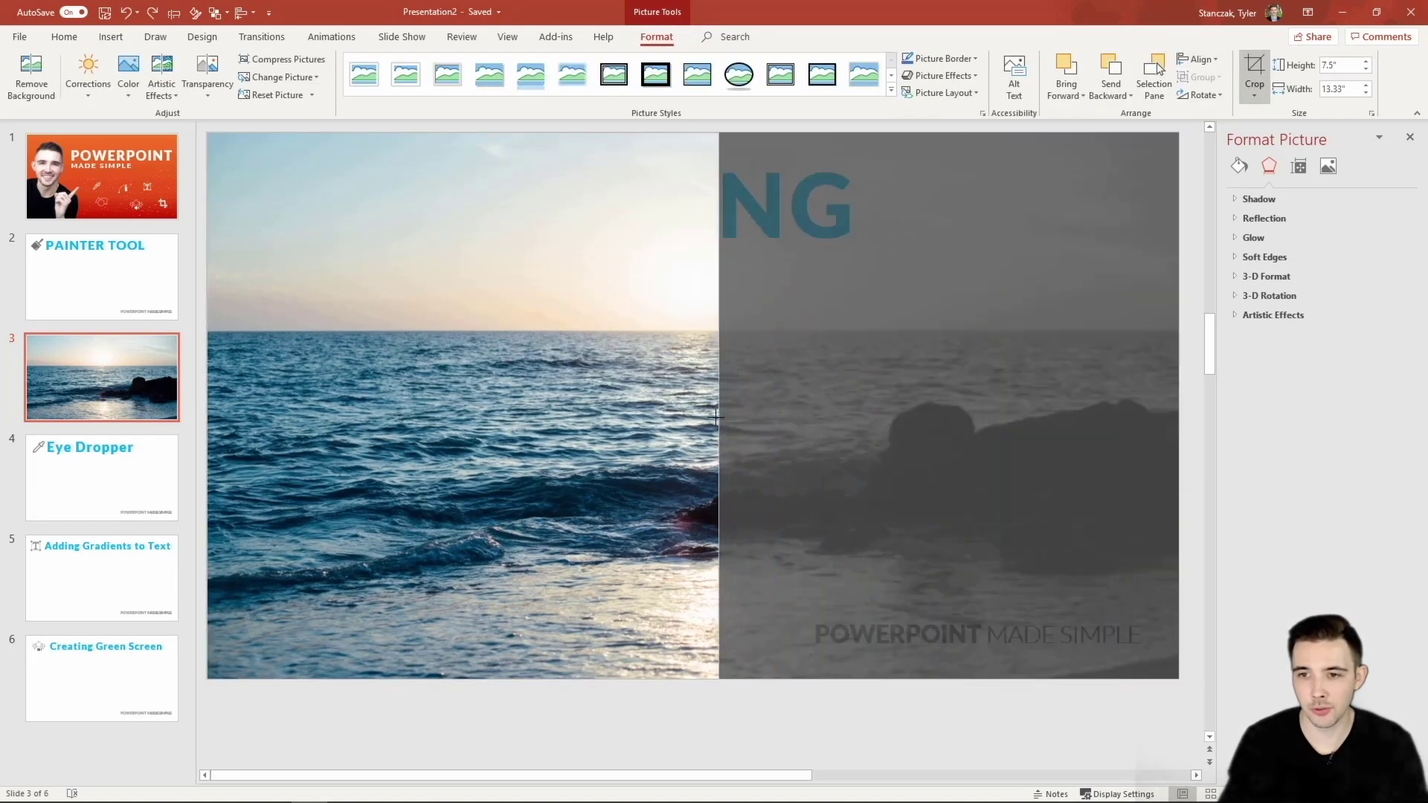
left_click(734, 713)
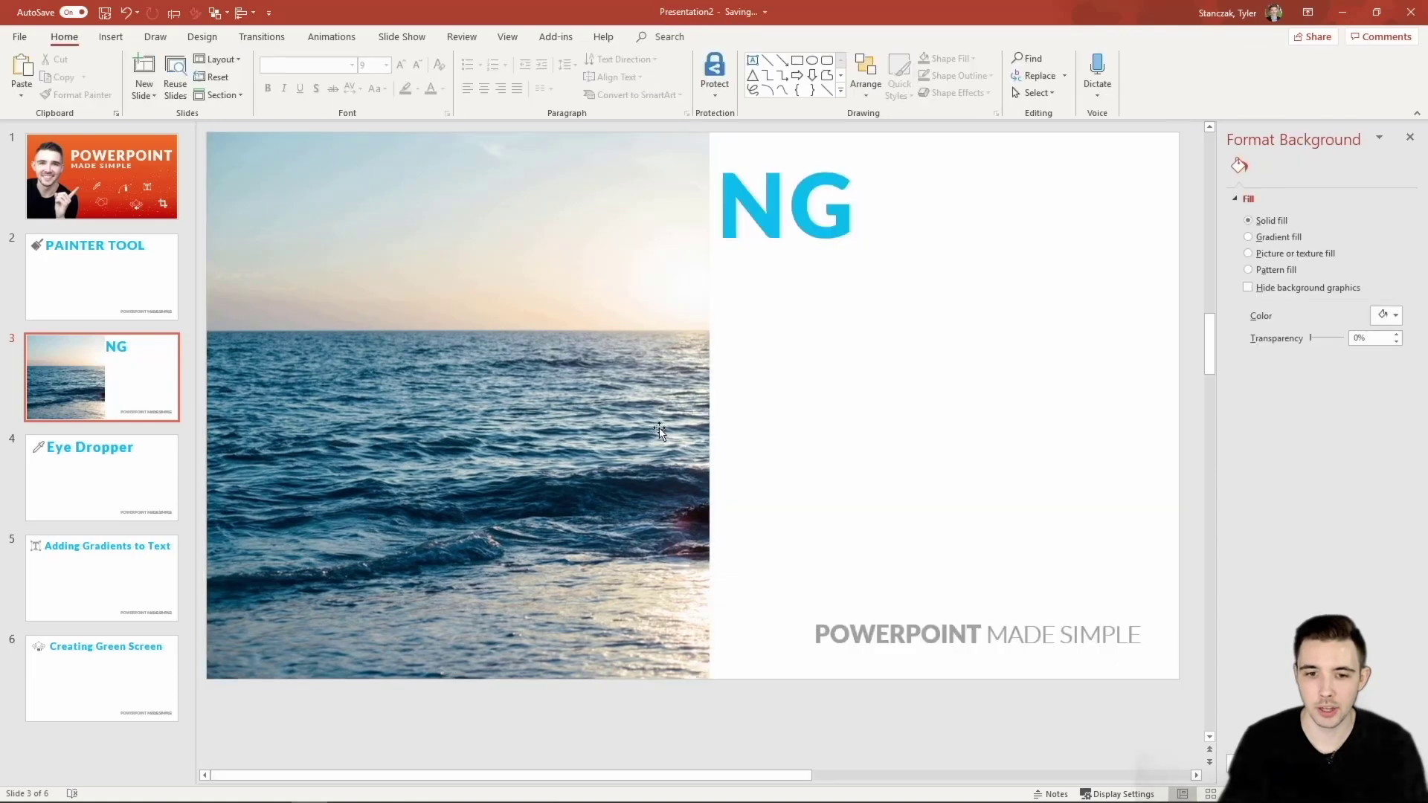
left_click_drag(709, 406, 1177, 410)
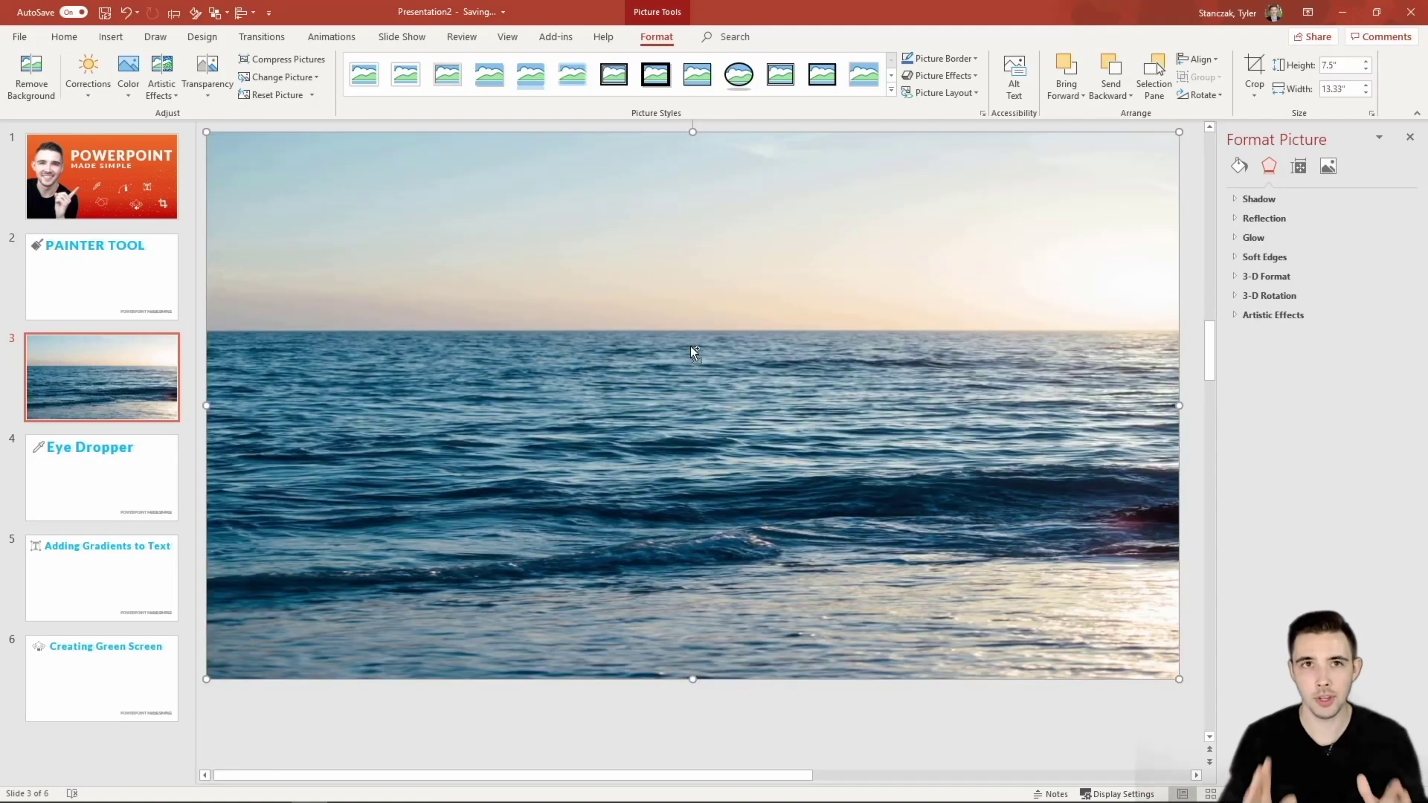
Duplicate slide 3 as a new slide 4.
left_click(129, 383)
right_click(131, 385)
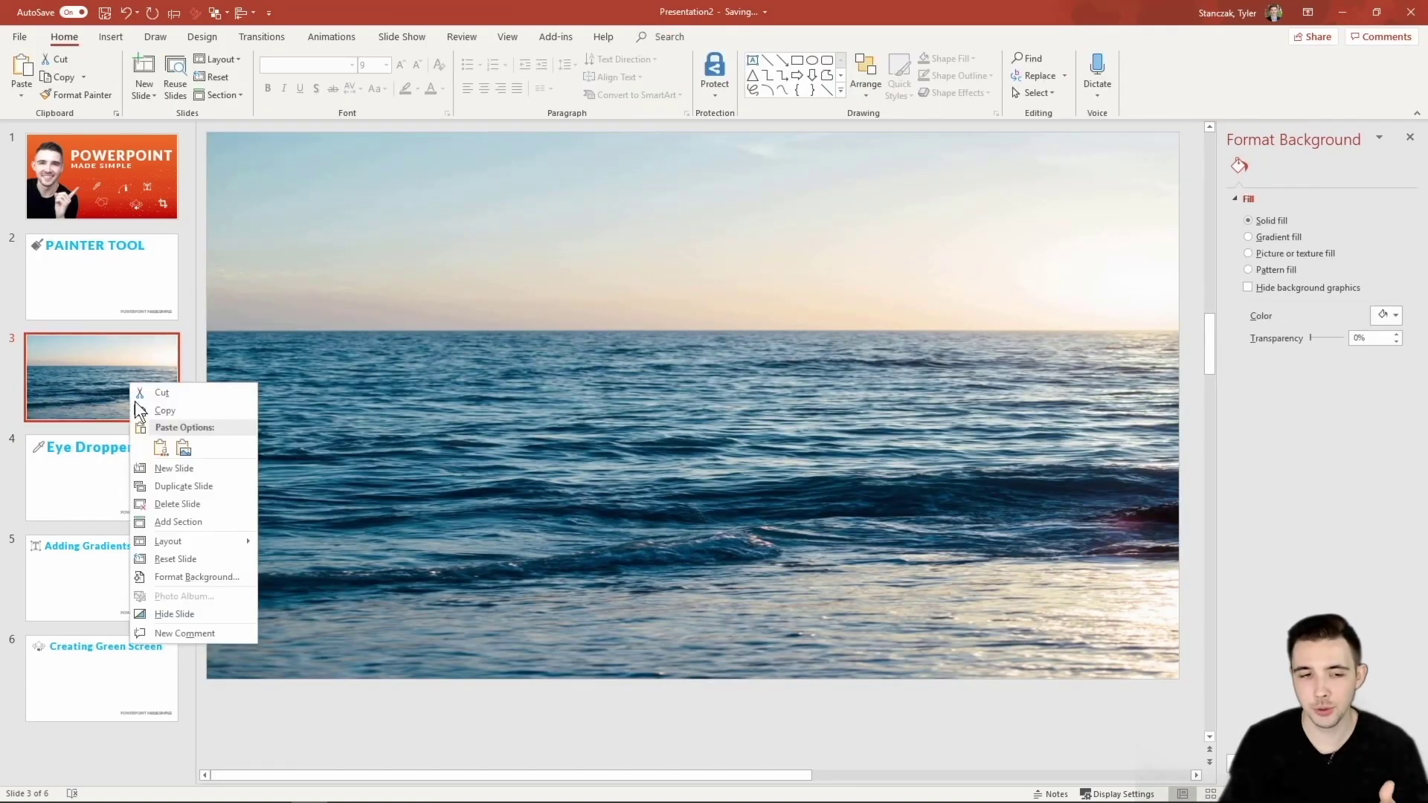
left_click(184, 486)
Recrop slide 4's photo to show the rocks, then select slides 3 and 4 together.
left_click(724, 445)
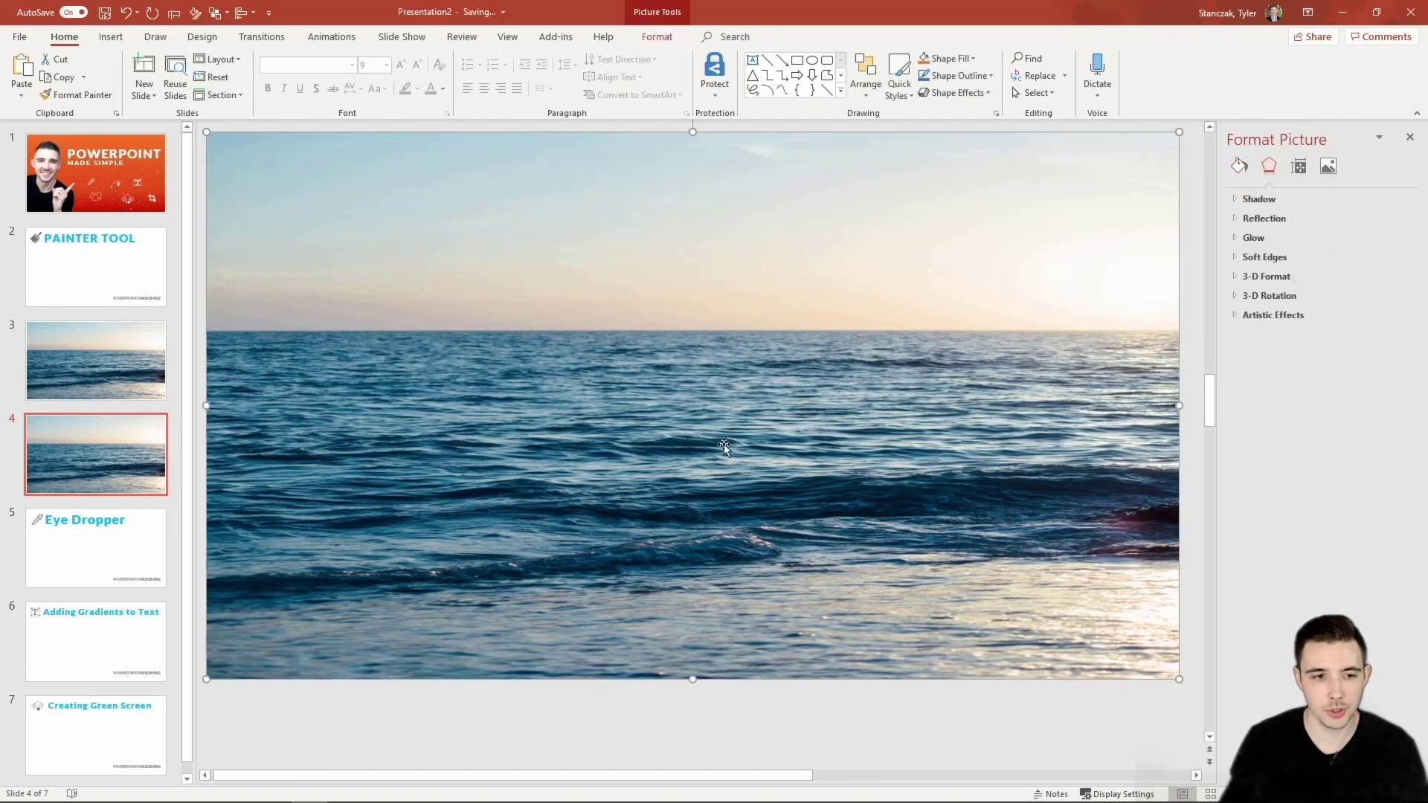
left_click(669, 41)
left_click(1254, 76)
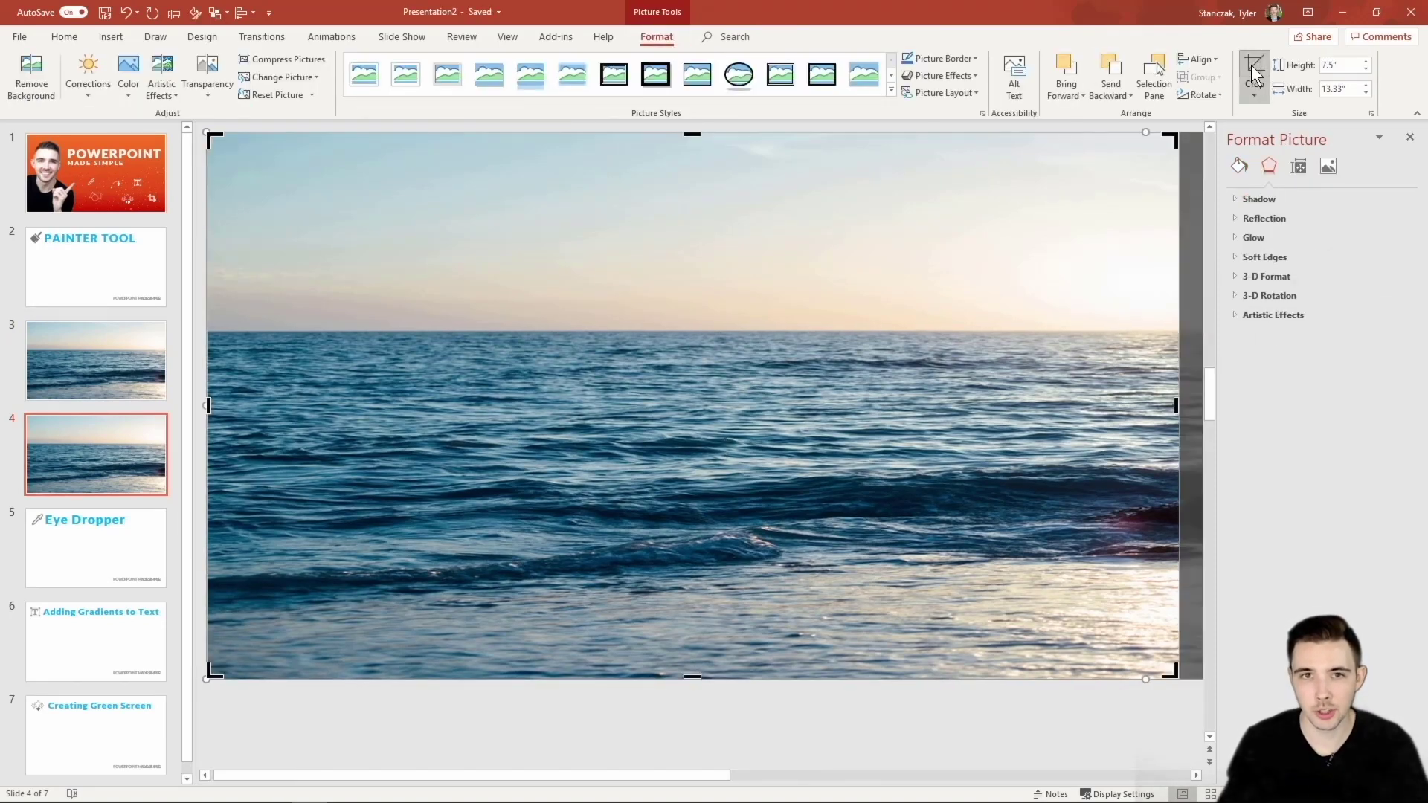
left_click_drag(1177, 679, 941, 462)
scroll(942, 462, "down", 1)
scroll(1004, 462, "down", 1)
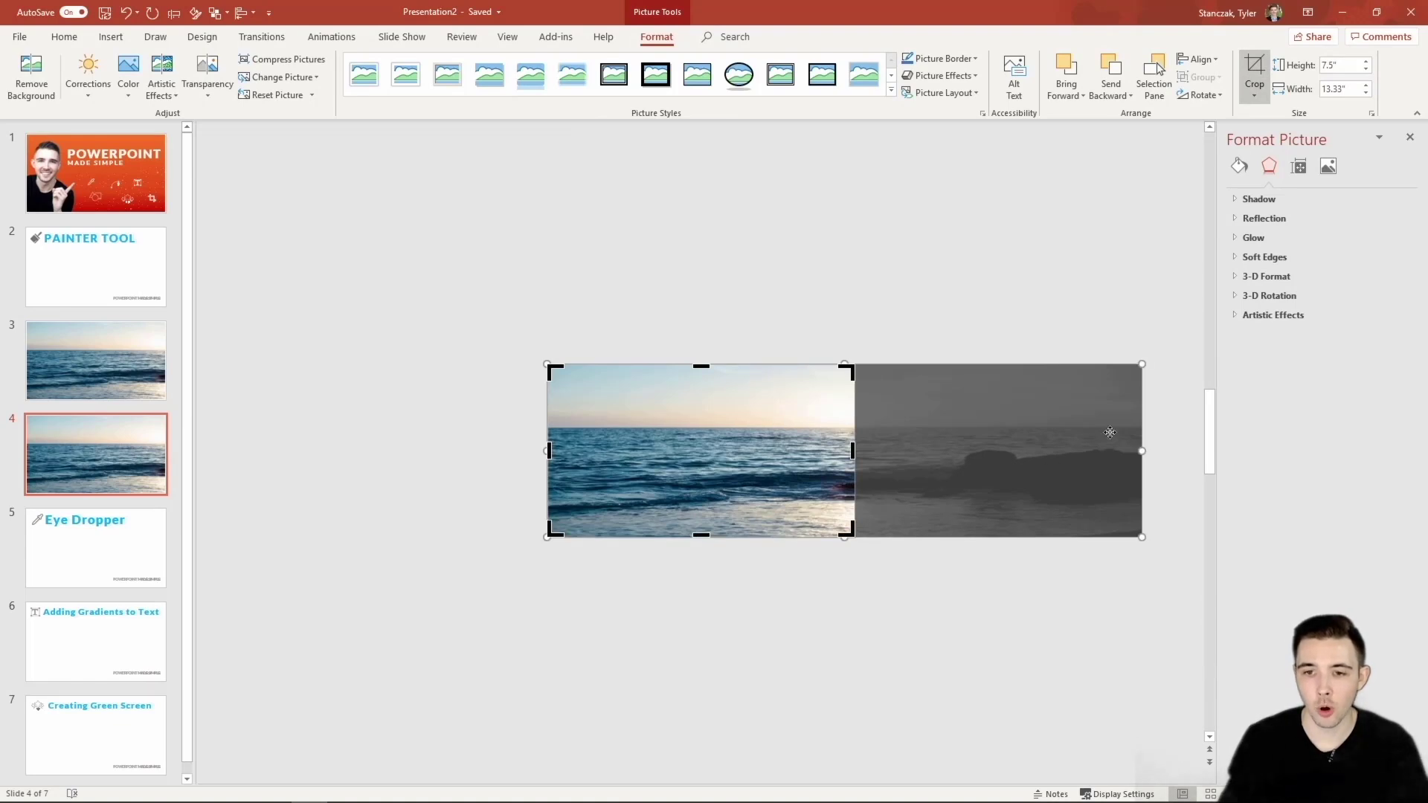
left_click_drag(1110, 431, 818, 444)
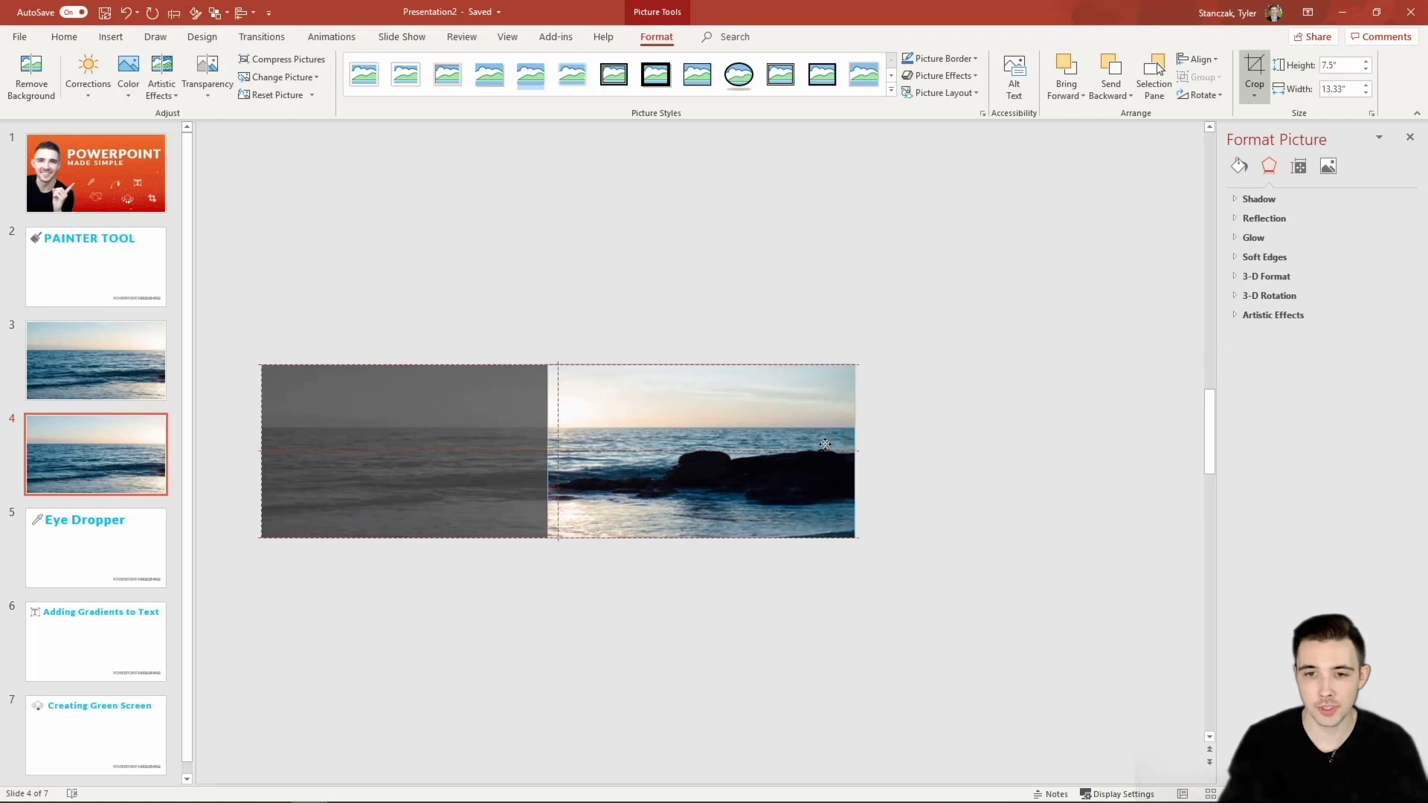
left_click(749, 326)
scroll(632, 560, "up", 1)
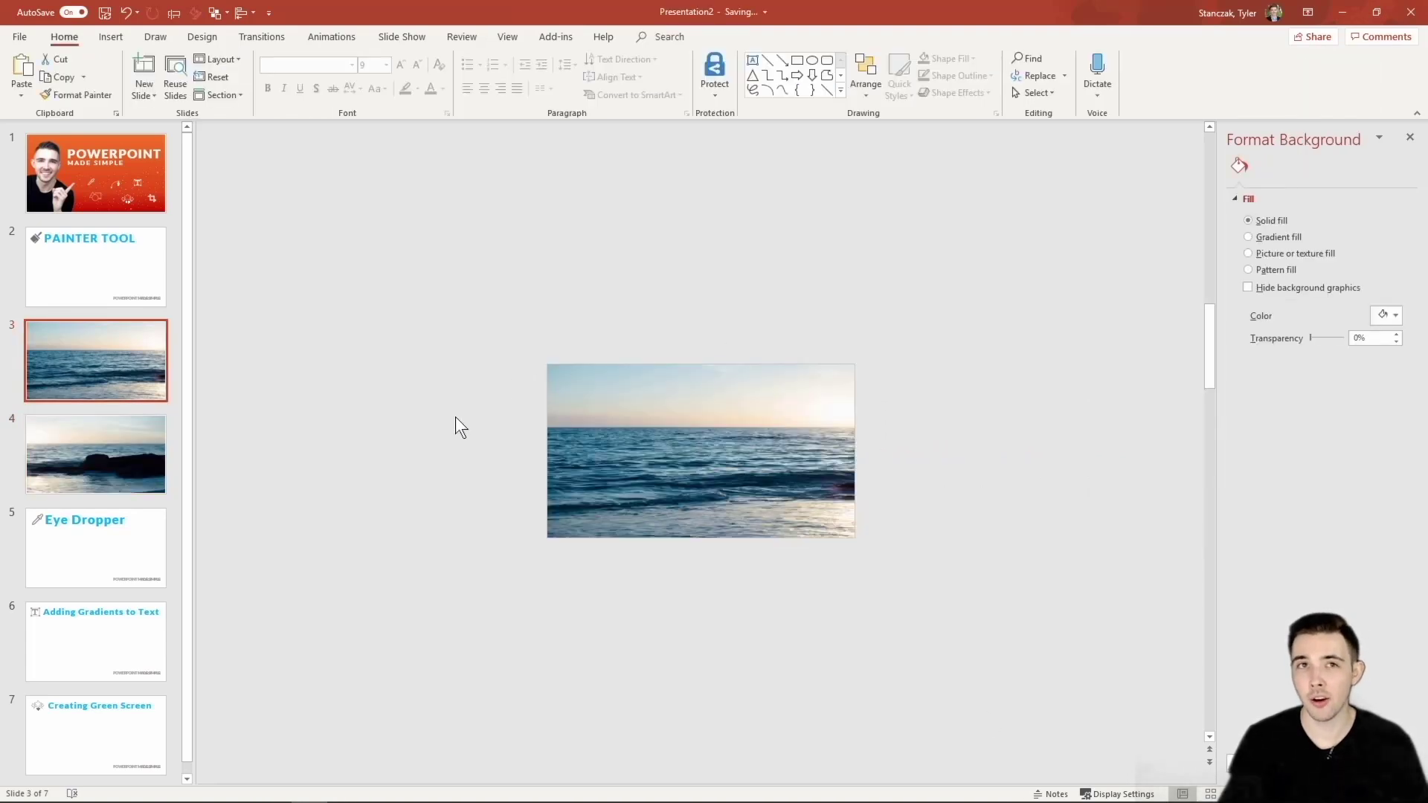
left_click(77, 440, "shift")
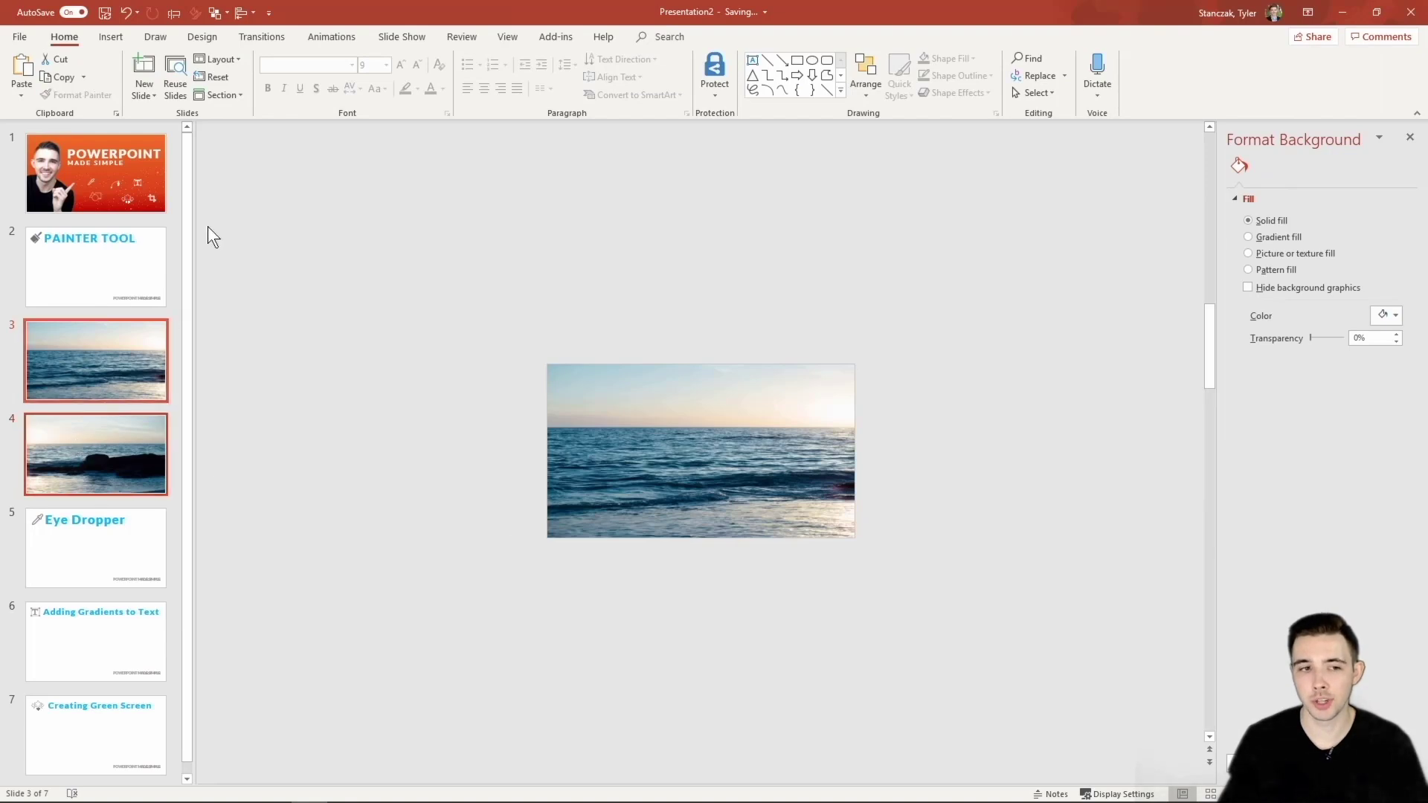
left_click(274, 34)
Apply Morph to slides 3 and 4, then shrink and centre slide 3's ocean photo.
left_click(155, 71)
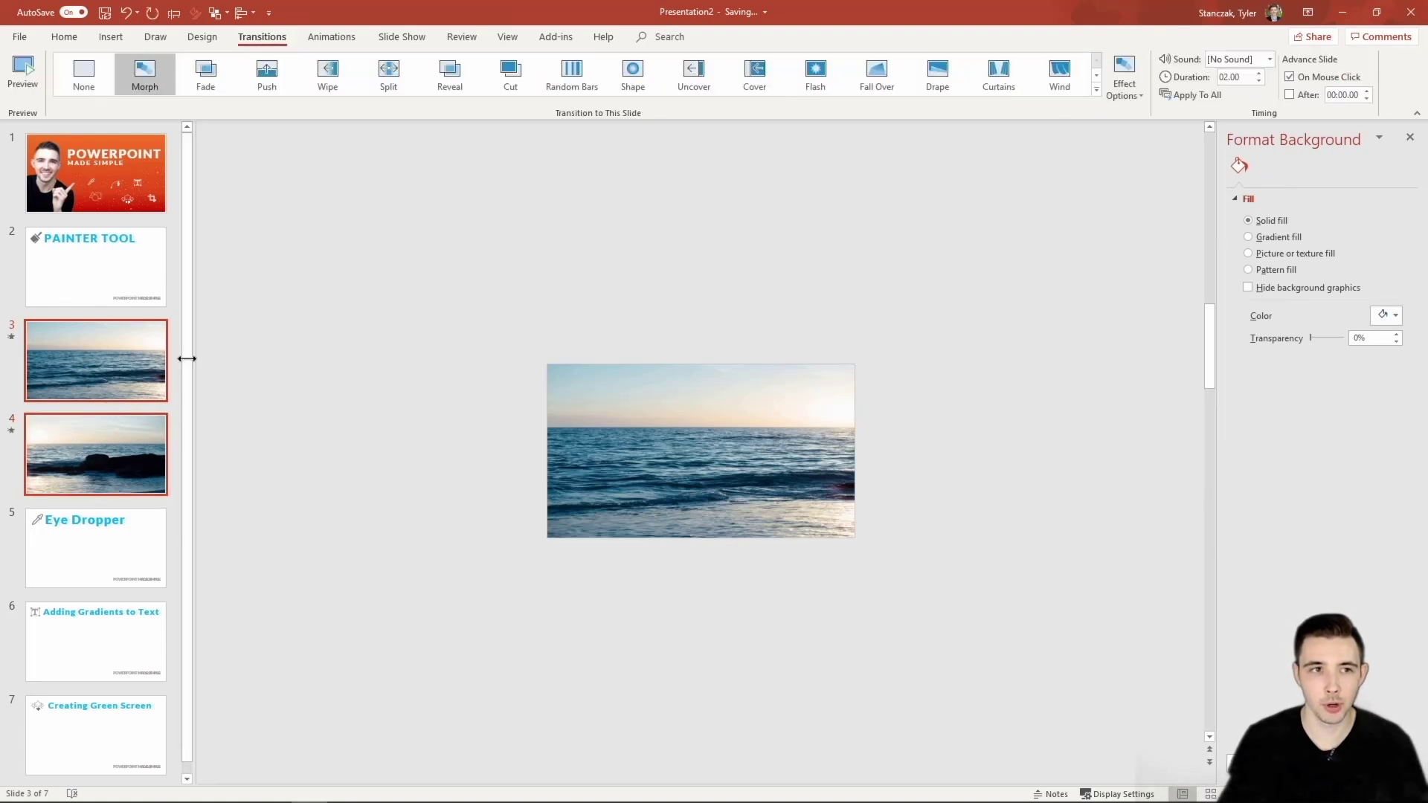
left_click(84, 374)
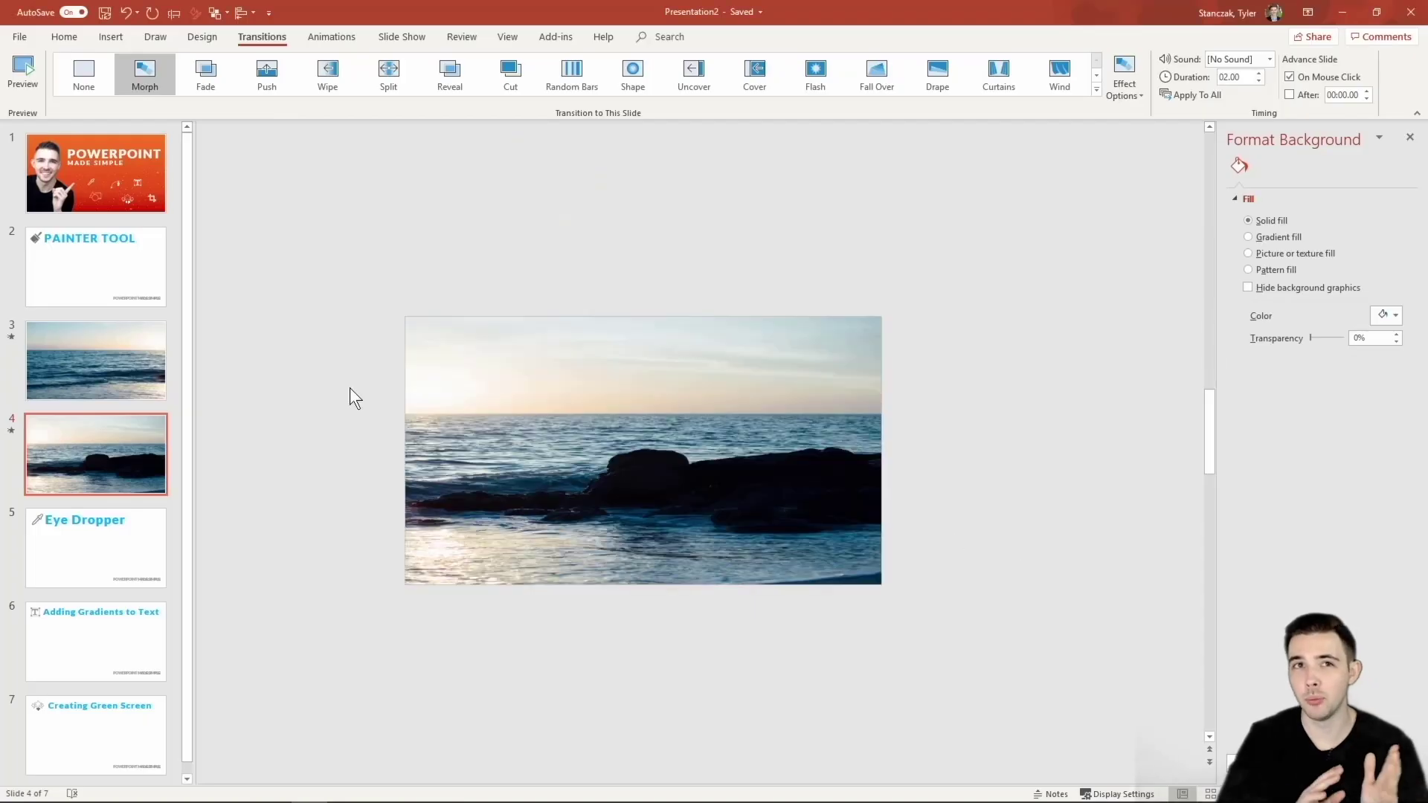
left_click(57, 382)
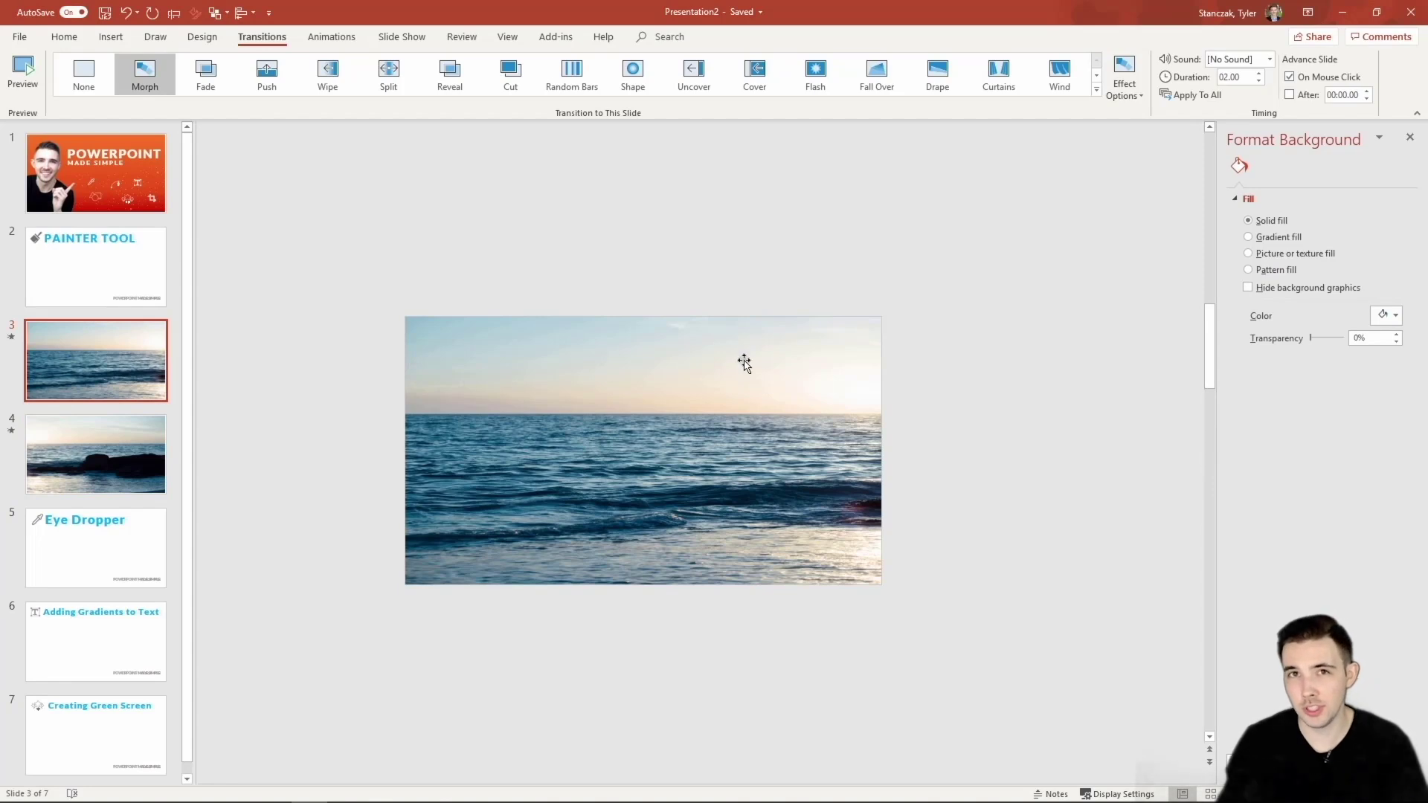
left_click(744, 364)
left_click_drag(881, 583, 674, 469)
left_click_drag(591, 390, 672, 463)
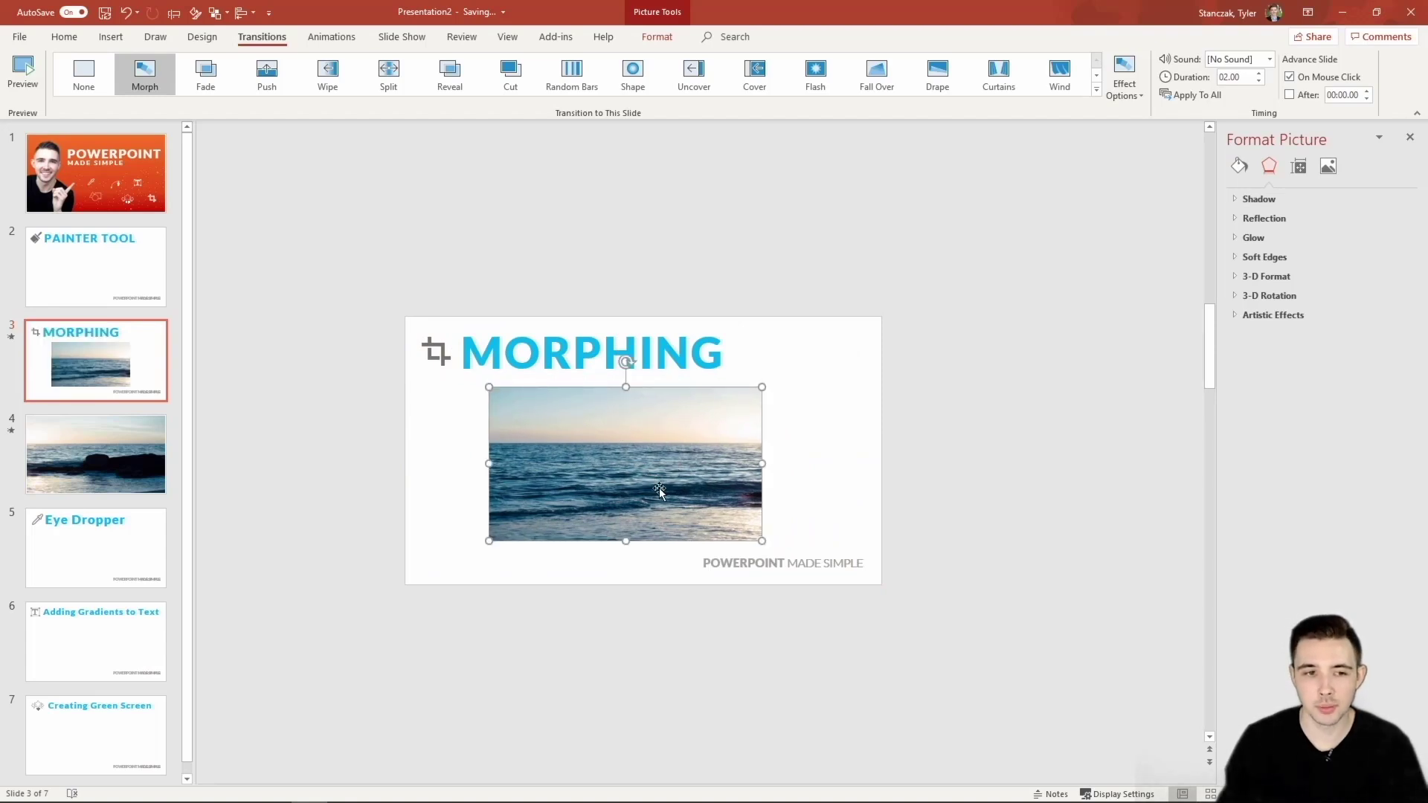
Paste the MORPHING title and small ocean photo onto slide 4.
left_click(62, 442)
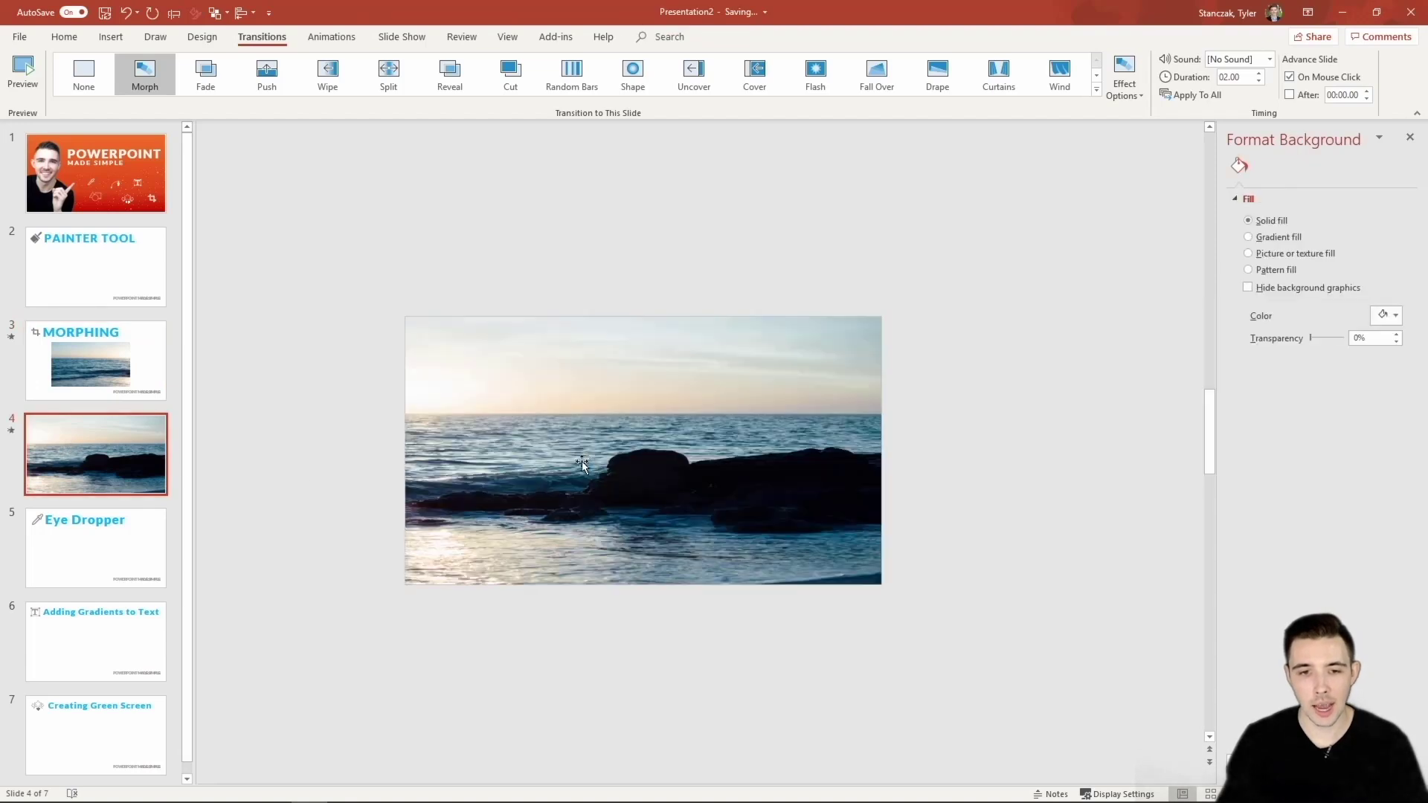
left_click(603, 458)
key("ctrl+z")
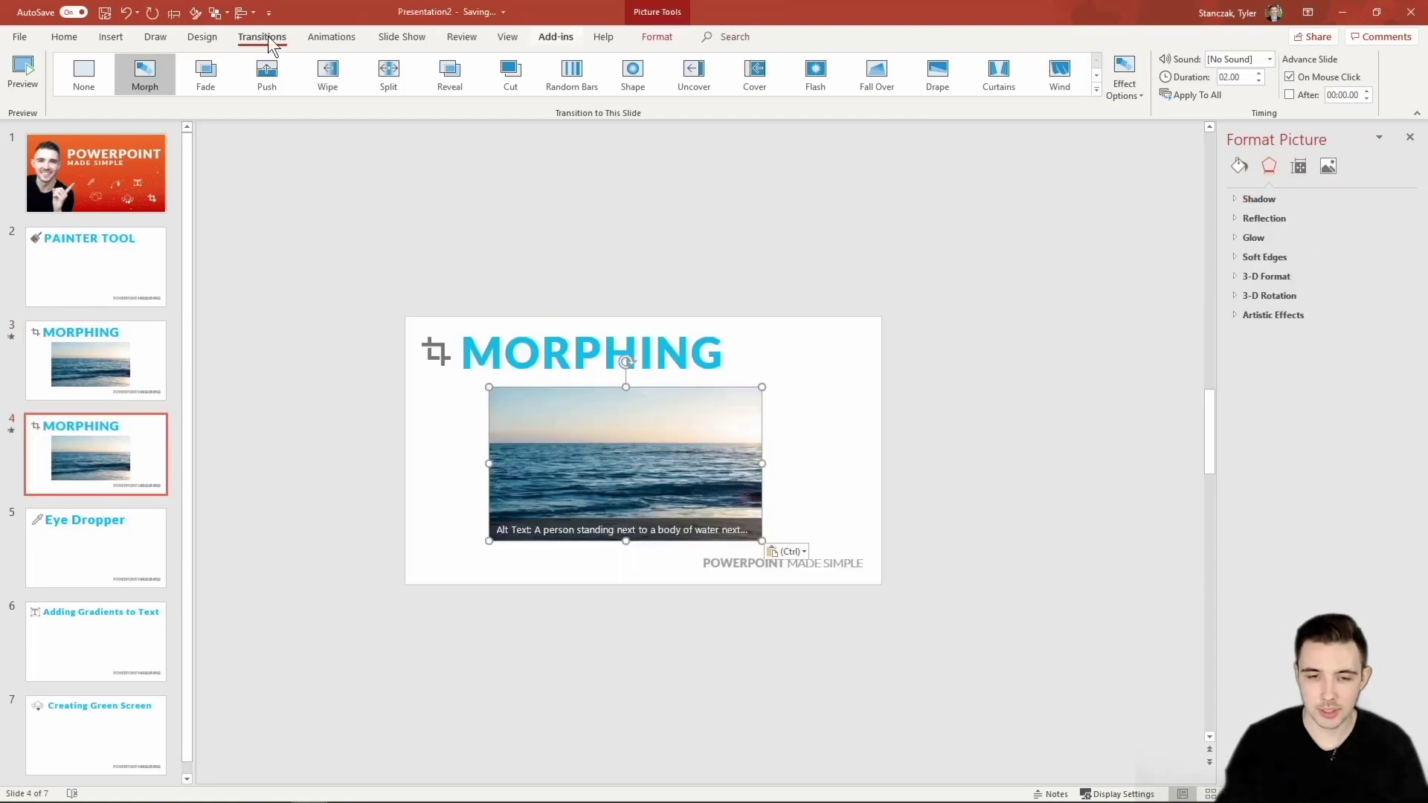
Crop the ocean photo, shifting it within the frame to reveal the rocks.
left_click(50, 37)
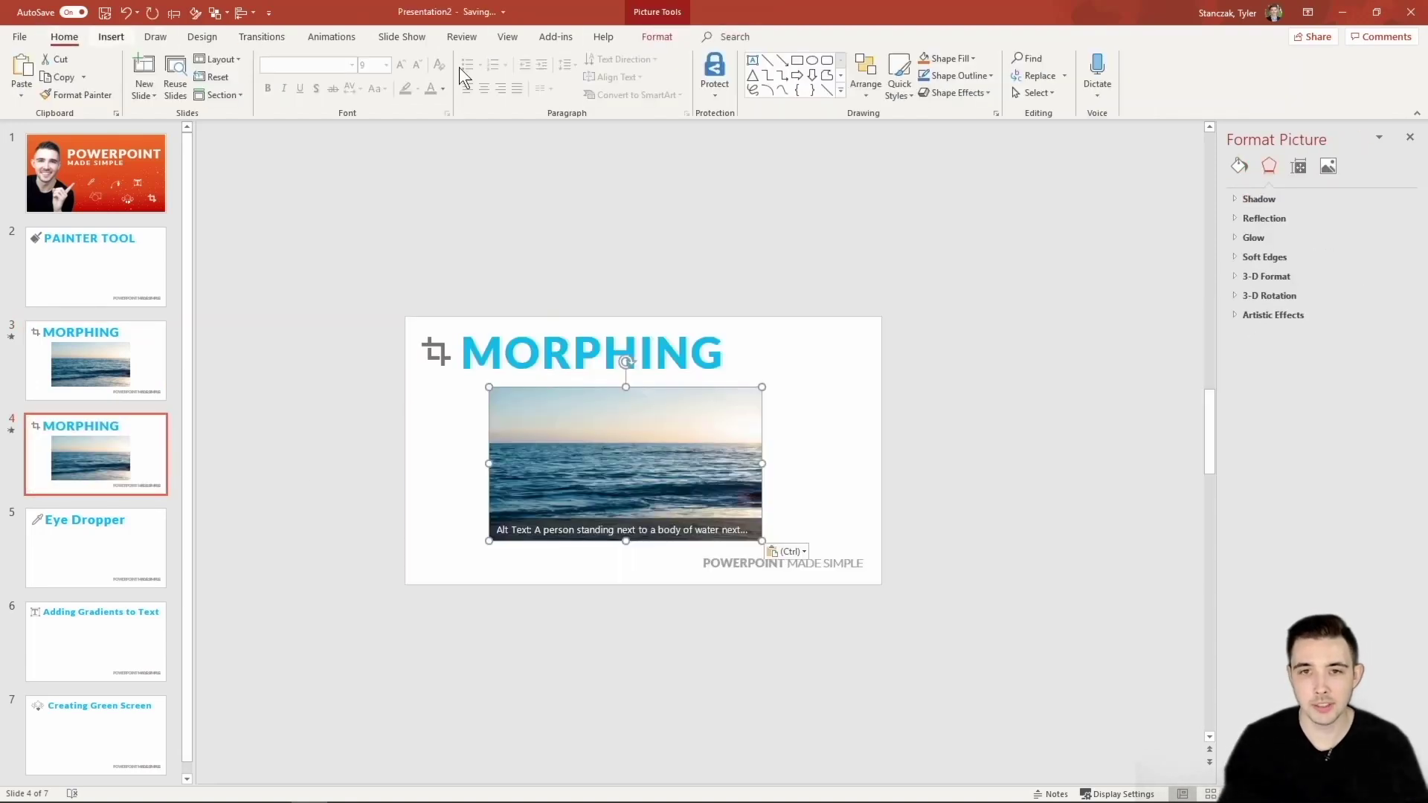
left_click(657, 37)
left_click(1272, 68)
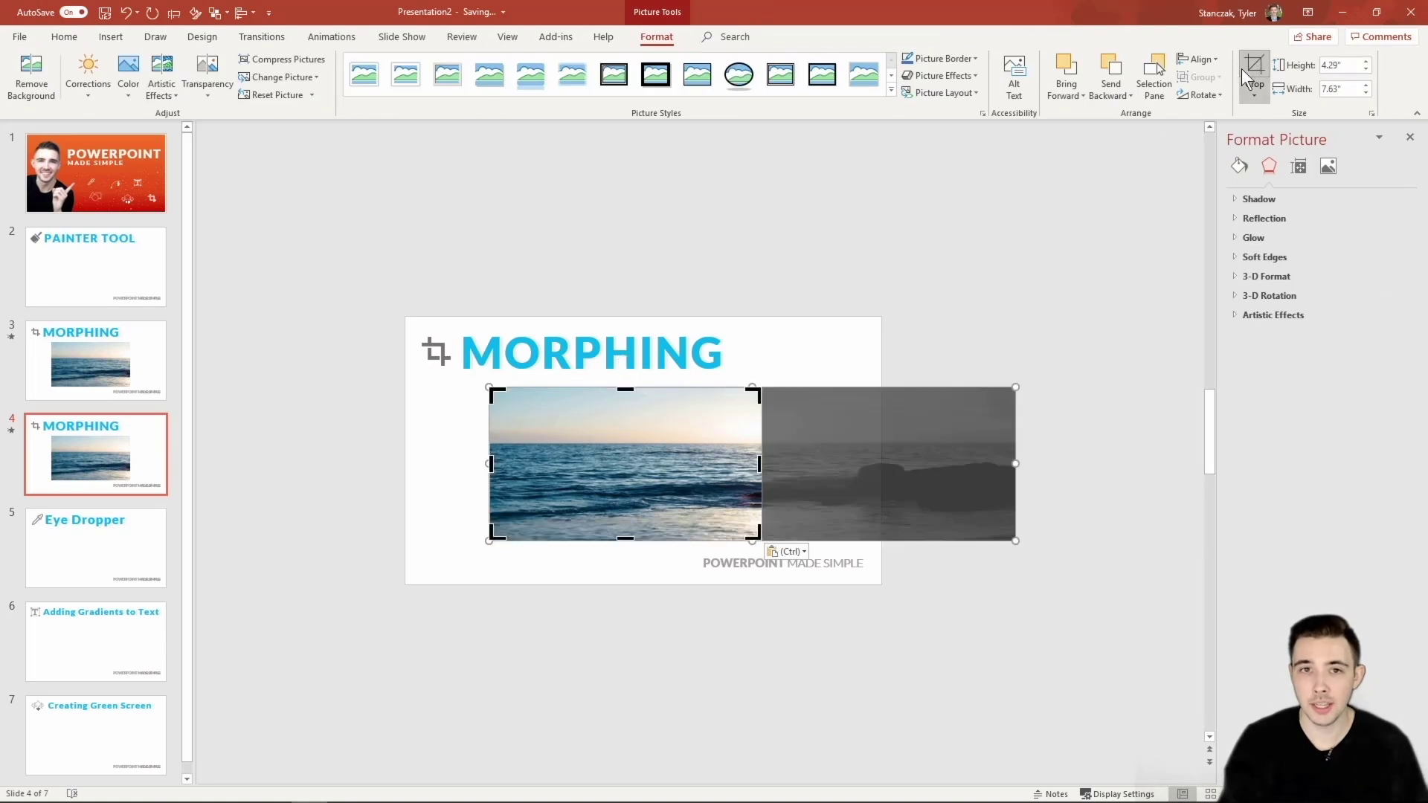
left_click_drag(959, 483, 730, 463)
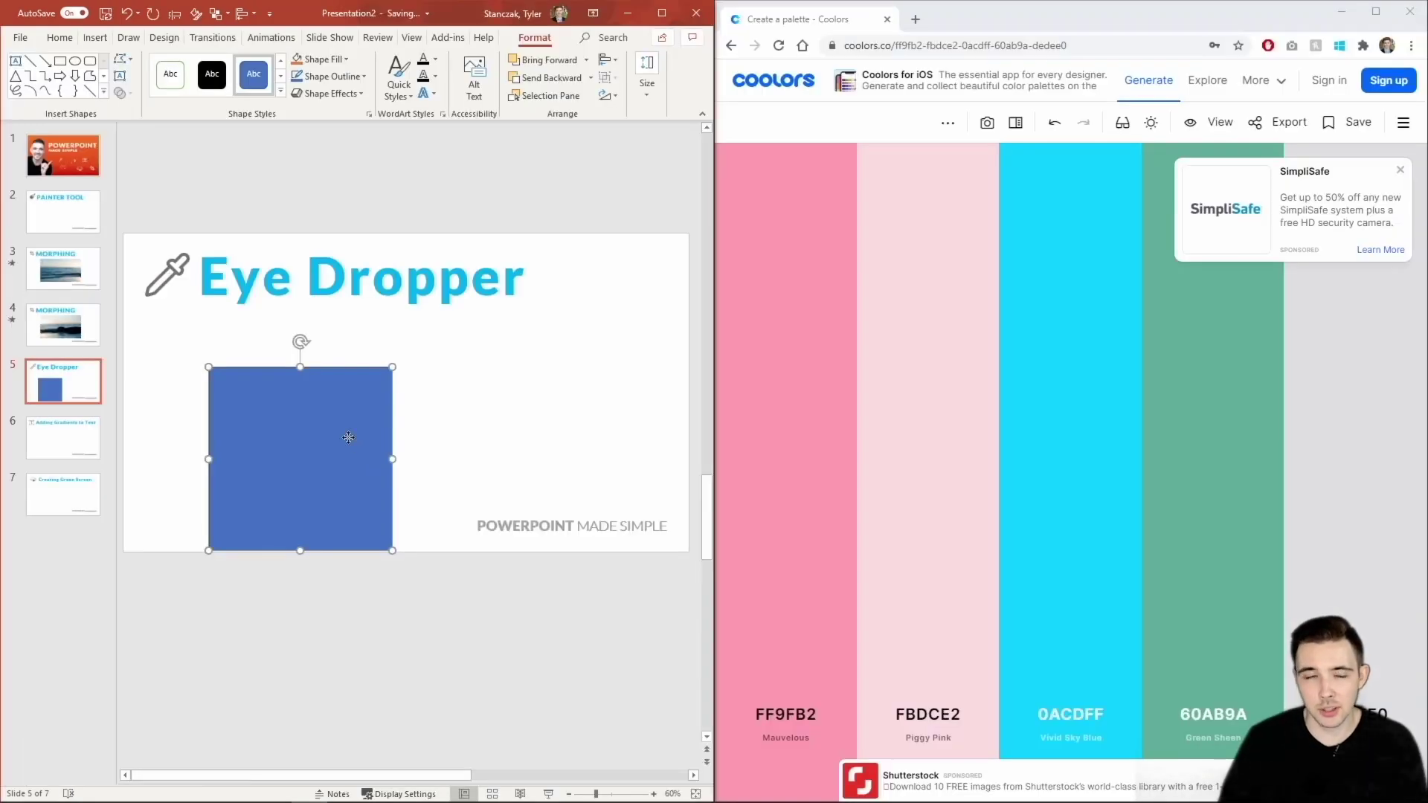
Fill the blue square with green sampled by Eyedropper from the browser palette.
right_click(349, 438)
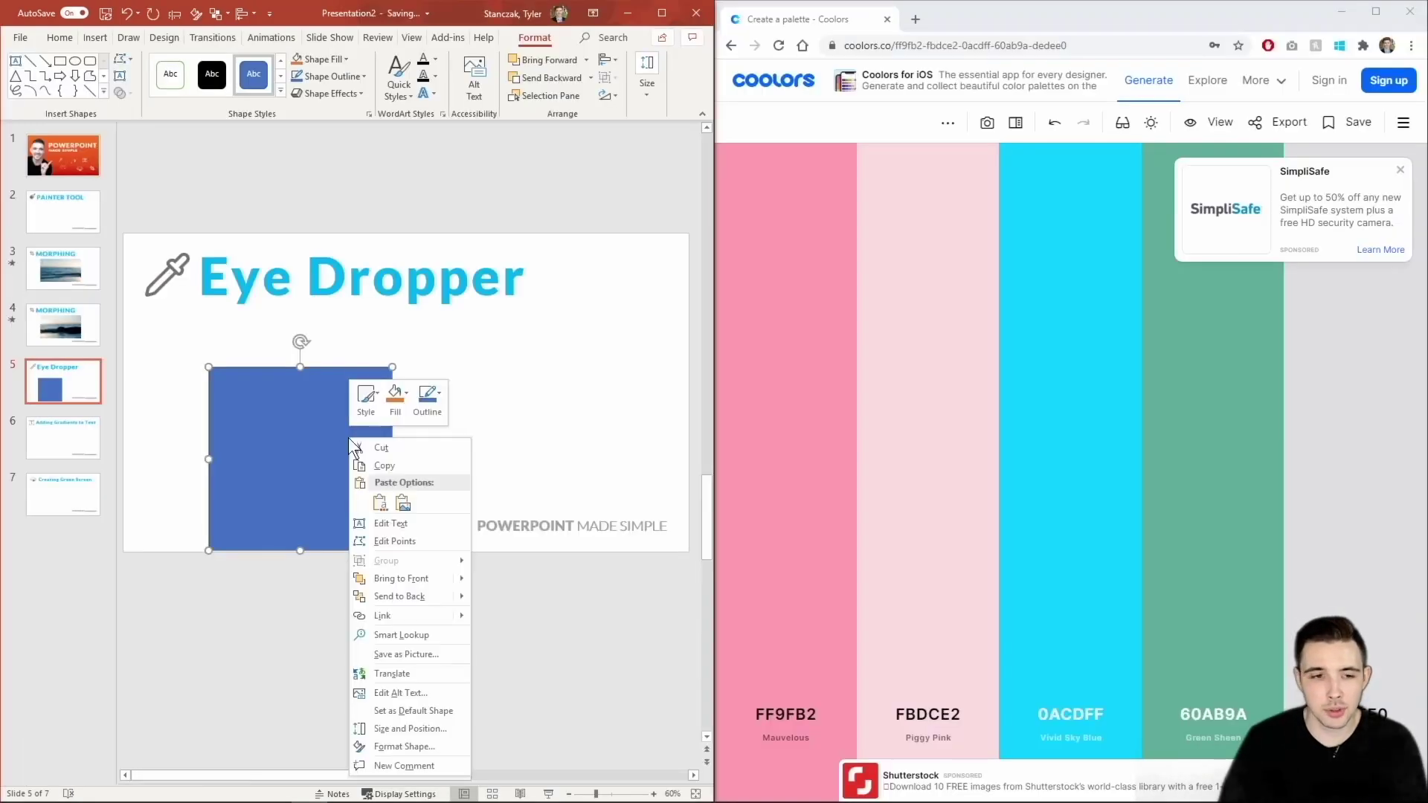
left_click(370, 745)
left_click(672, 357)
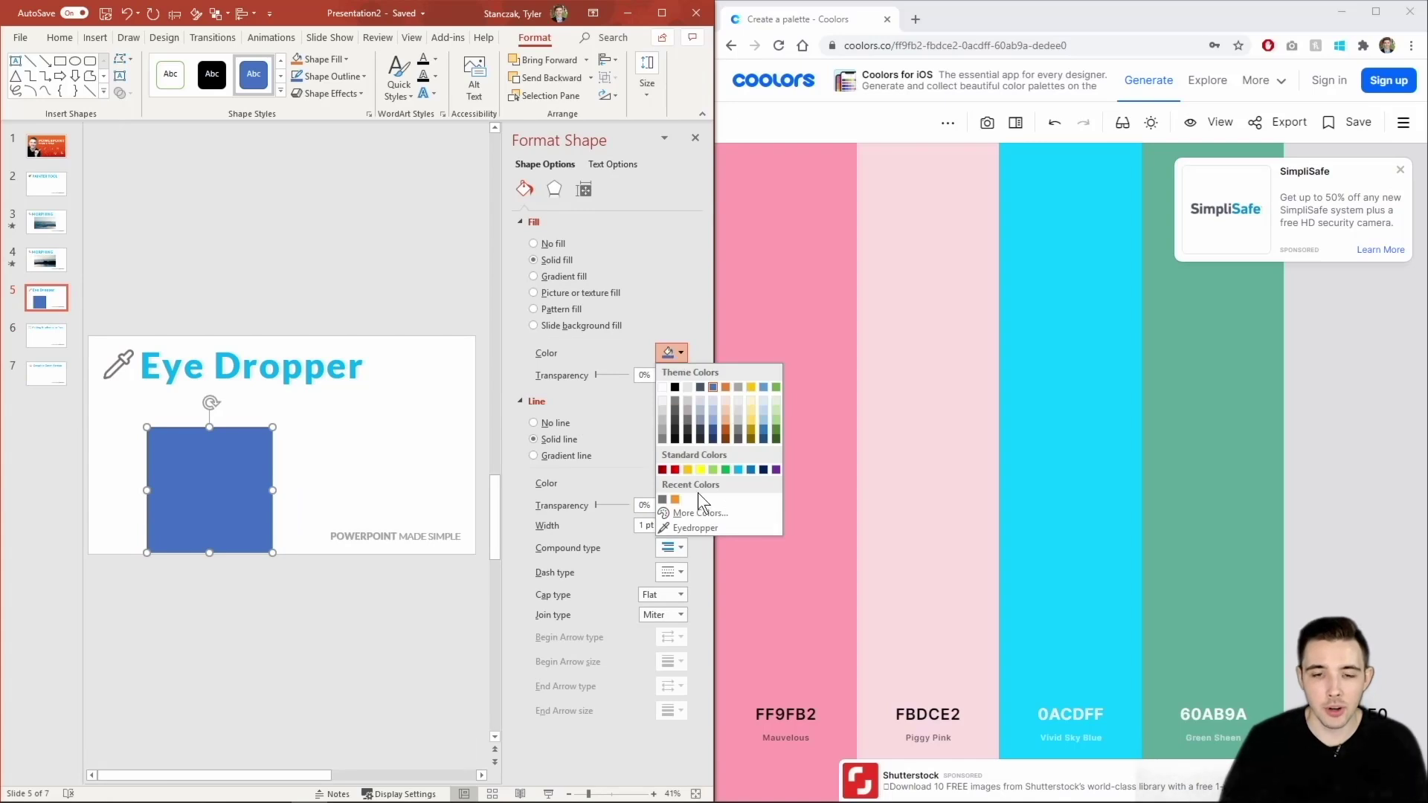
left_click(705, 526)
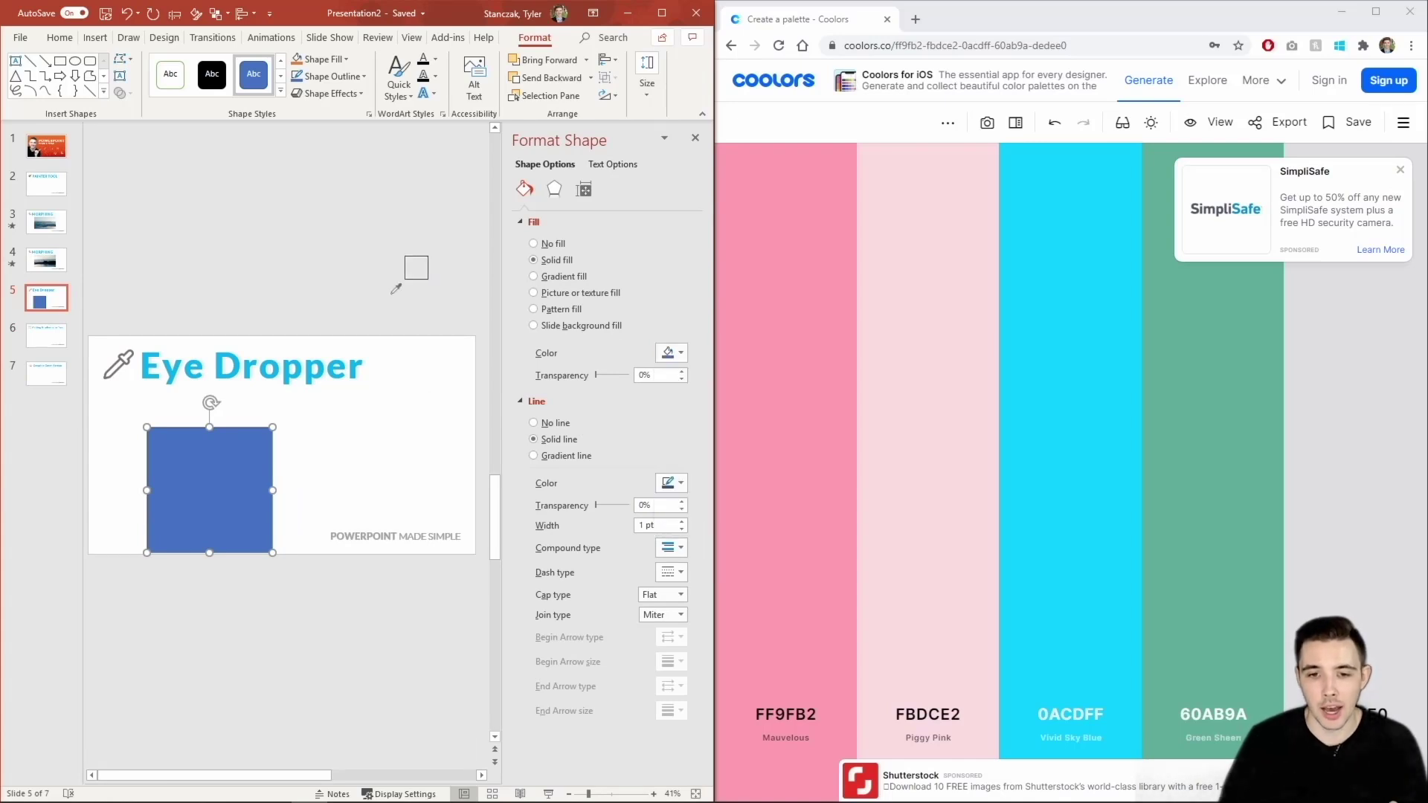
mouse_move(1199, 315)
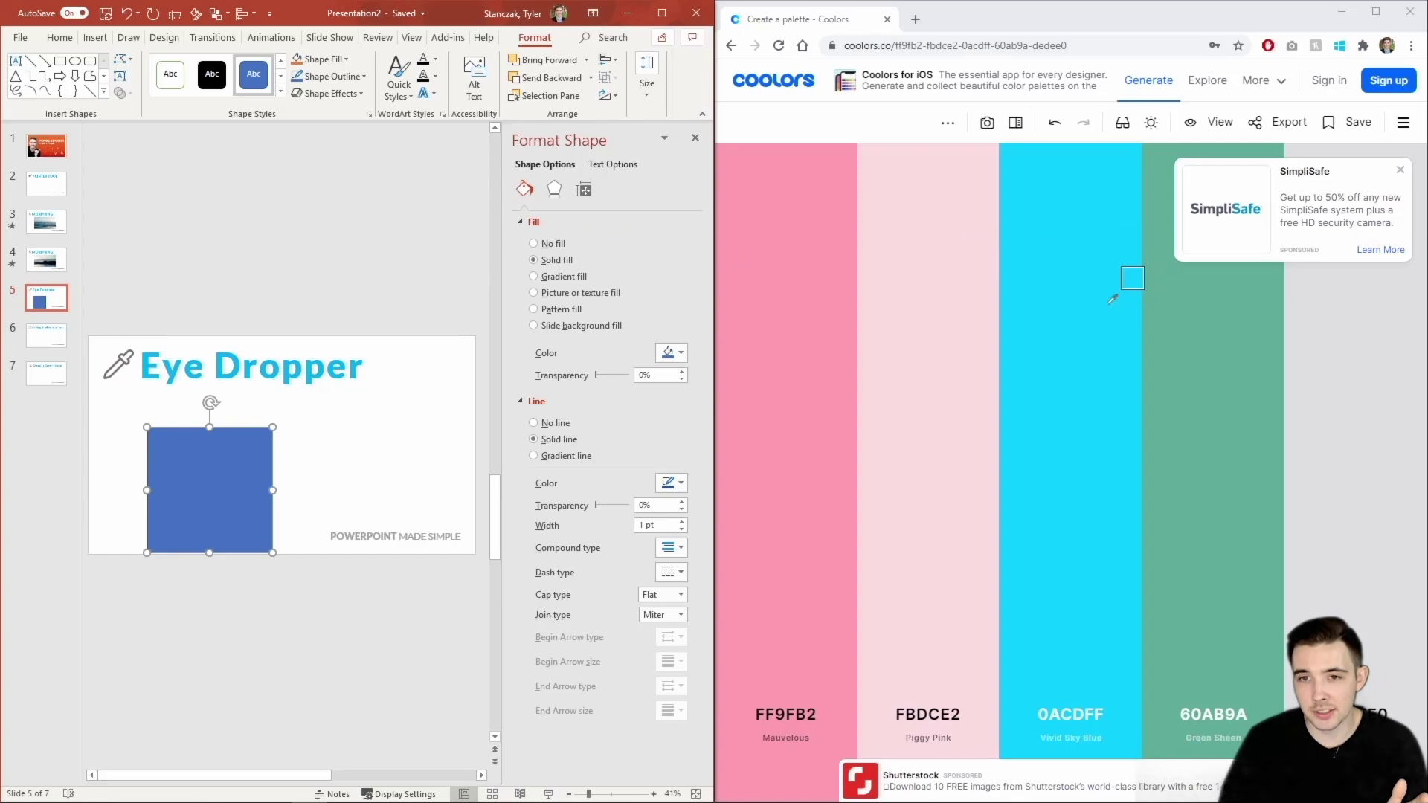
left_click(1187, 340)
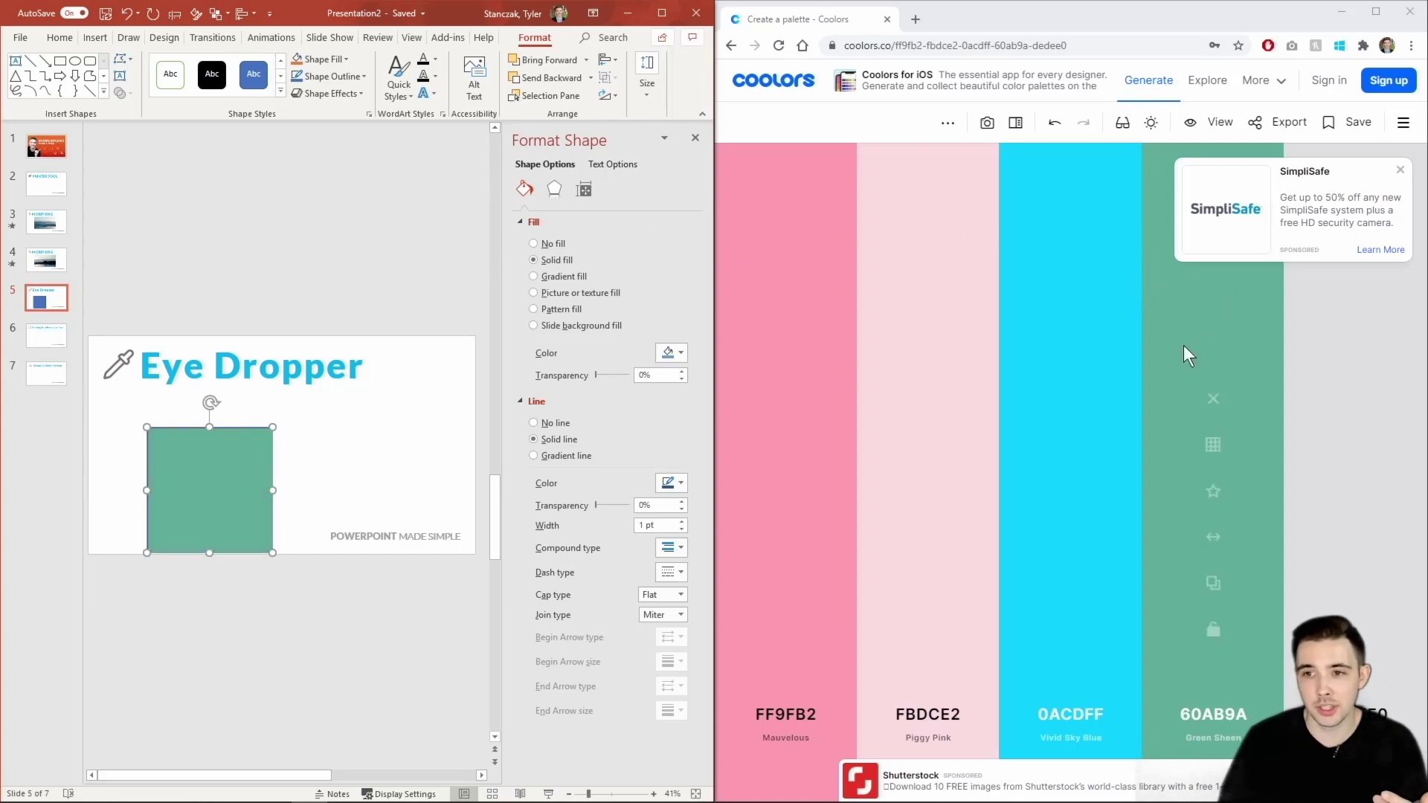
left_click(295, 302)
left_click(233, 432)
left_click(332, 261)
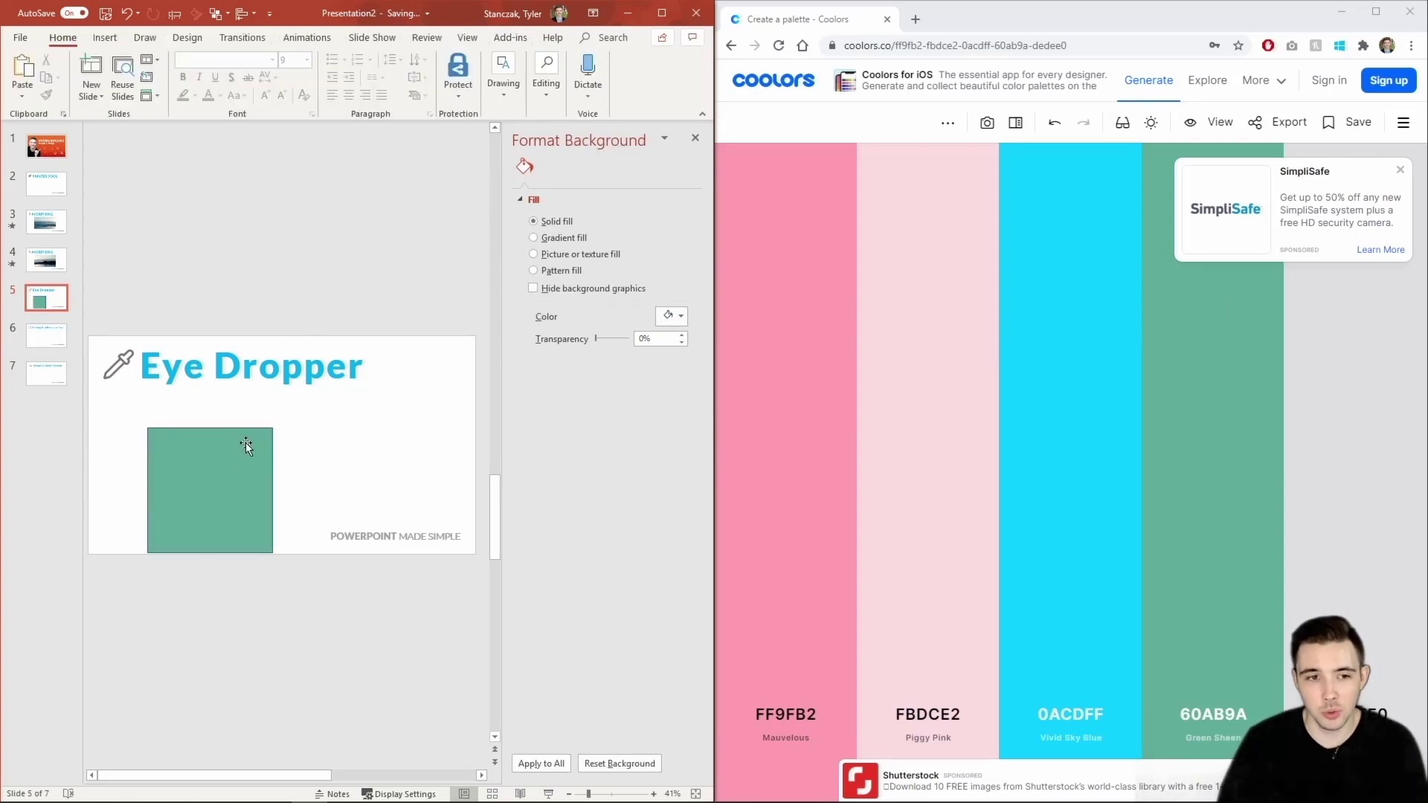
Switch the square to a gradient fill and sample pink for the first stop.
left_click(555, 279)
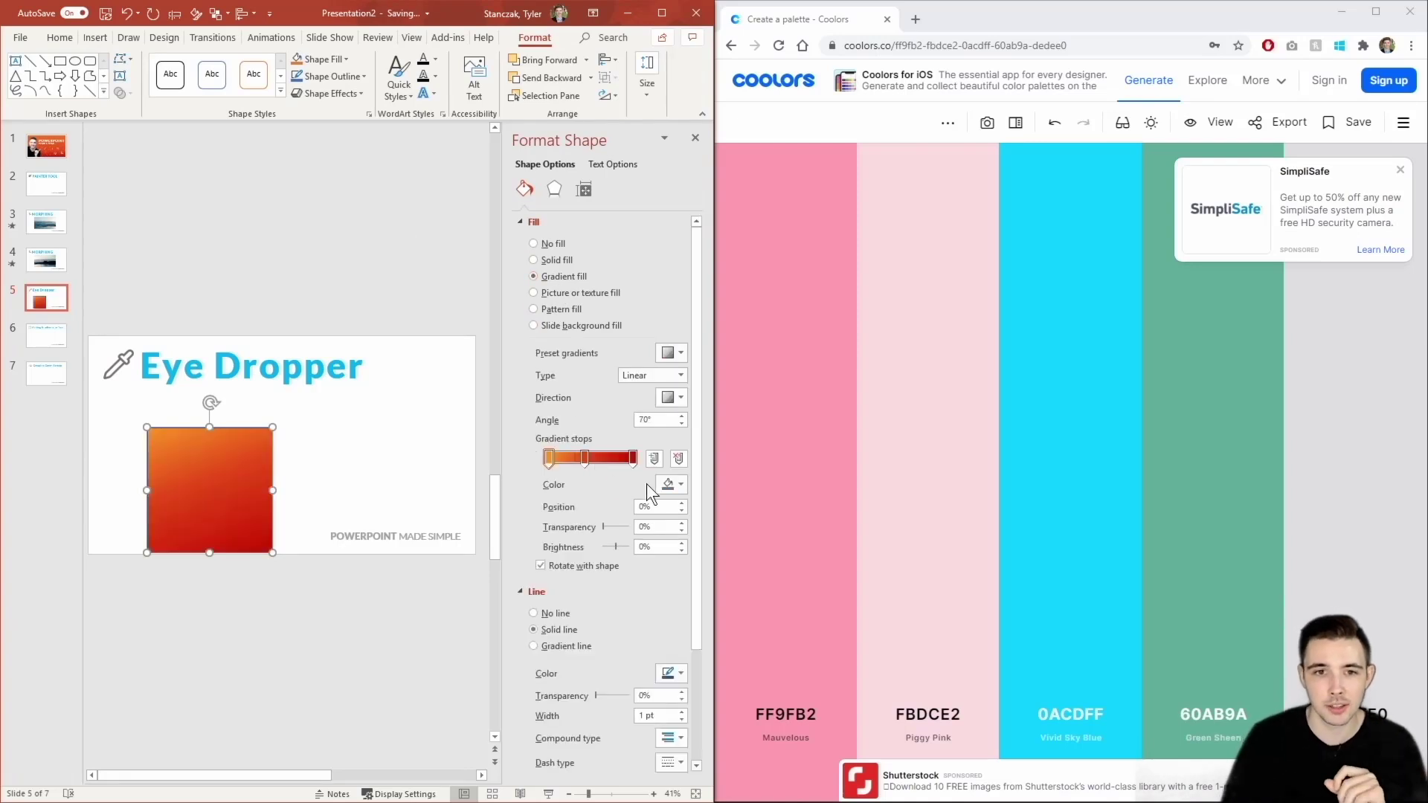
left_click(671, 485)
left_click(695, 658)
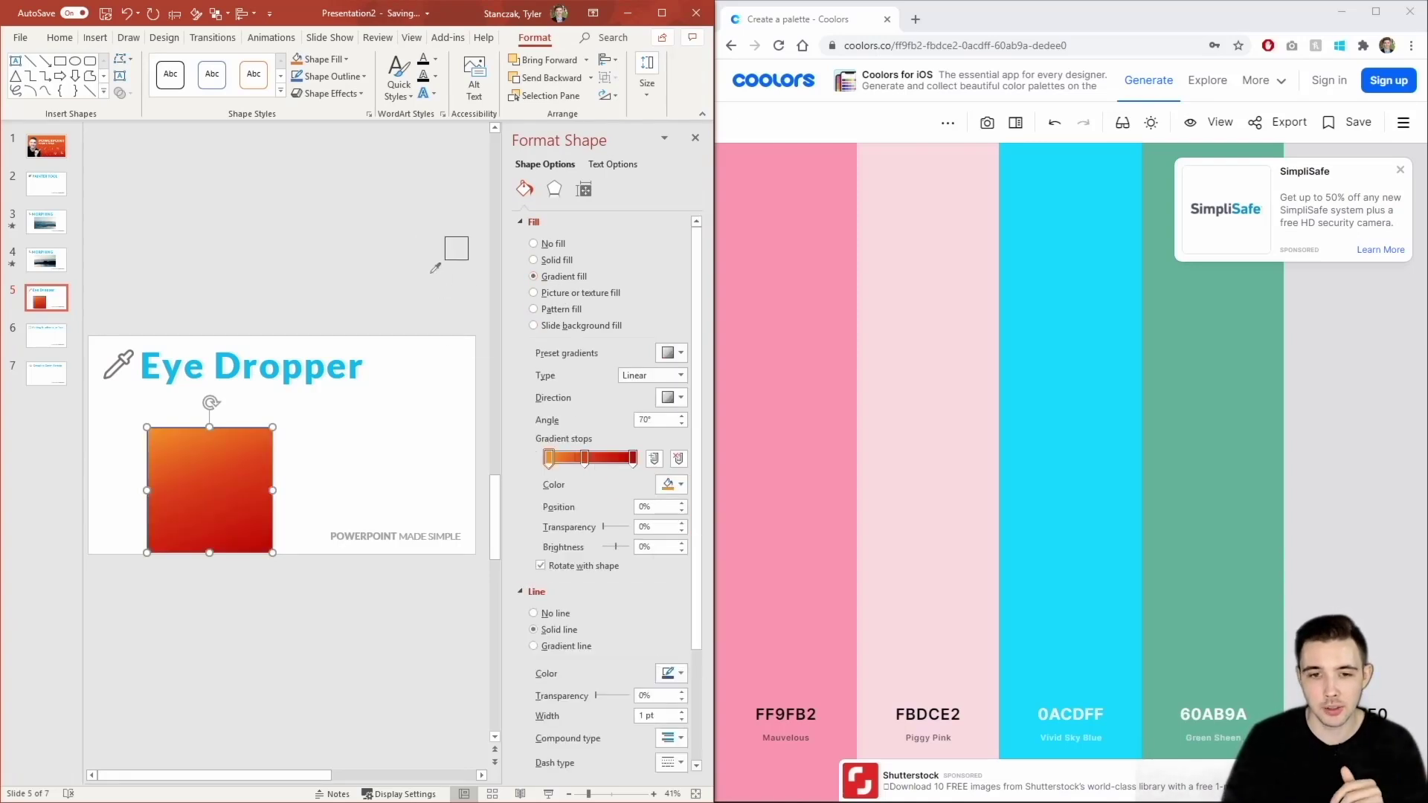
left_click(768, 310)
Sample cyan from the browser palette for the middle gradient stop.
left_click(584, 457)
left_click(671, 485)
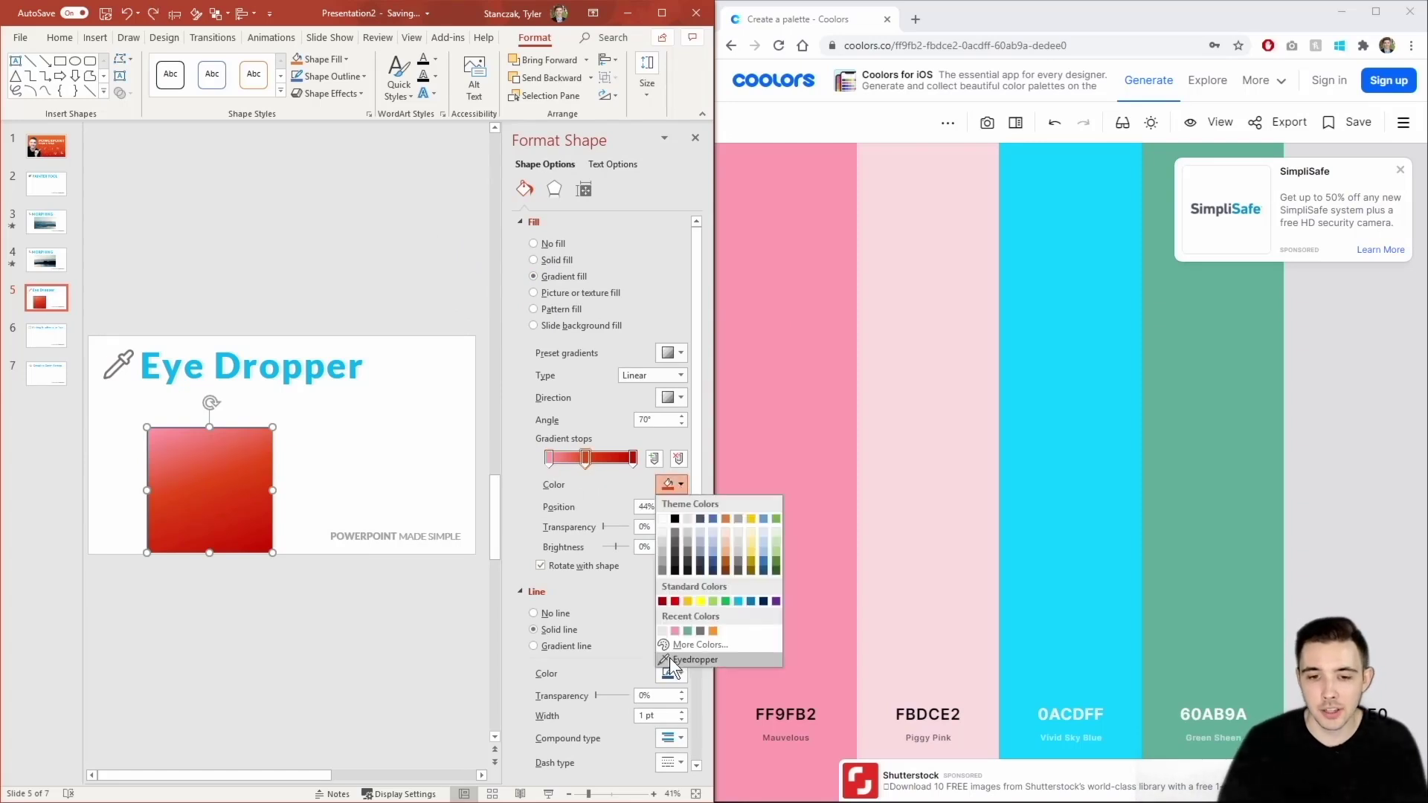
left_click(672, 660)
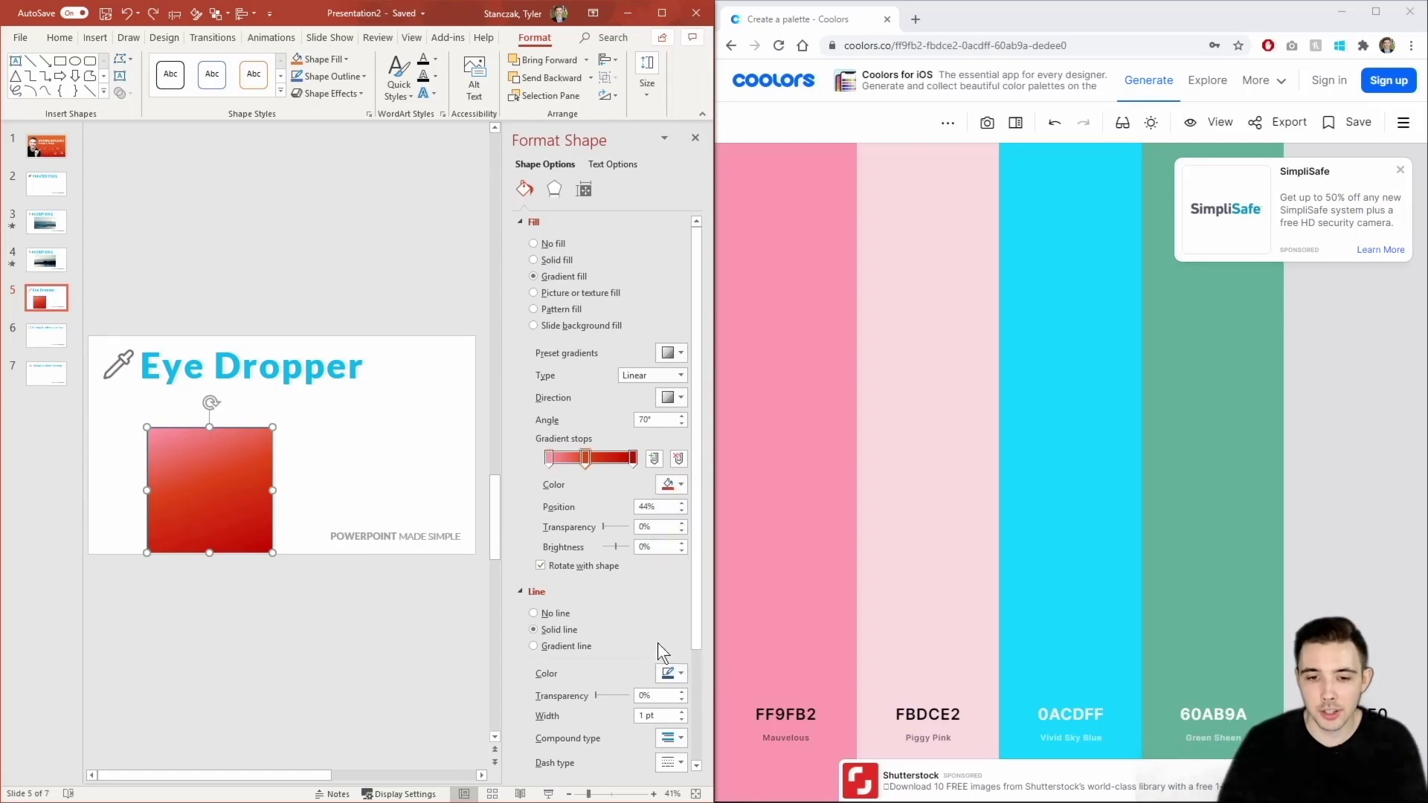
left_click(1018, 366)
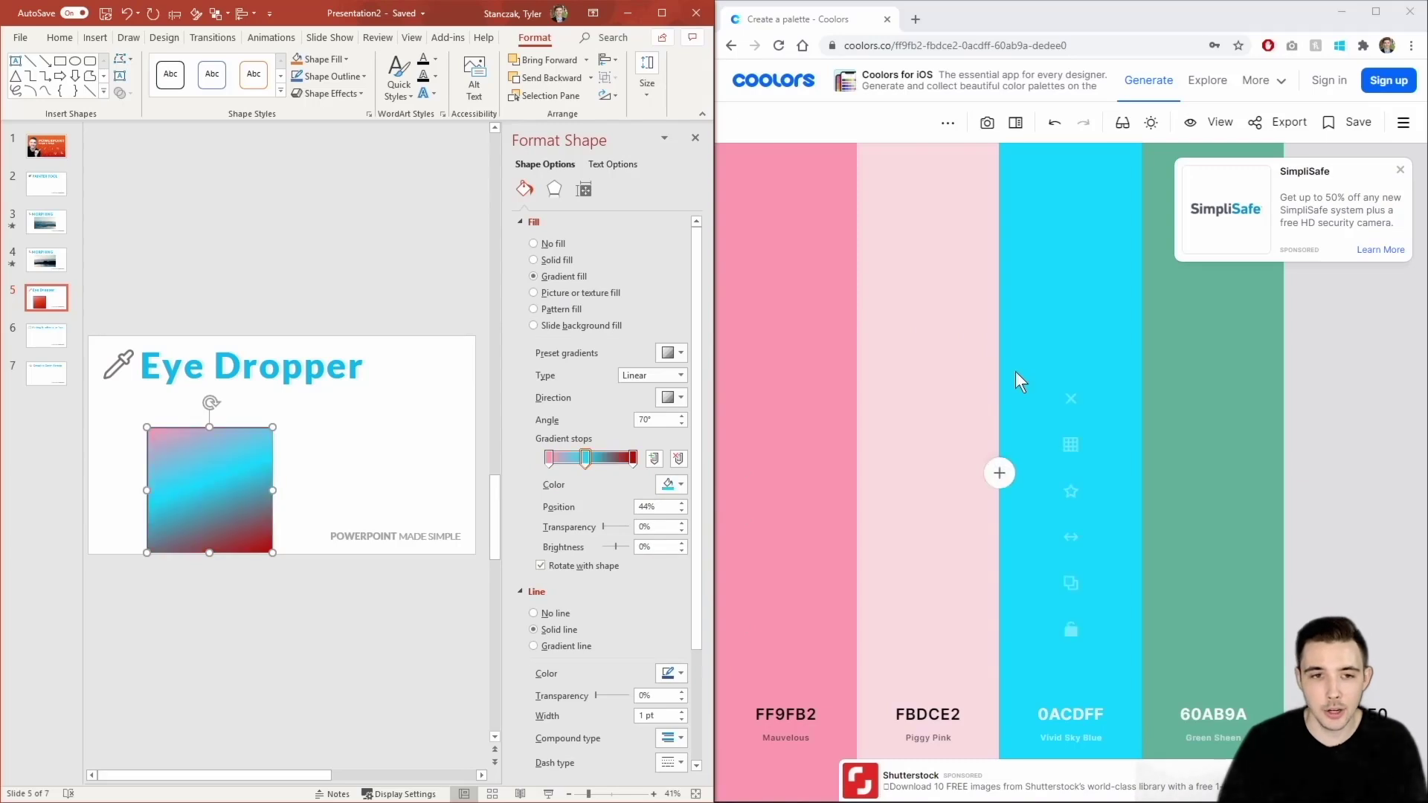
Sample green from the browser palette for the last gradient stop.
left_click(669, 485)
left_click(670, 660)
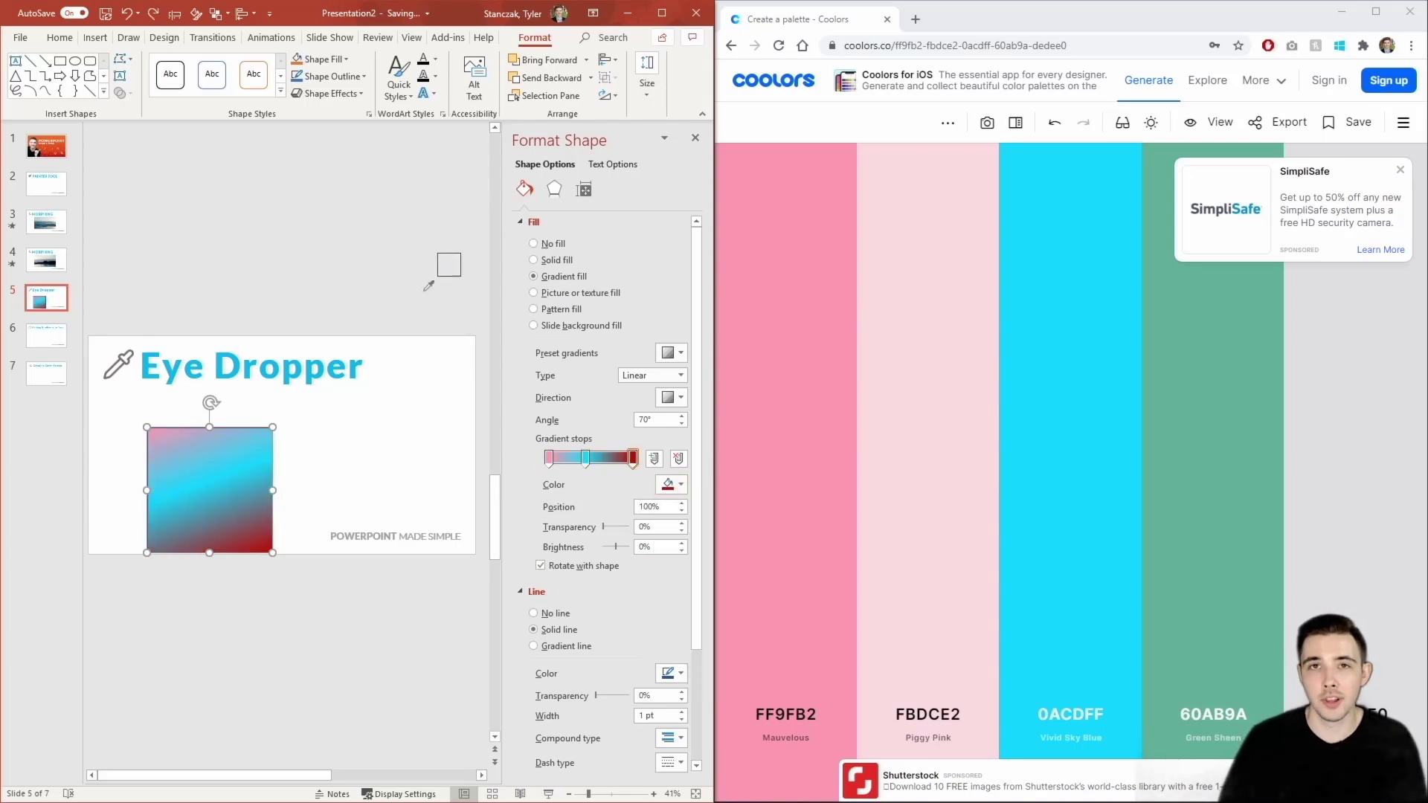
left_click(1218, 441)
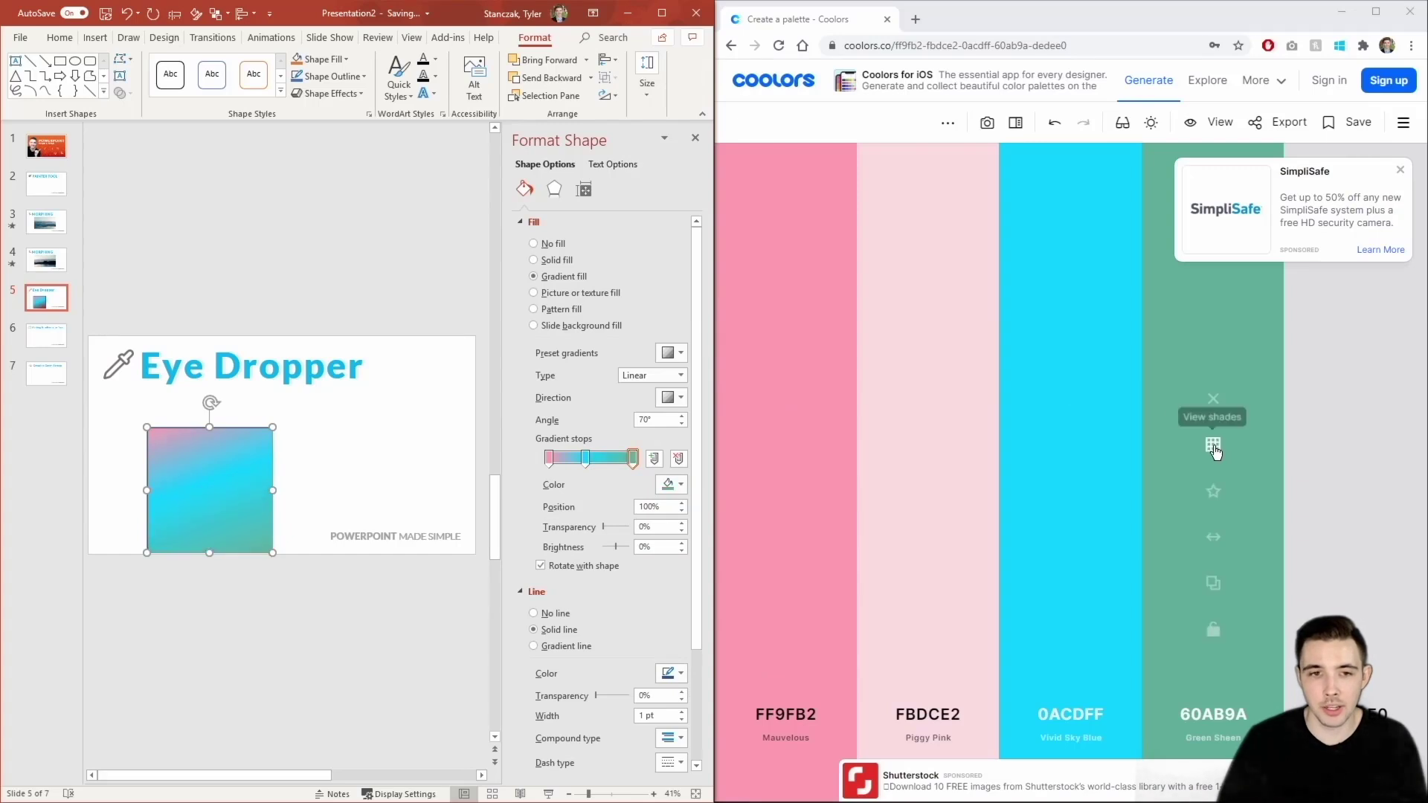
left_click(325, 264)
left_click(246, 454)
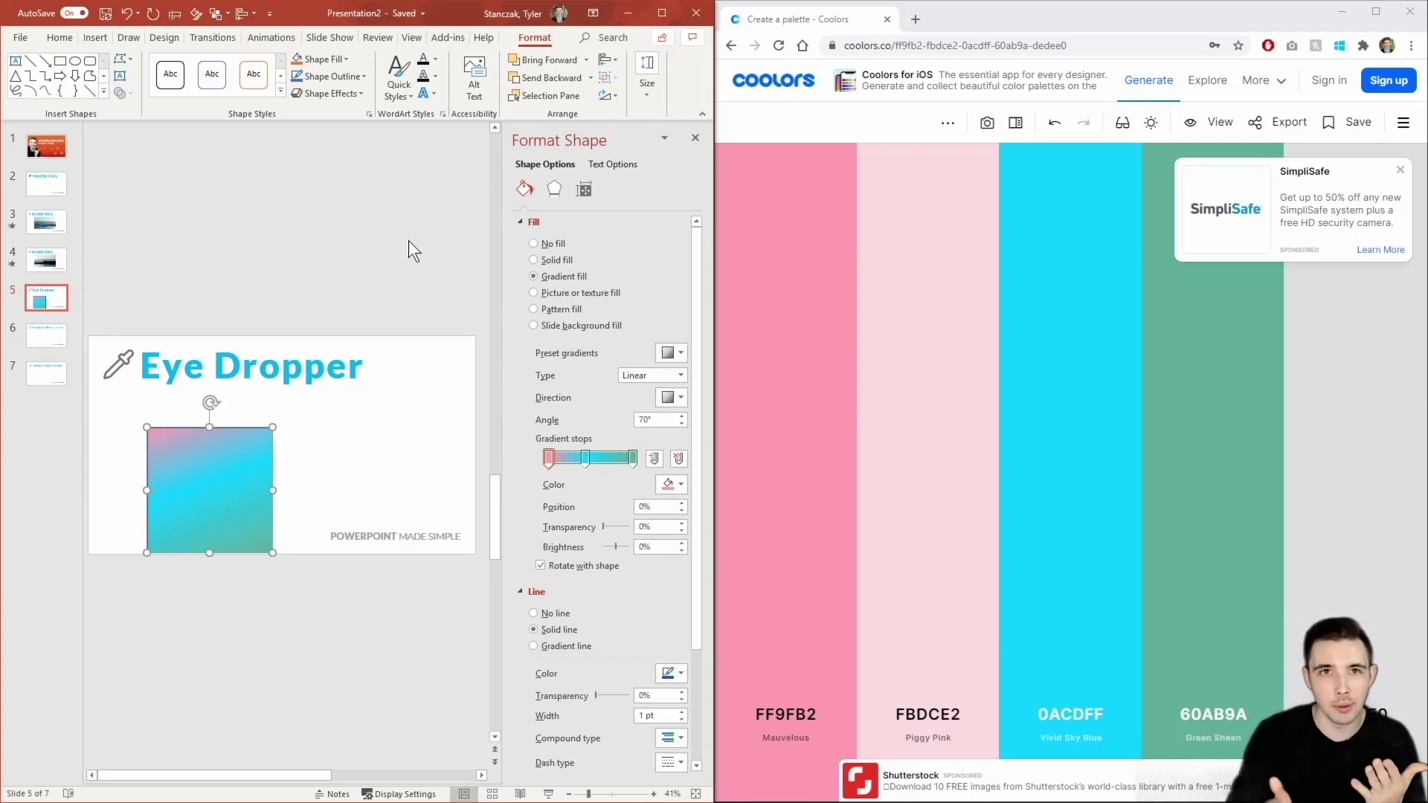
Maximize PowerPoint, go to the Adding Gradients to Text slide, and paste the PowerPoint Made Simple text box.
left_click(658, 14)
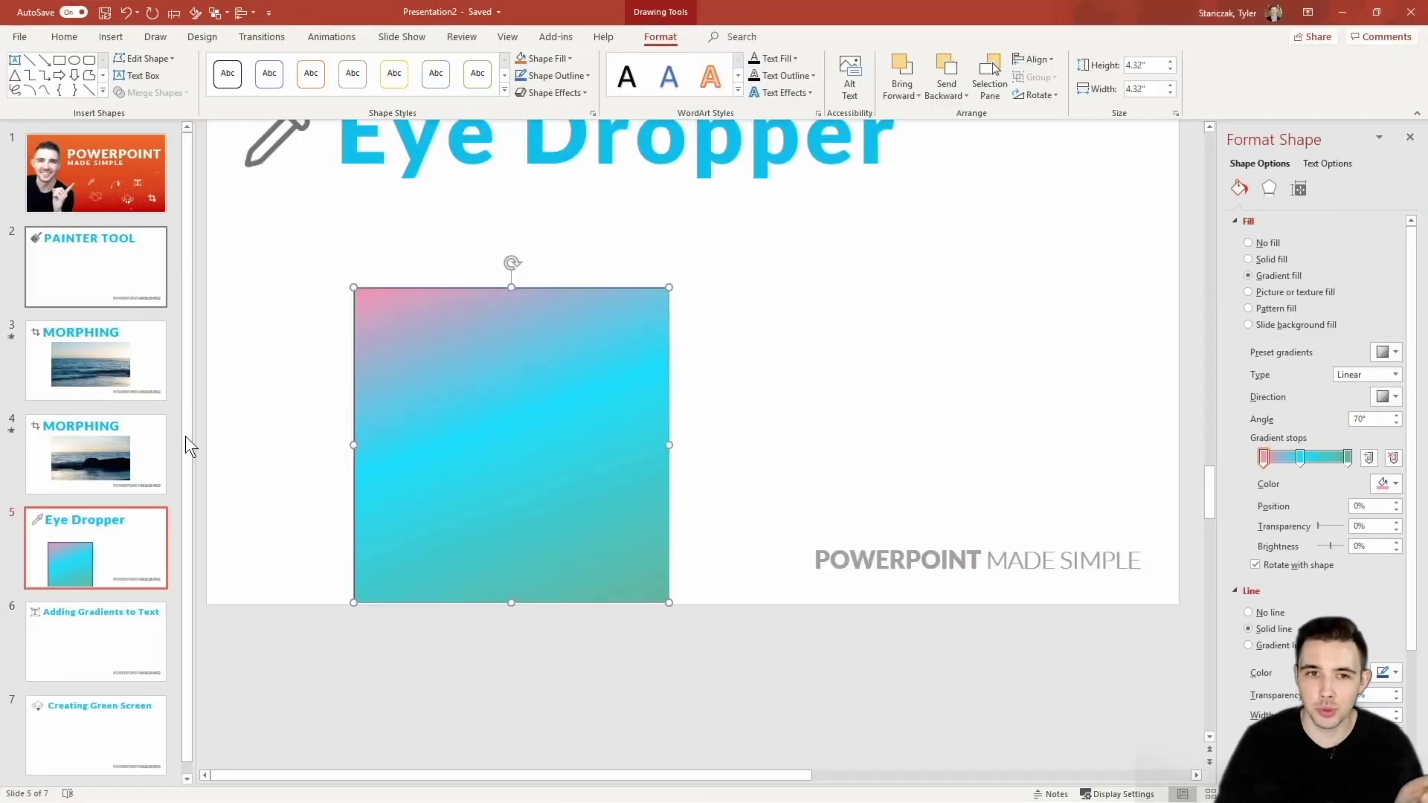
left_click(296, 646)
scroll(295, 645, "down", 1)
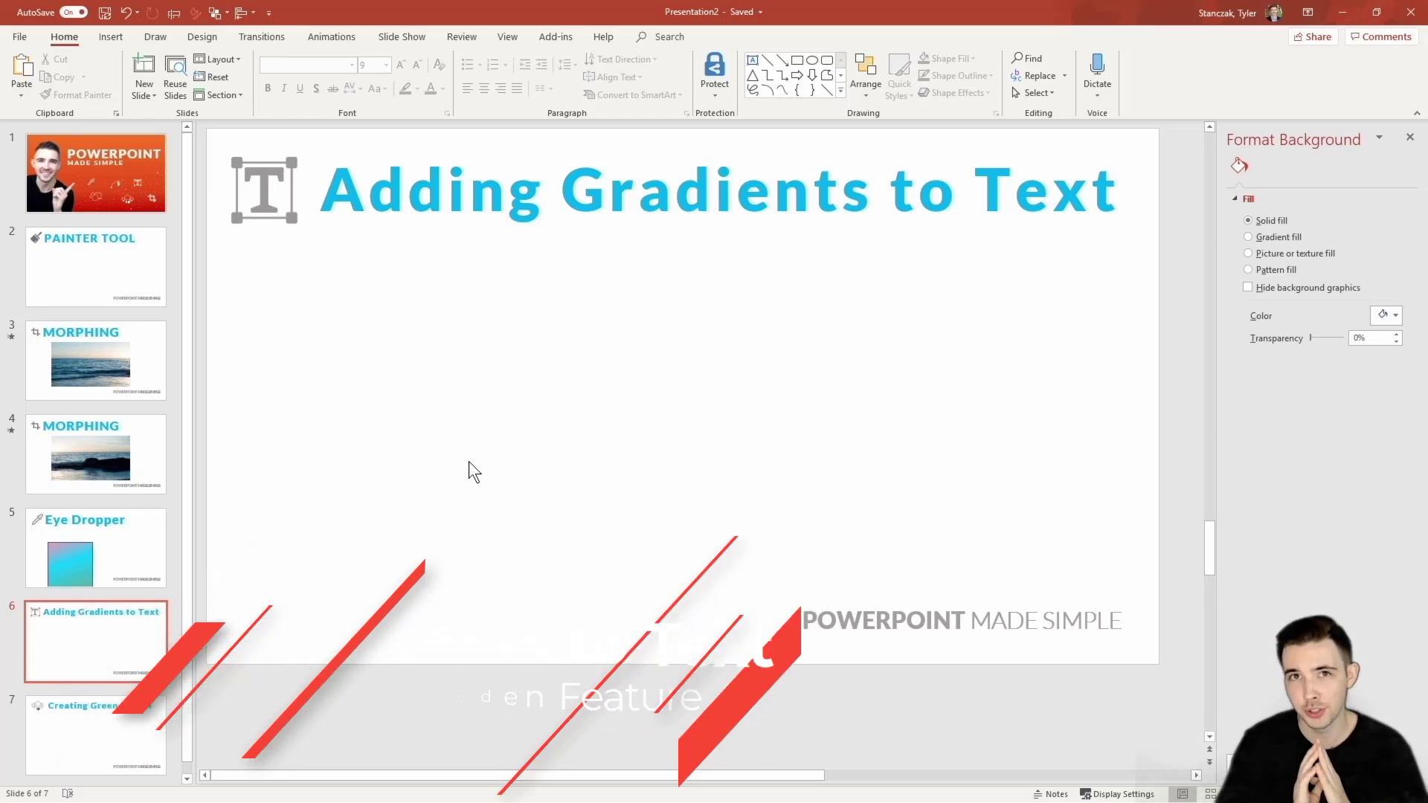
key("ctrl+v")
right_click(986, 397)
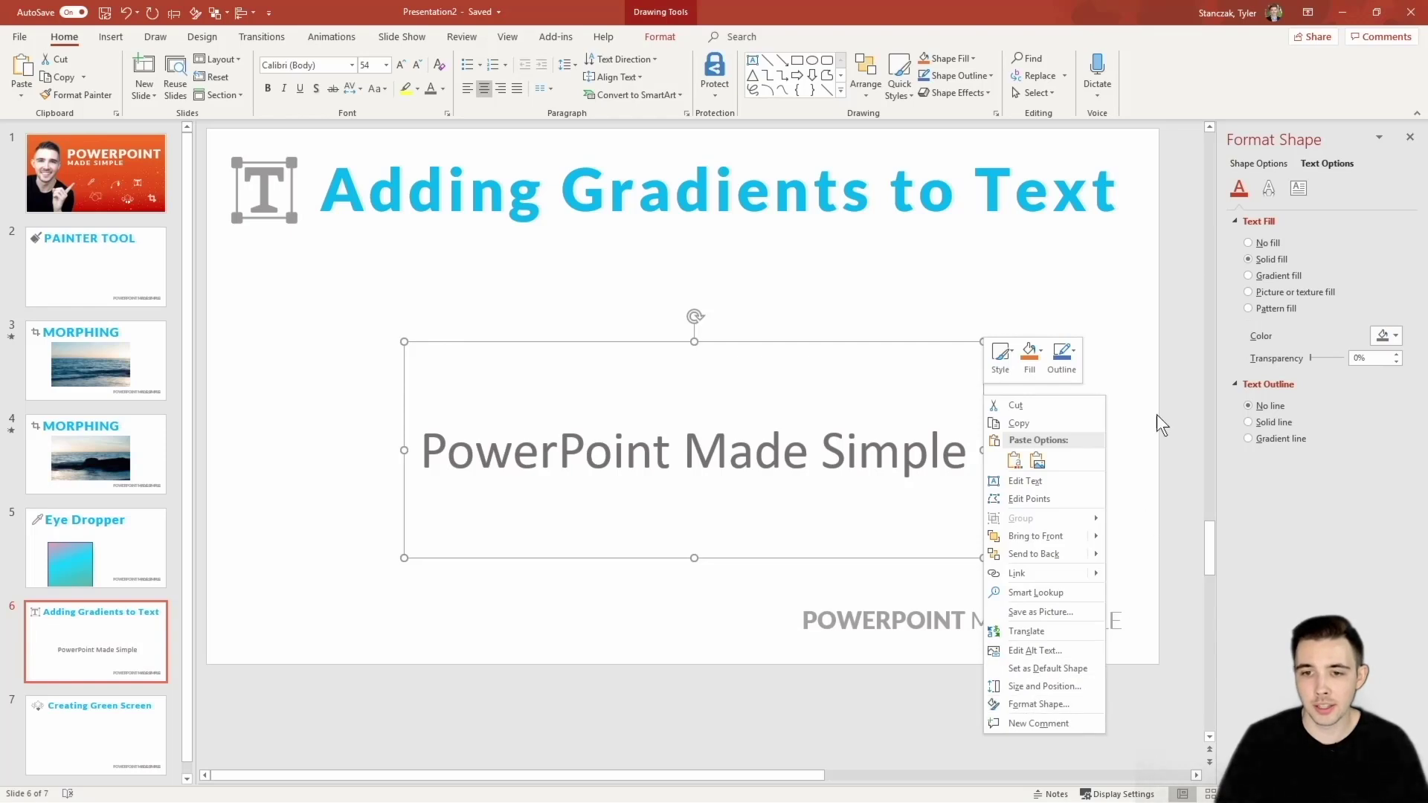
left_click(1190, 195)
left_click(1261, 163)
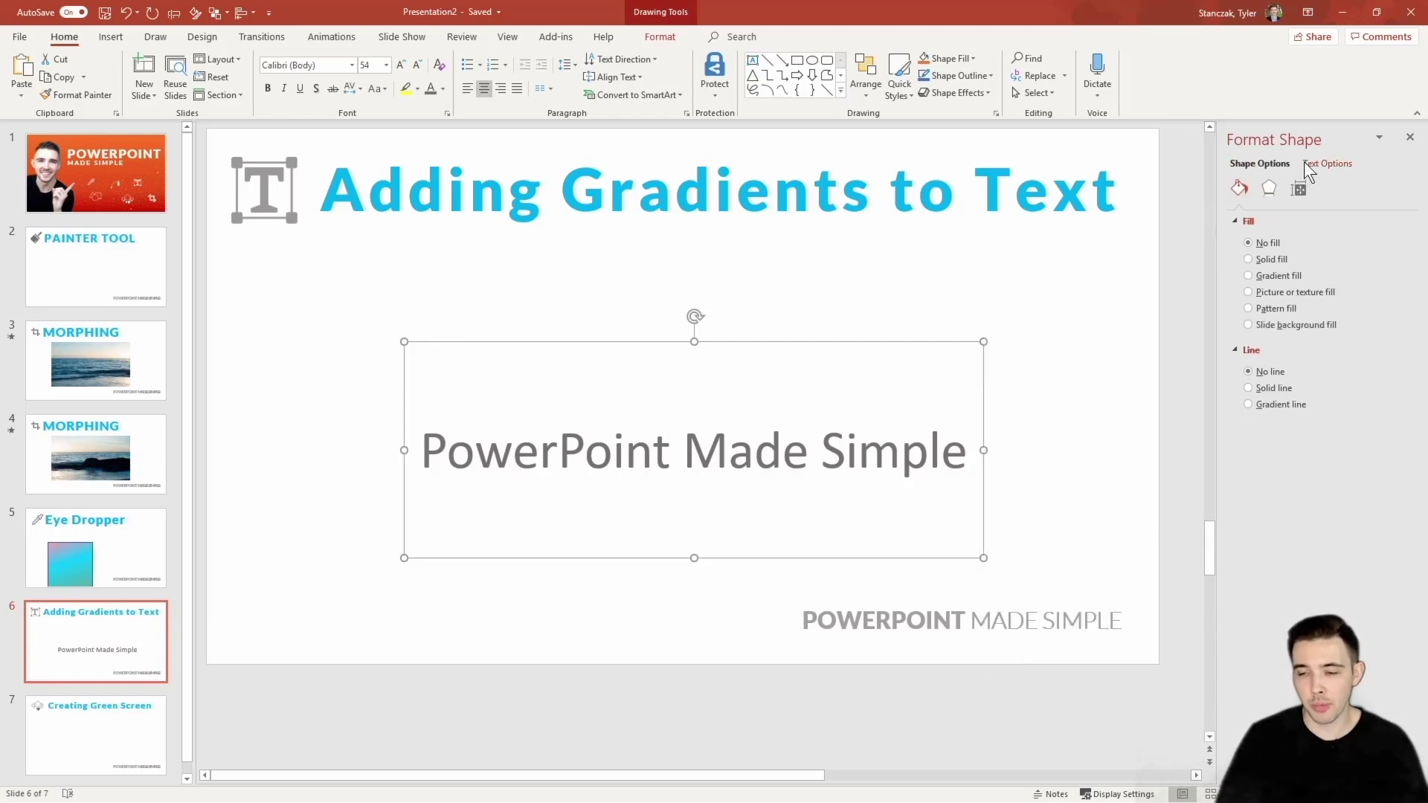
left_click(1304, 162)
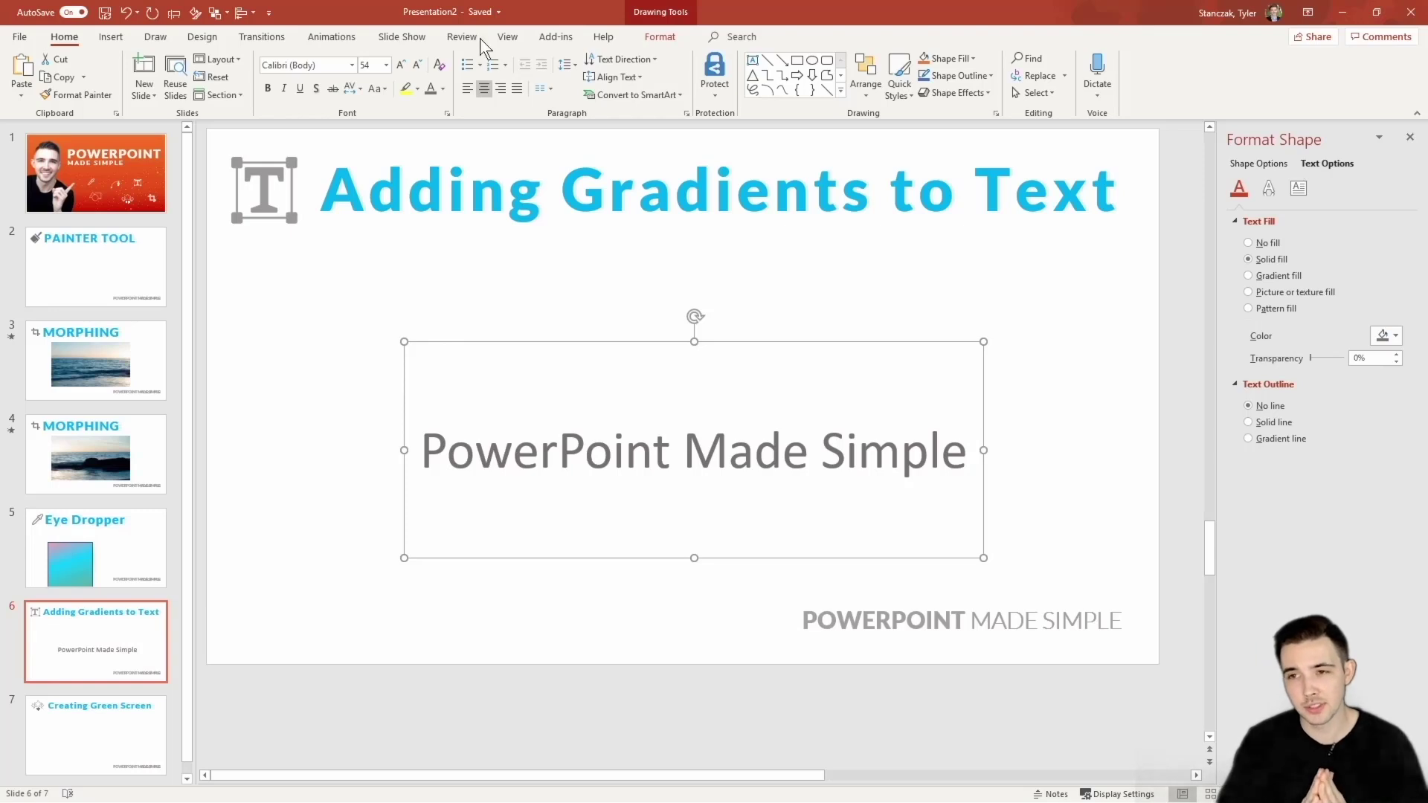
left_click(442, 87)
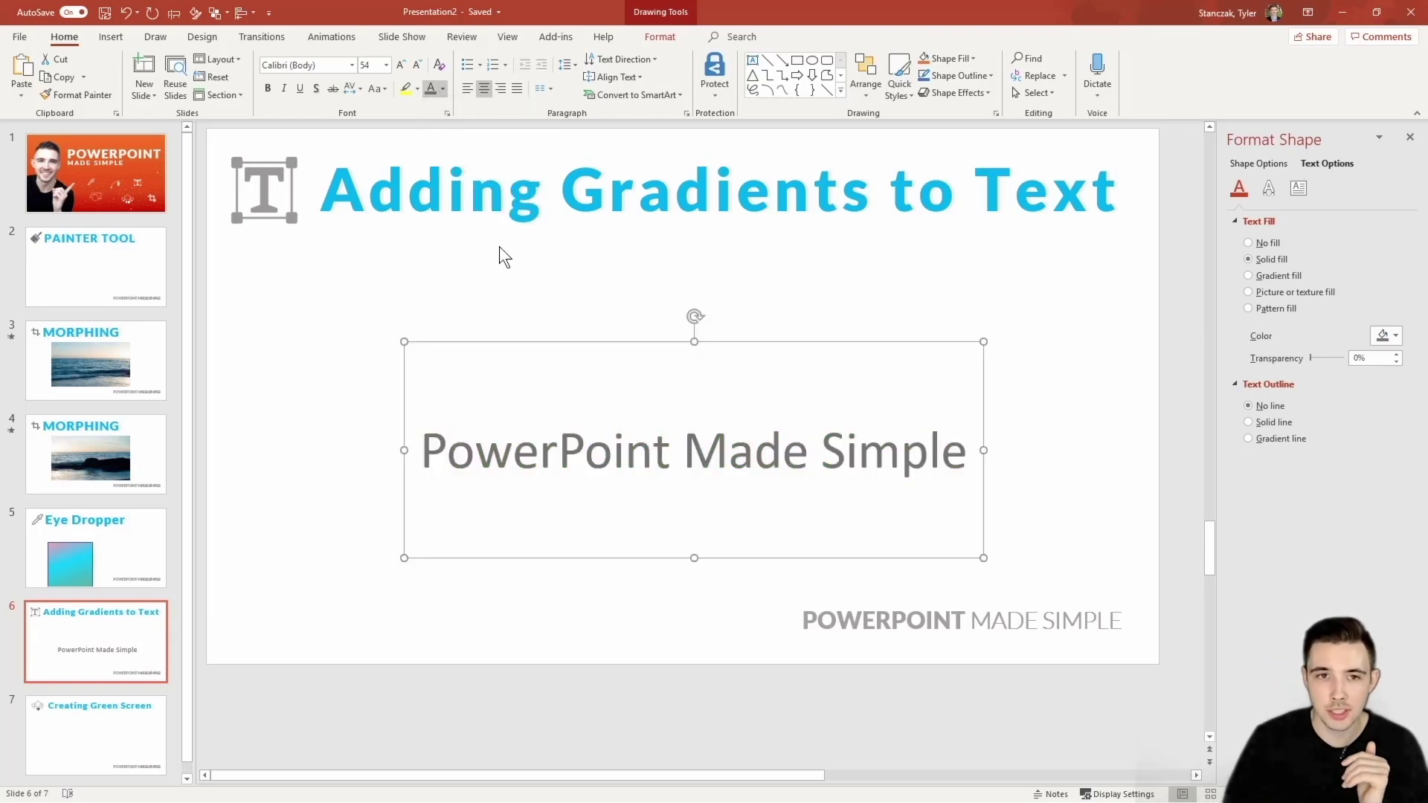
left_click(268, 267)
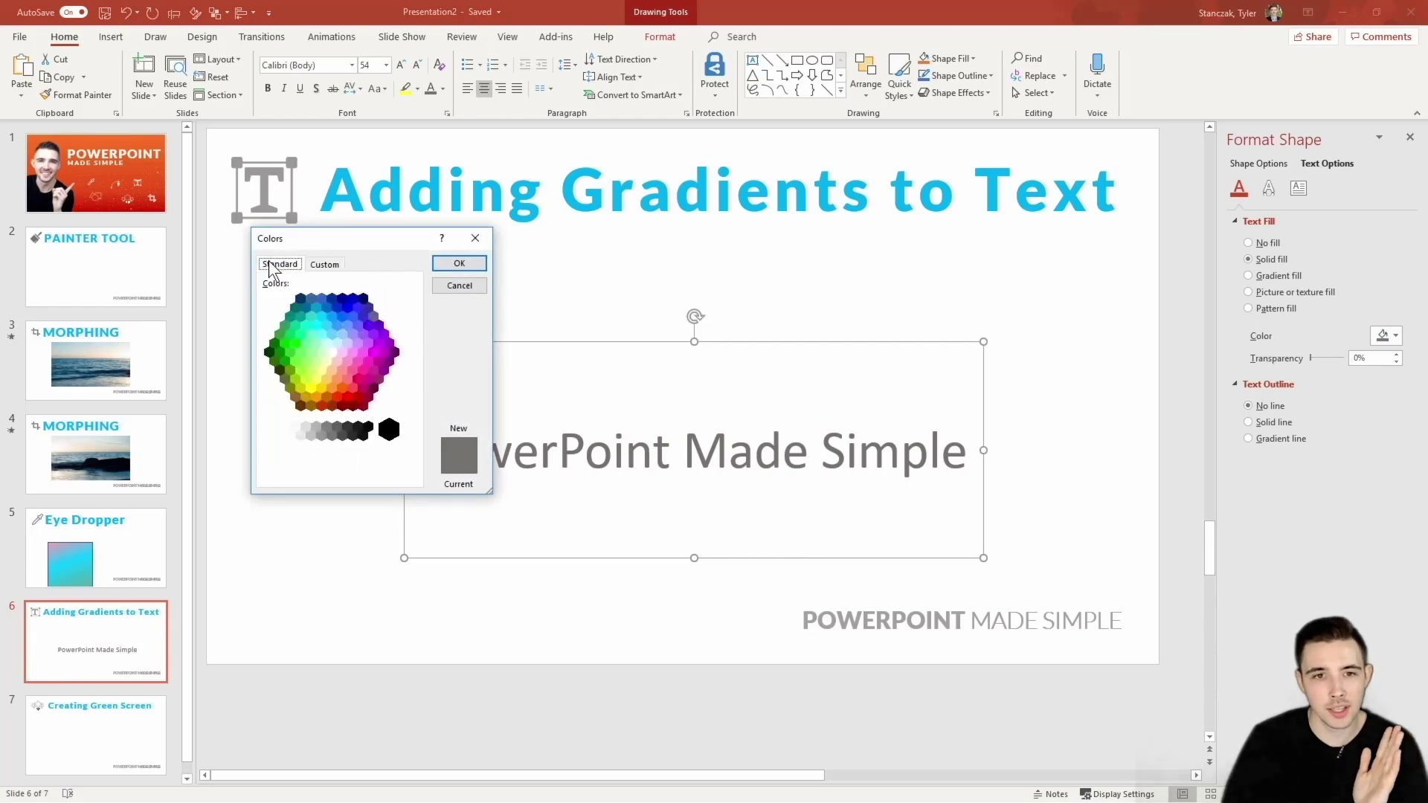
left_click(474, 238)
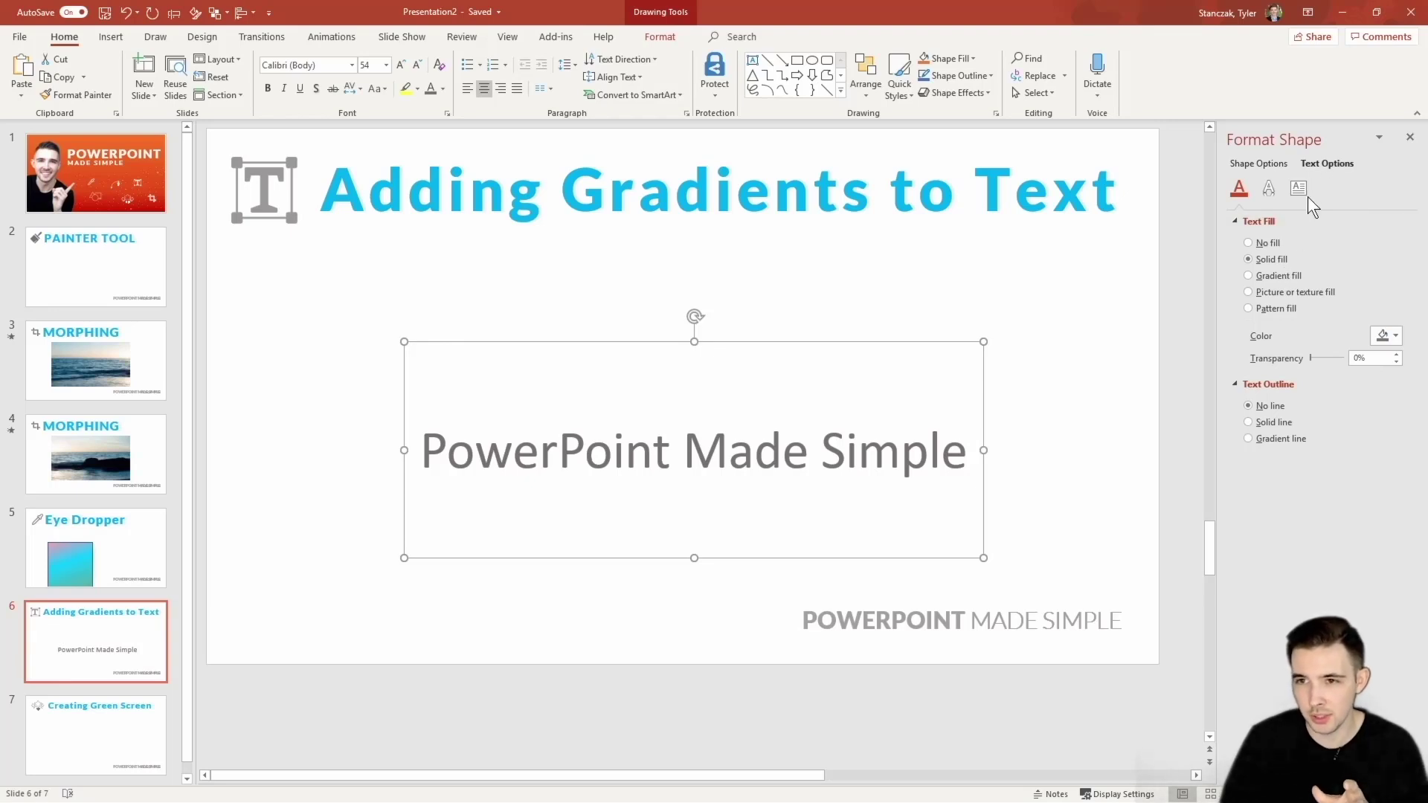
Give the PowerPoint Made Simple text a dark red-to-yellow gradient, removing the green stop.
left_click(1277, 277)
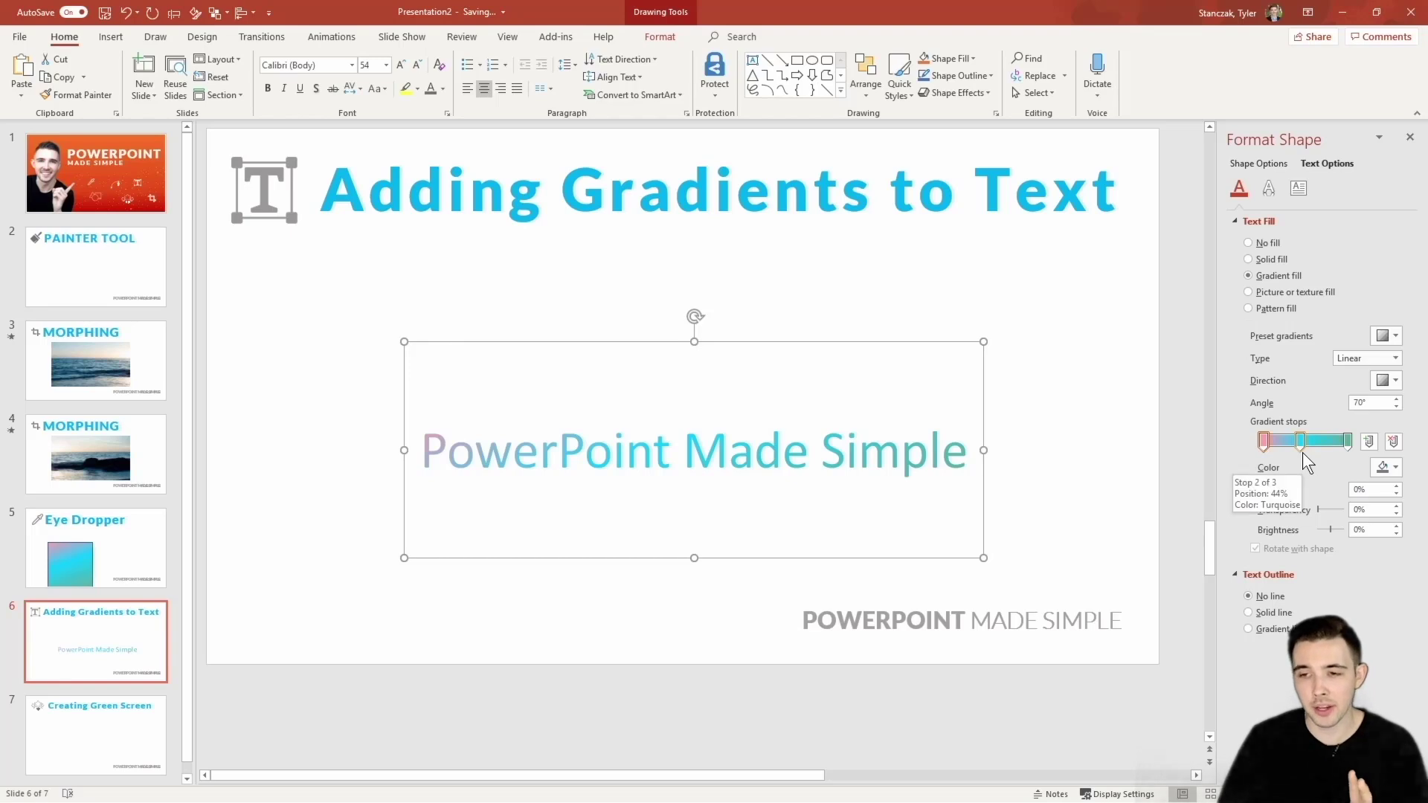
mouse_move(1300, 442)
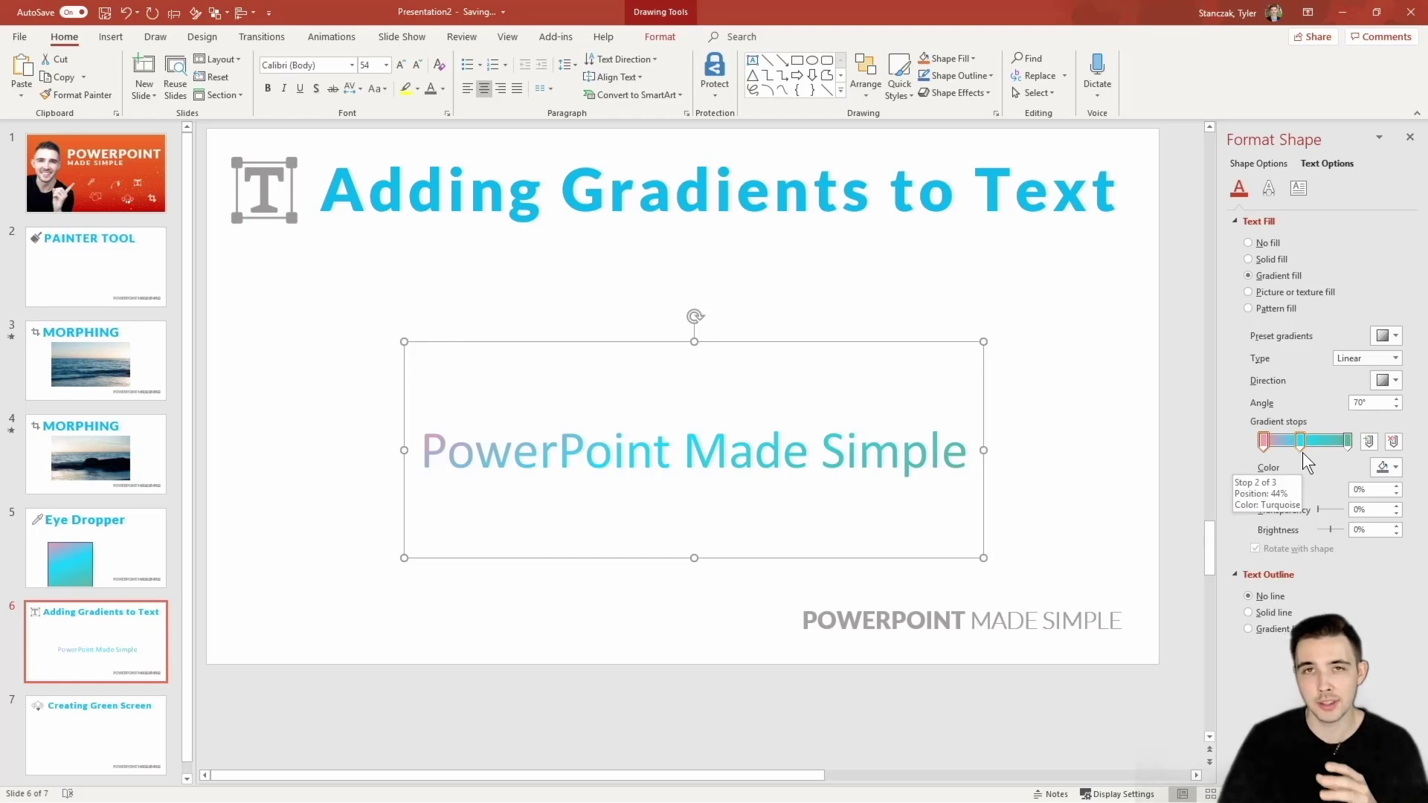
left_click(1385, 466)
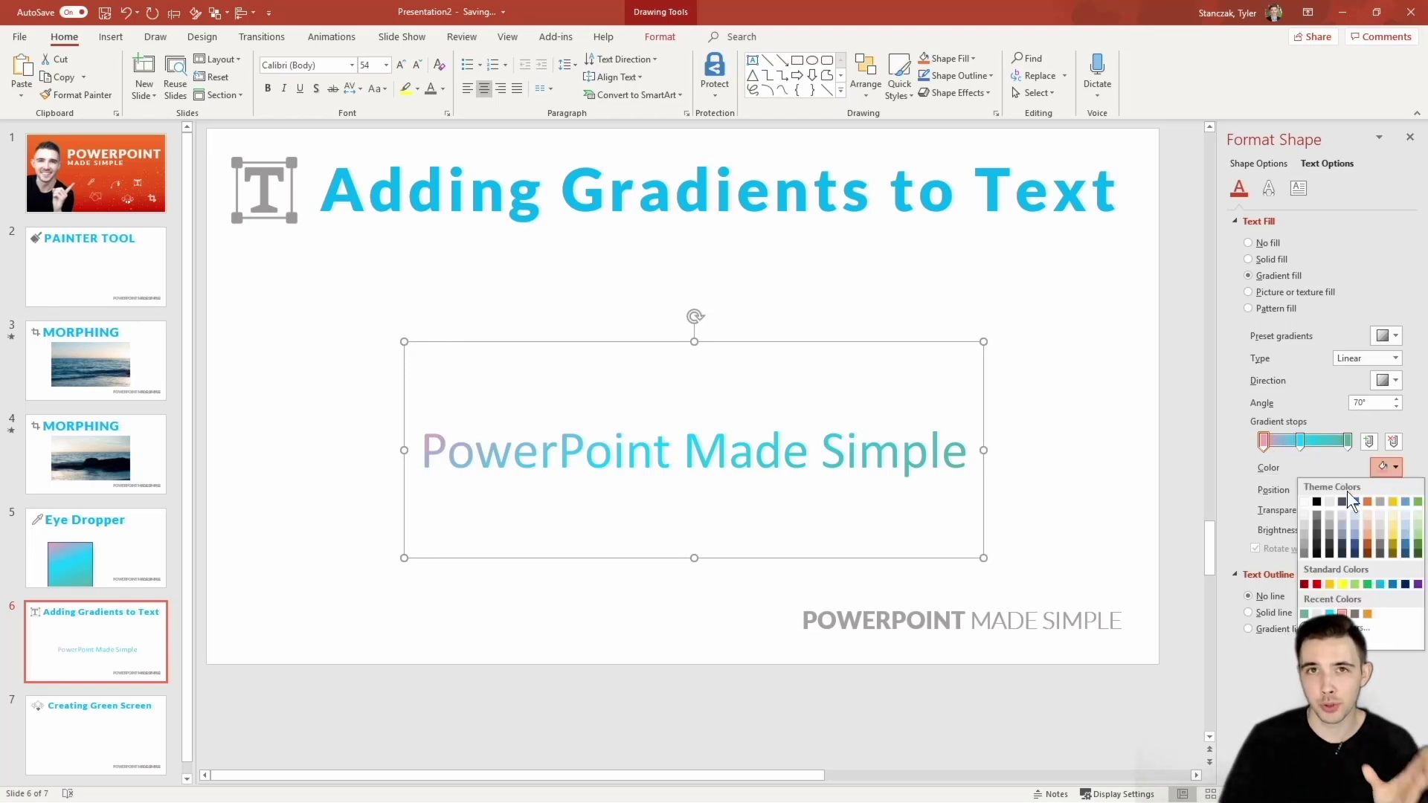
left_click(1316, 584)
left_click(1300, 441)
left_click(1394, 467)
left_click(1327, 582)
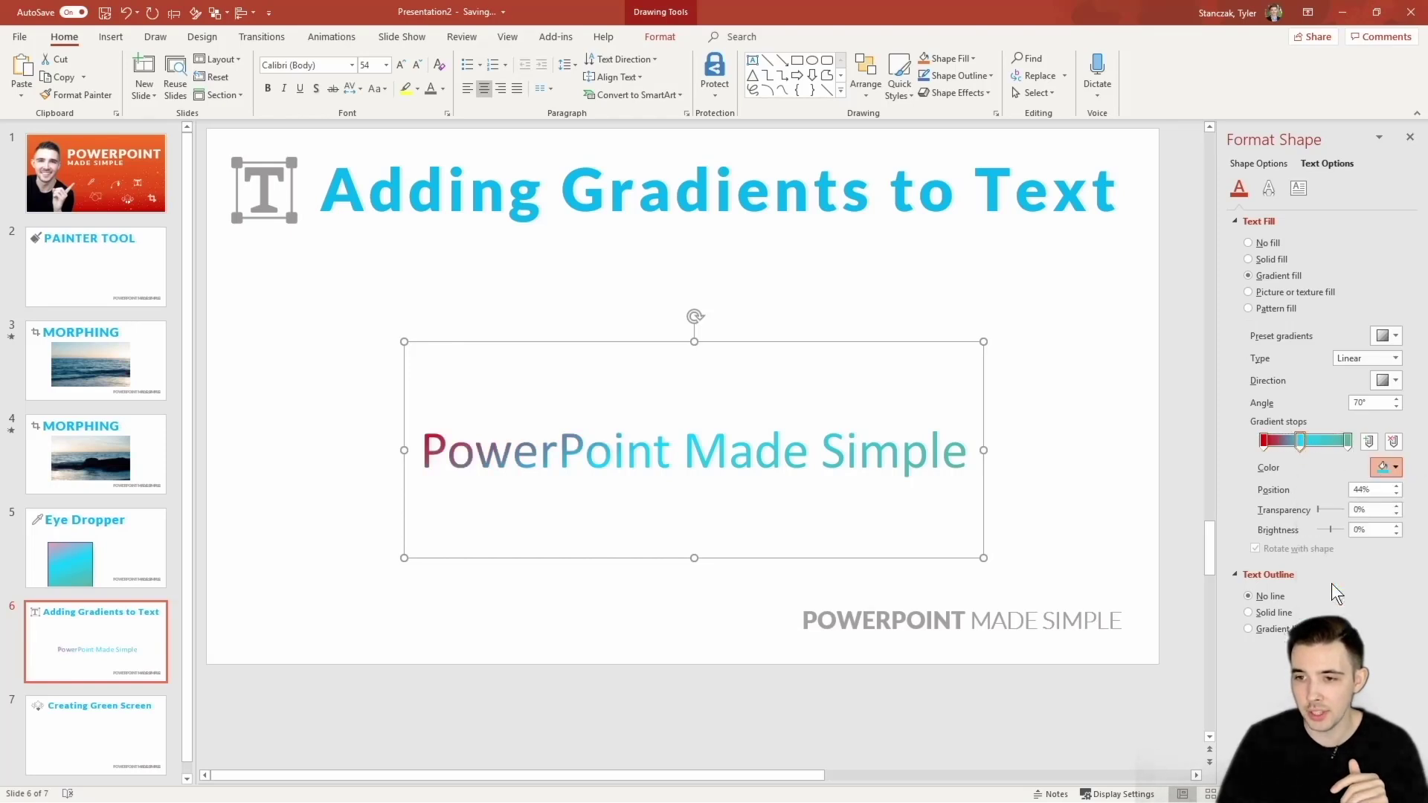
left_click(1392, 441)
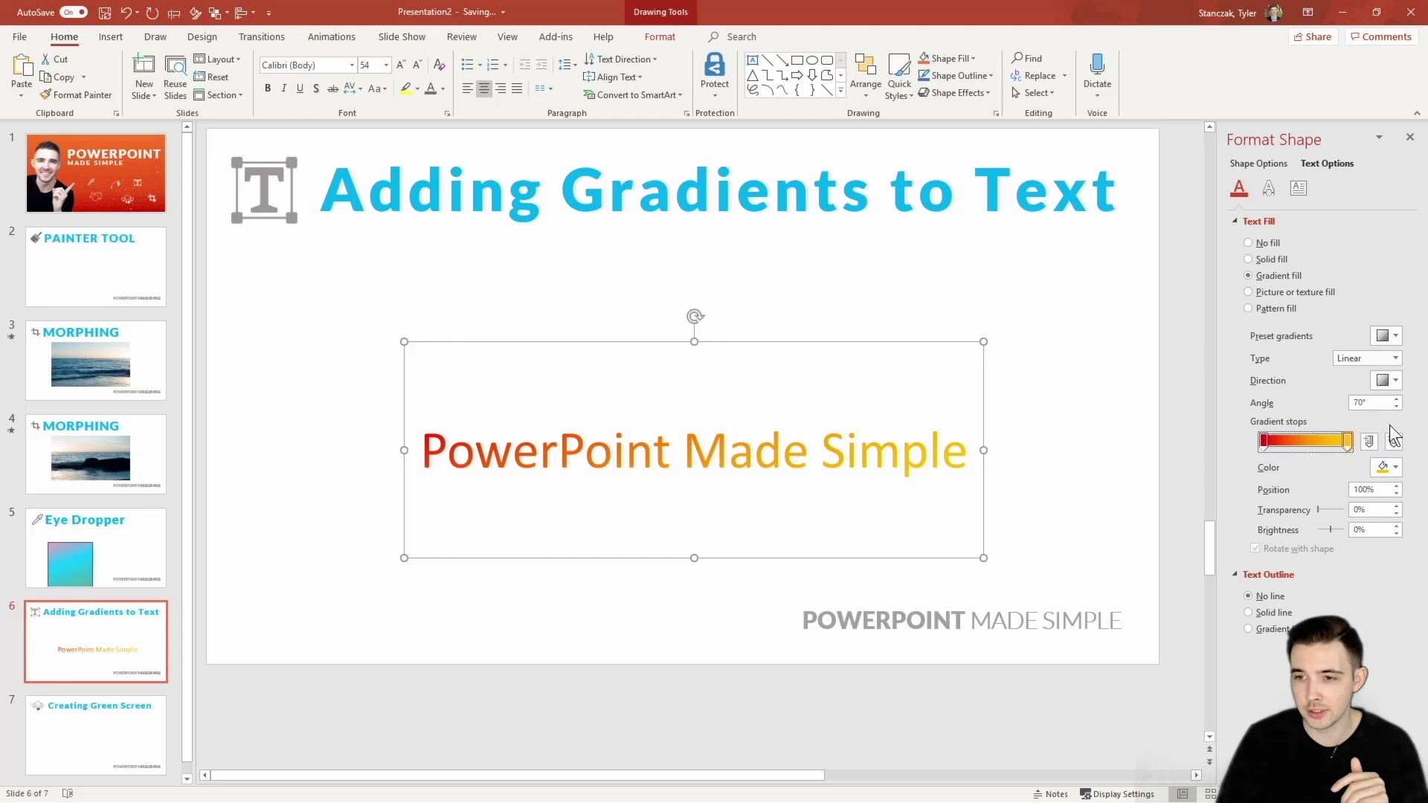
left_click(113, 726)
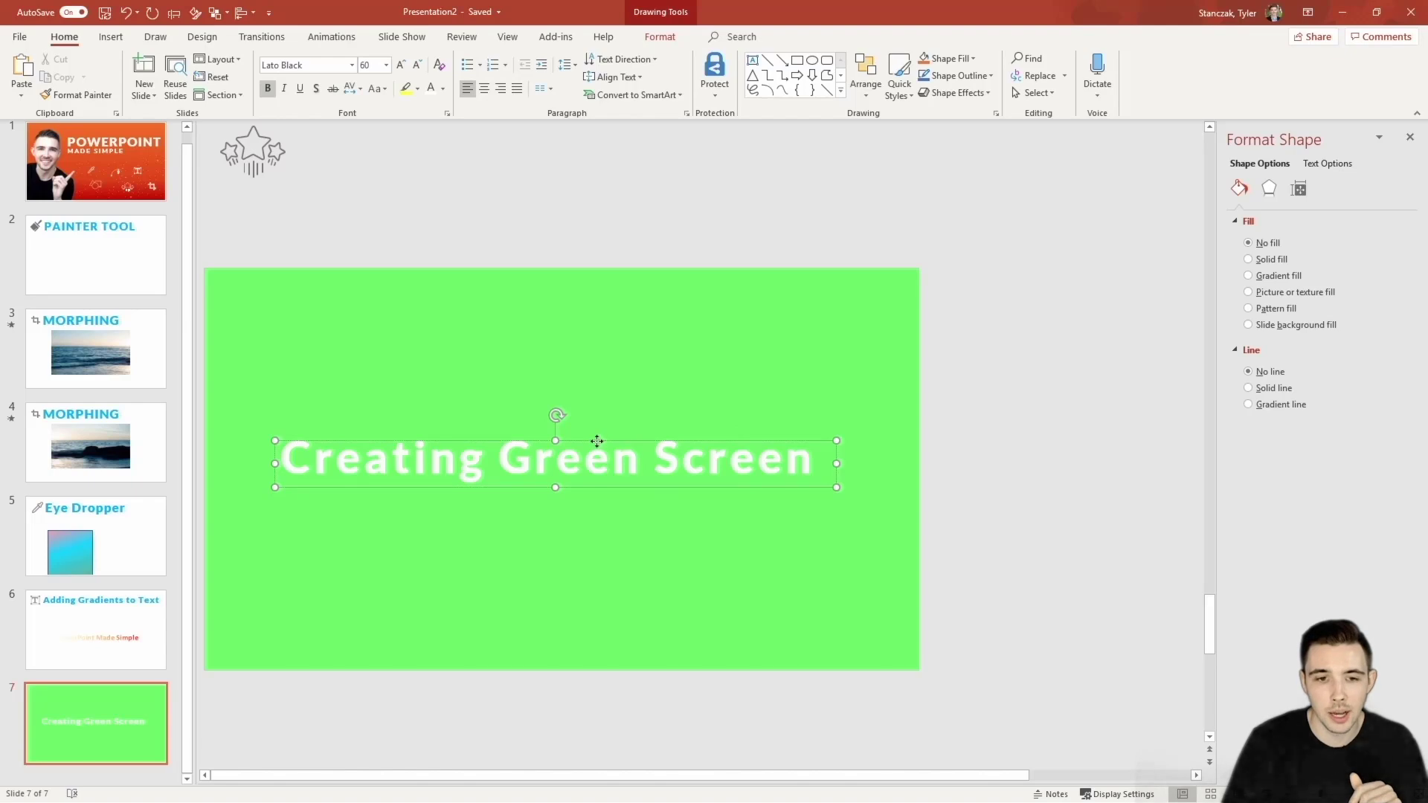
Apply the Fly In animation to the Creating Green Screen title box.
left_click(583, 489)
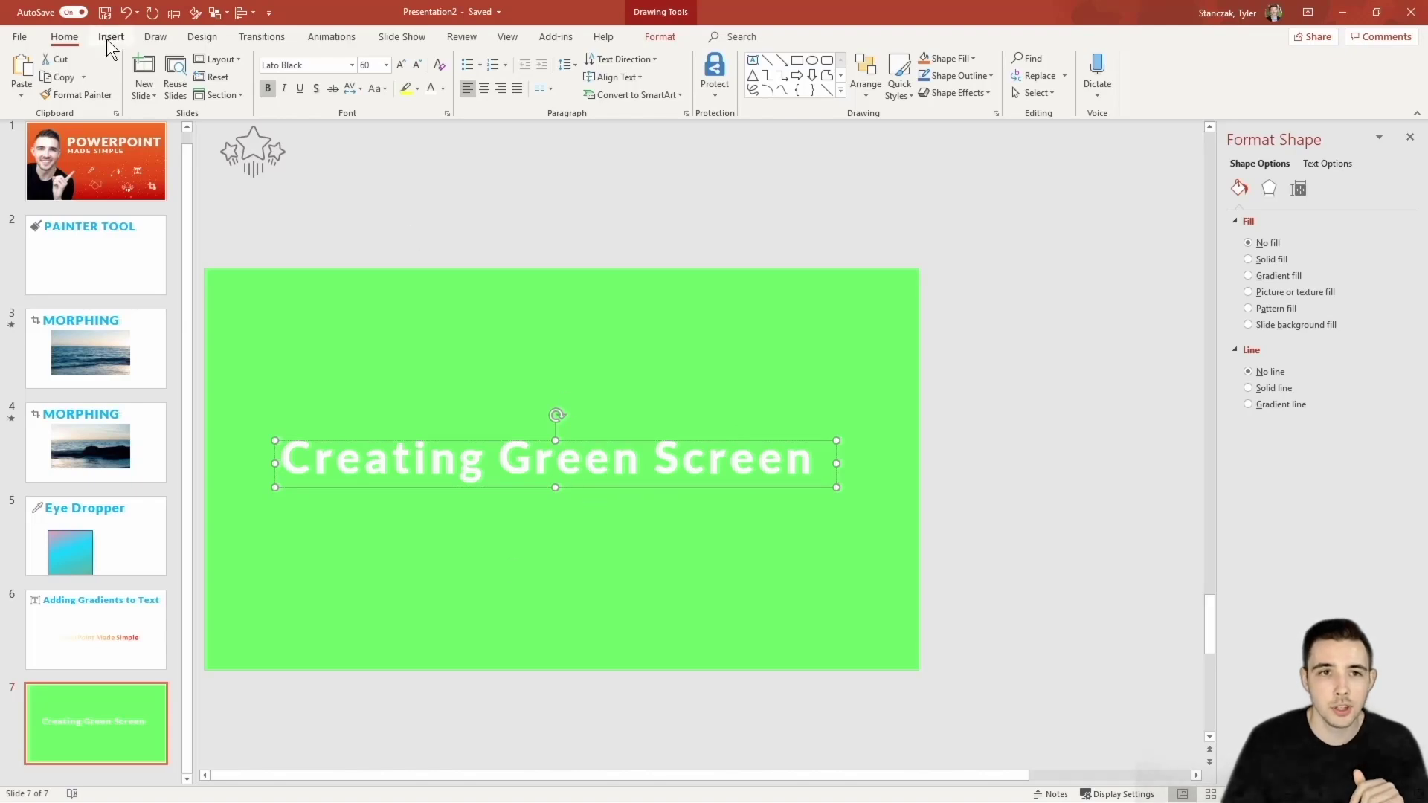
left_click(332, 37)
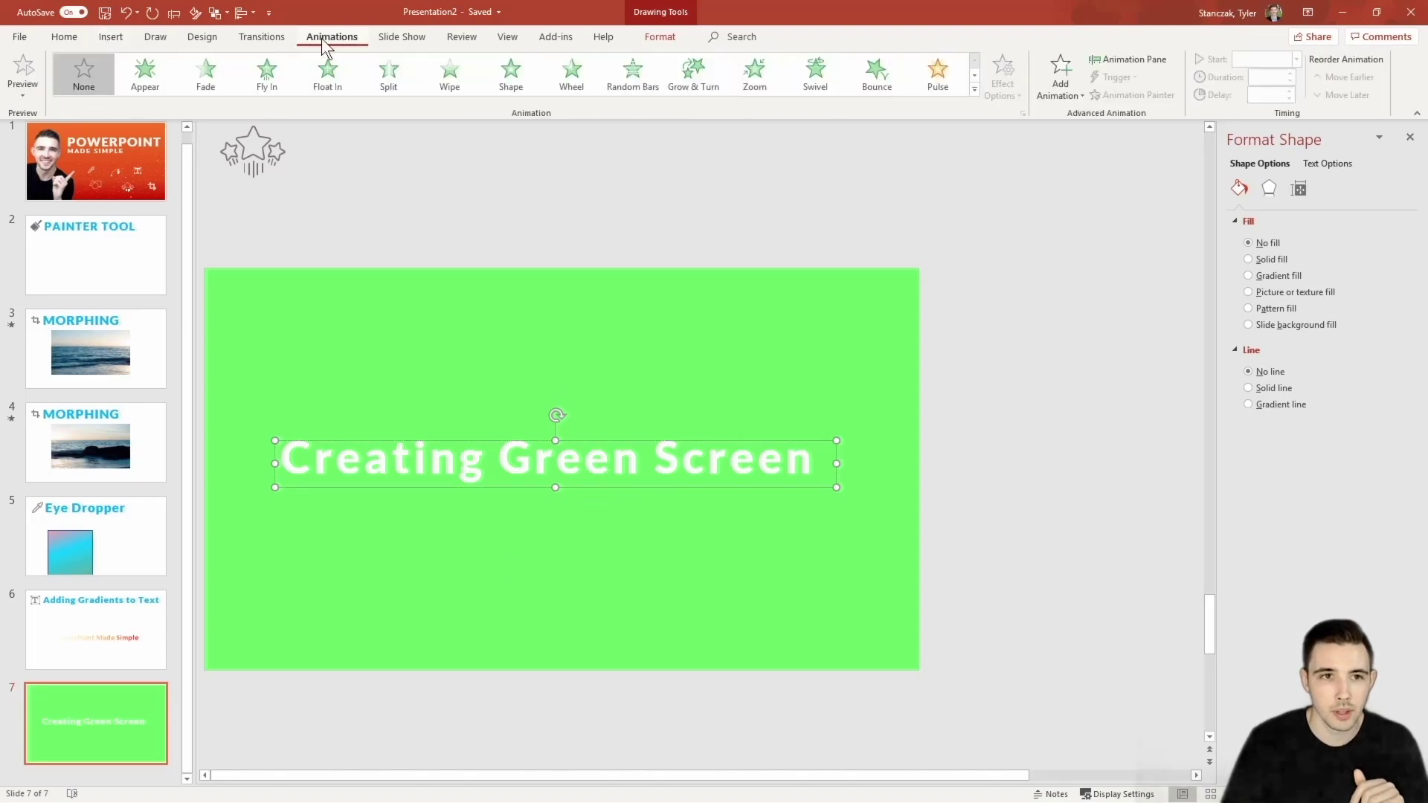
left_click(276, 73)
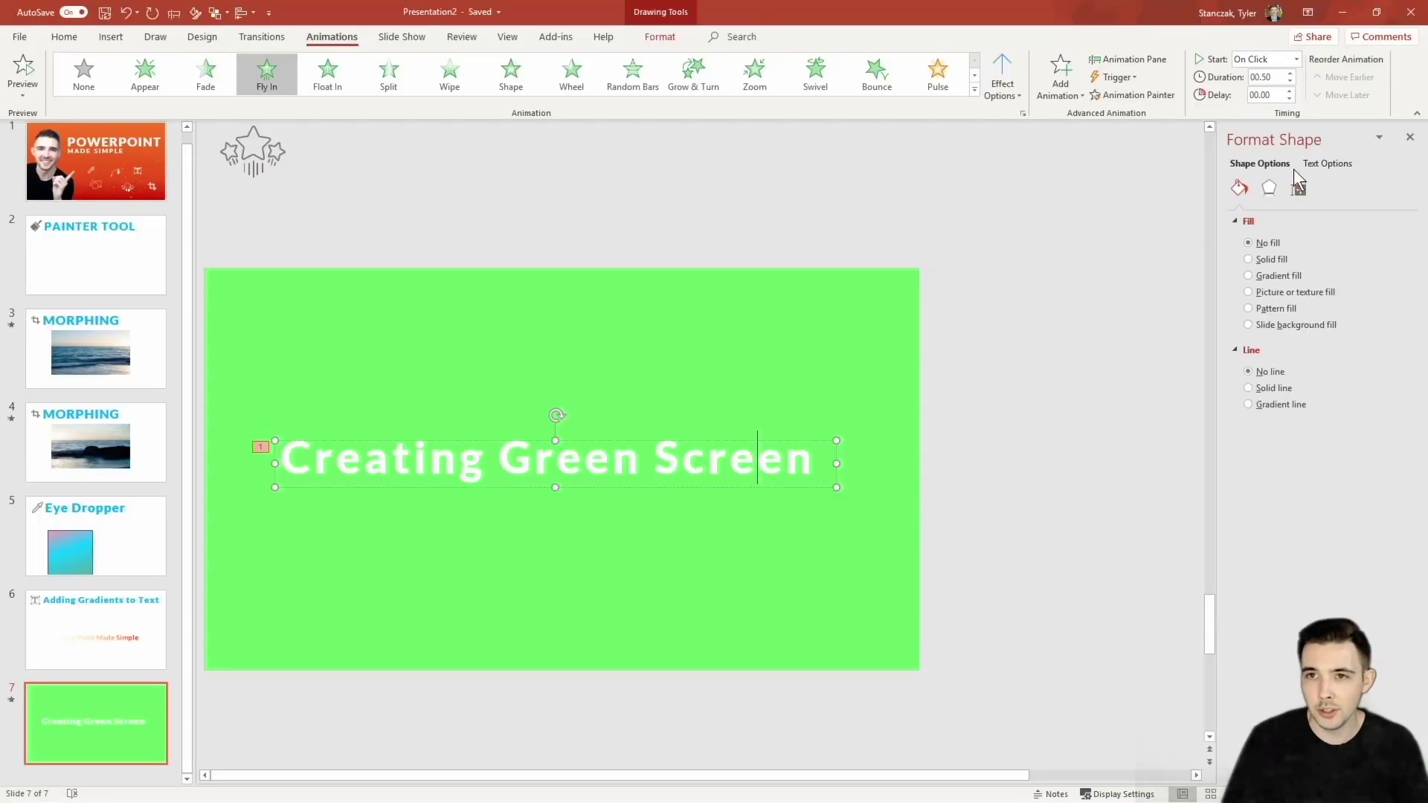
In the Animation Pane, set the title's Fly In to Start With Previous.
left_click(1138, 64)
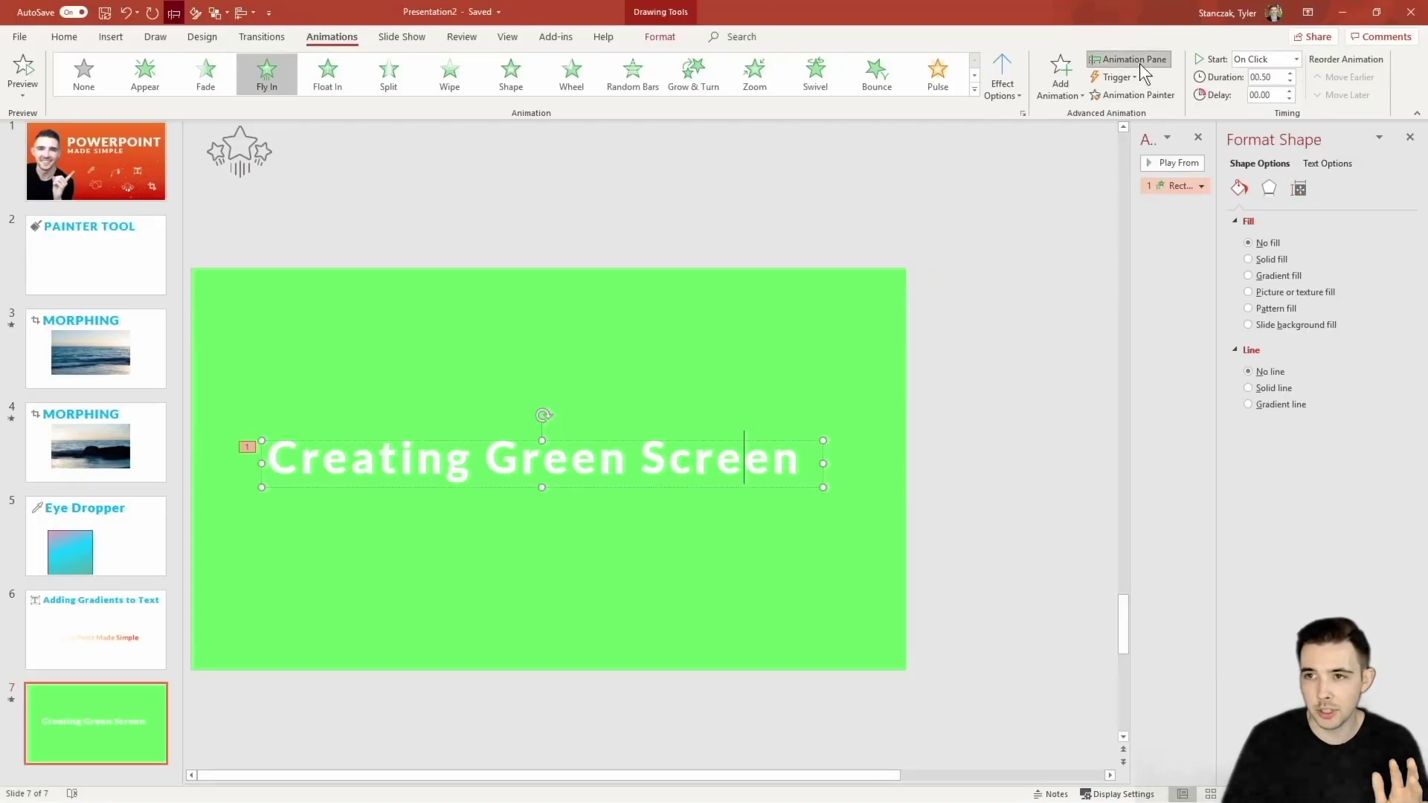
left_click(1409, 136)
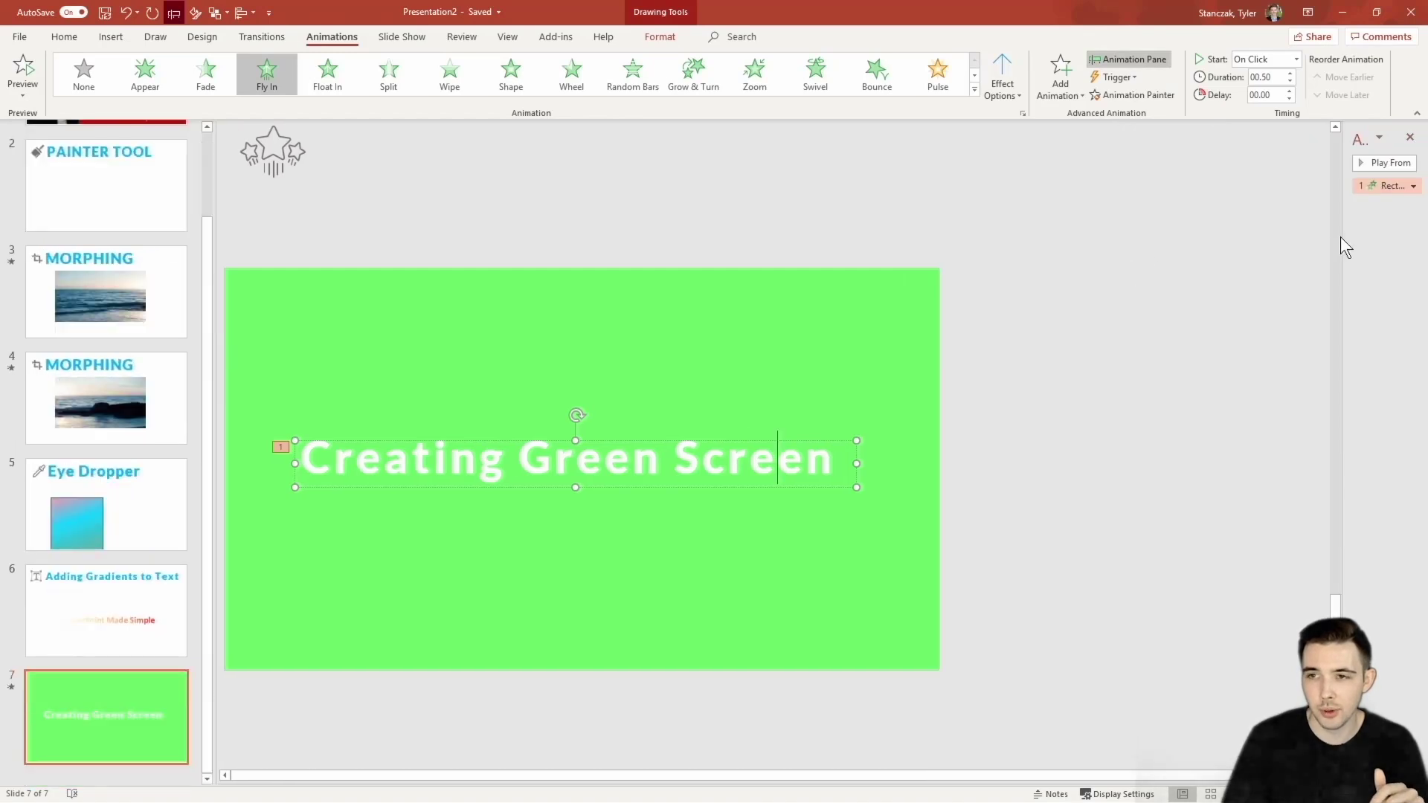
left_click_drag(1343, 235, 1111, 236)
left_click(1409, 187)
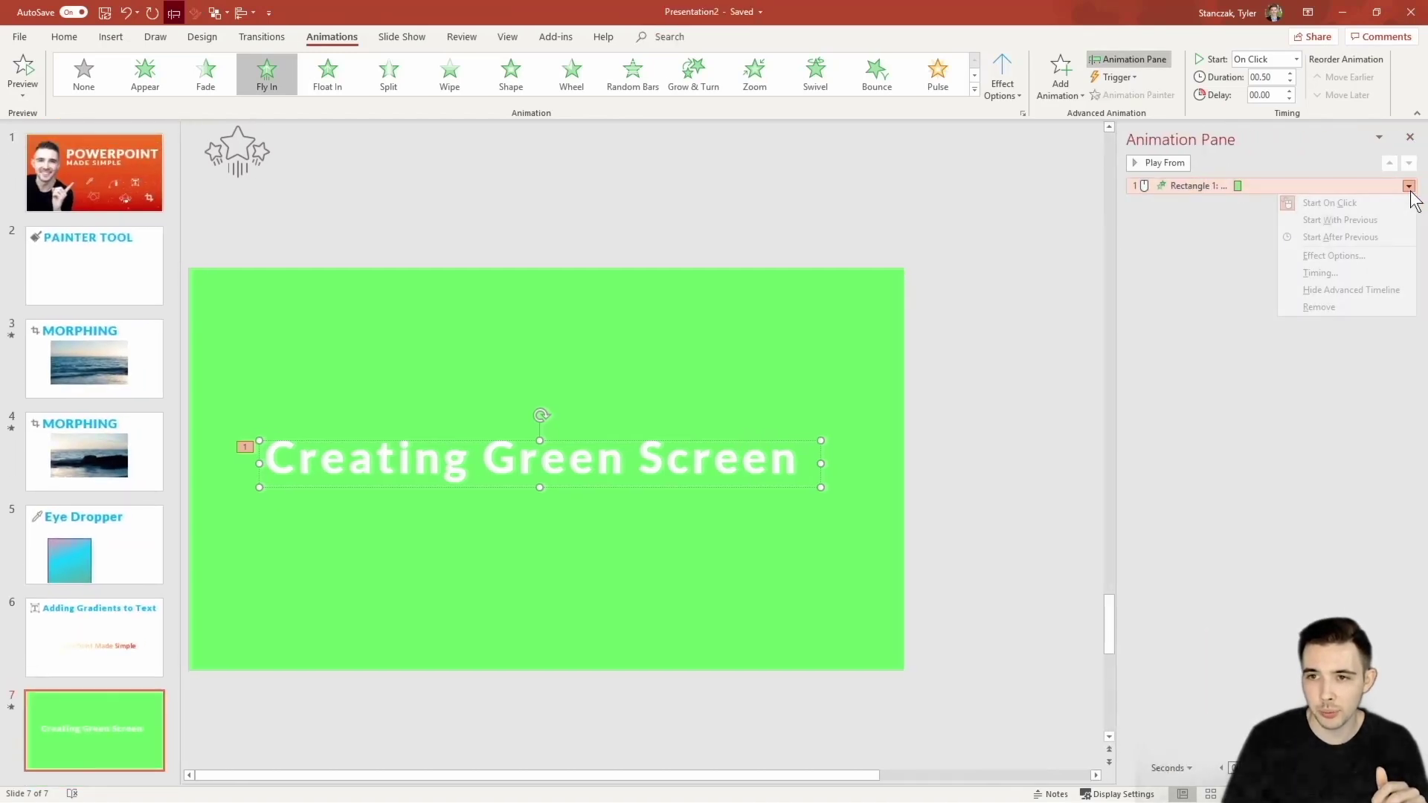
left_click(1361, 221)
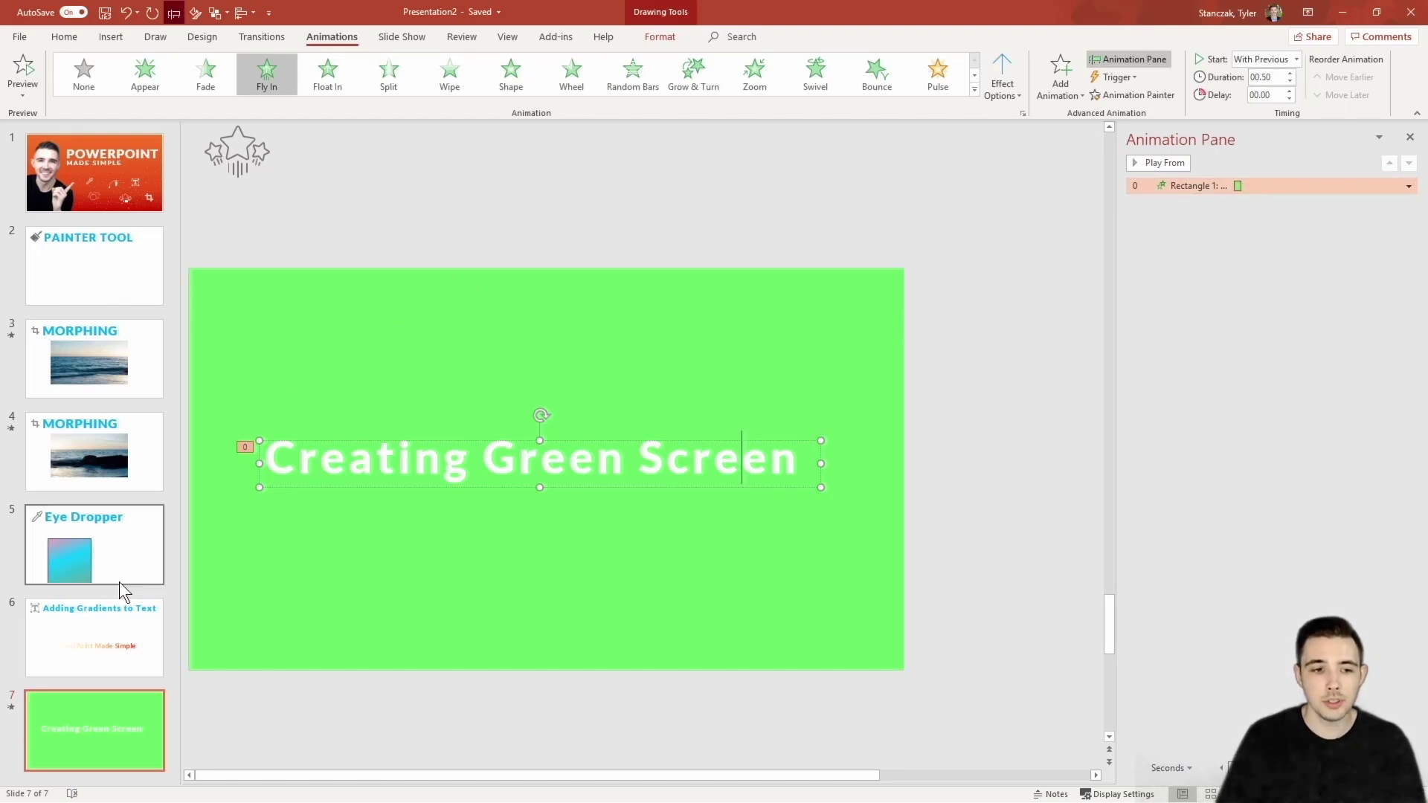
Hide slides 1 through 6 and return to the Creating Green Screen slide.
left_click(118, 635)
left_click(128, 184, "shift")
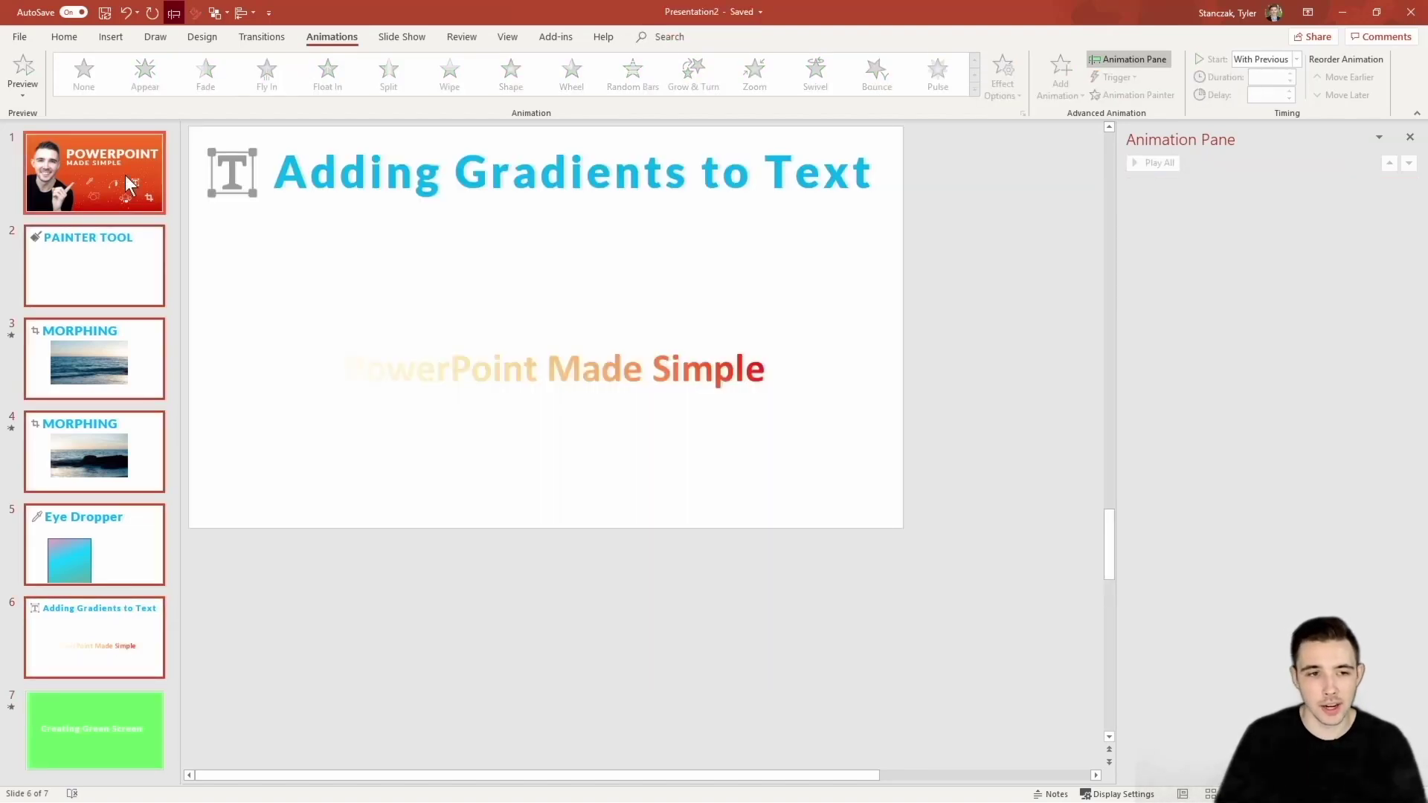
right_click(129, 184)
left_click(231, 406)
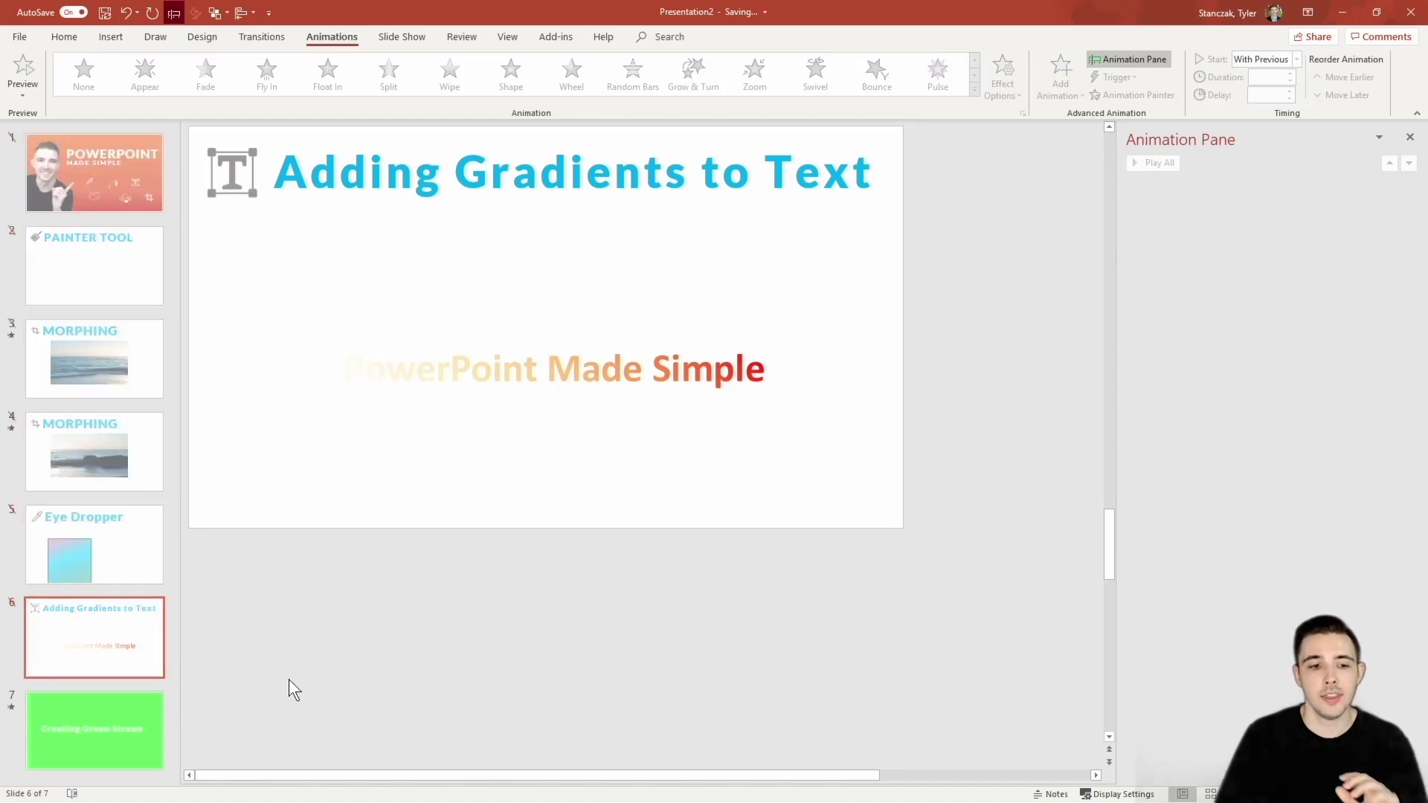
left_click(121, 719)
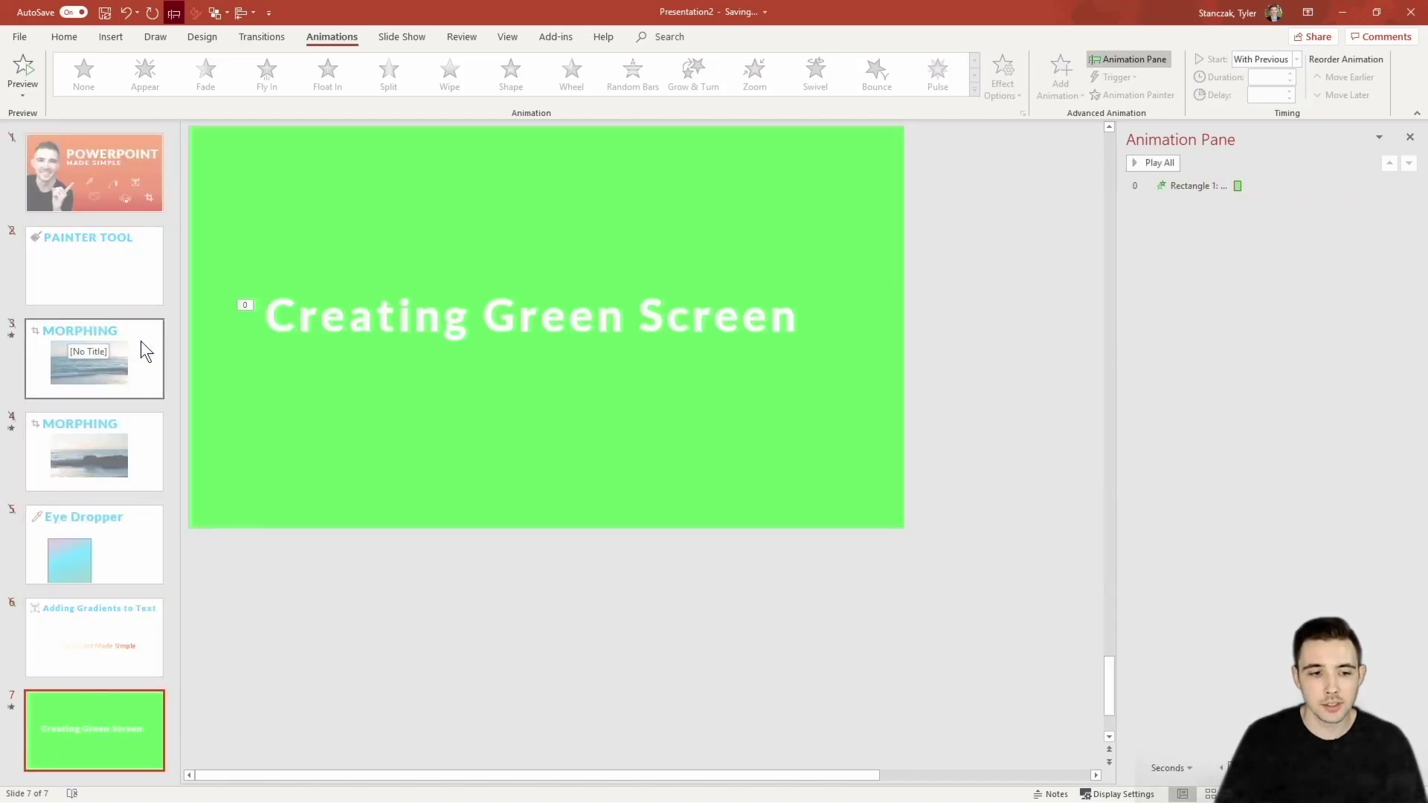
left_click(26, 40)
left_click(65, 296)
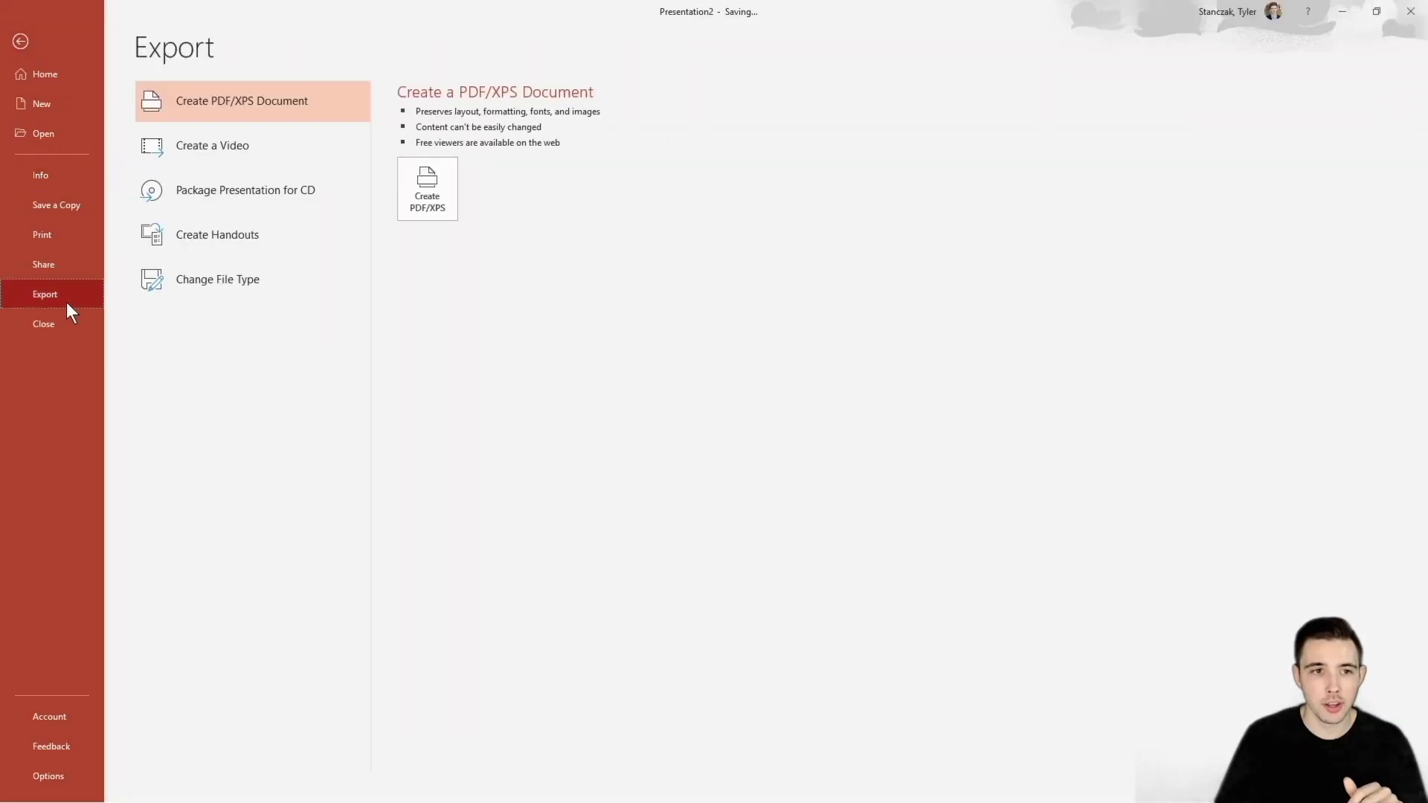
left_click(258, 133)
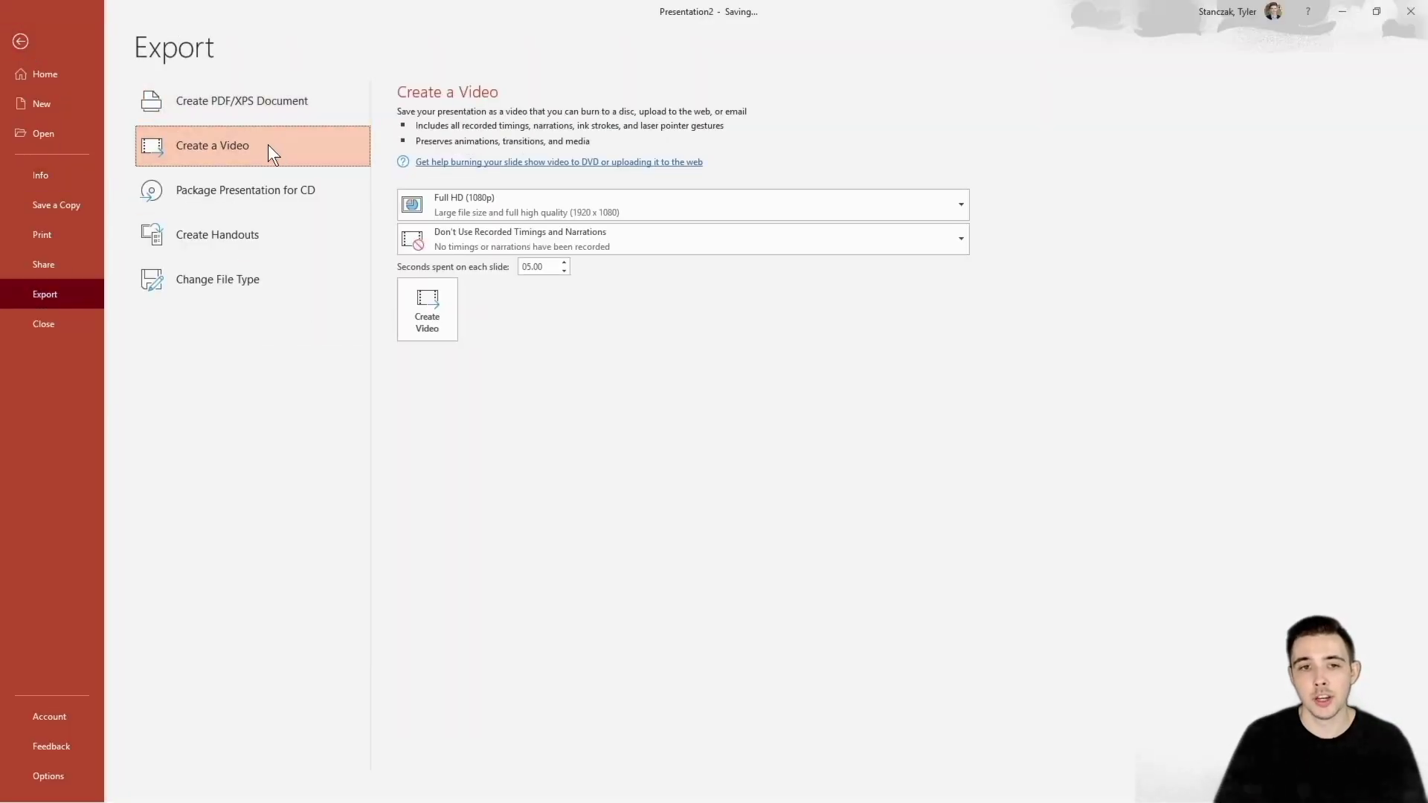
left_click(447, 200)
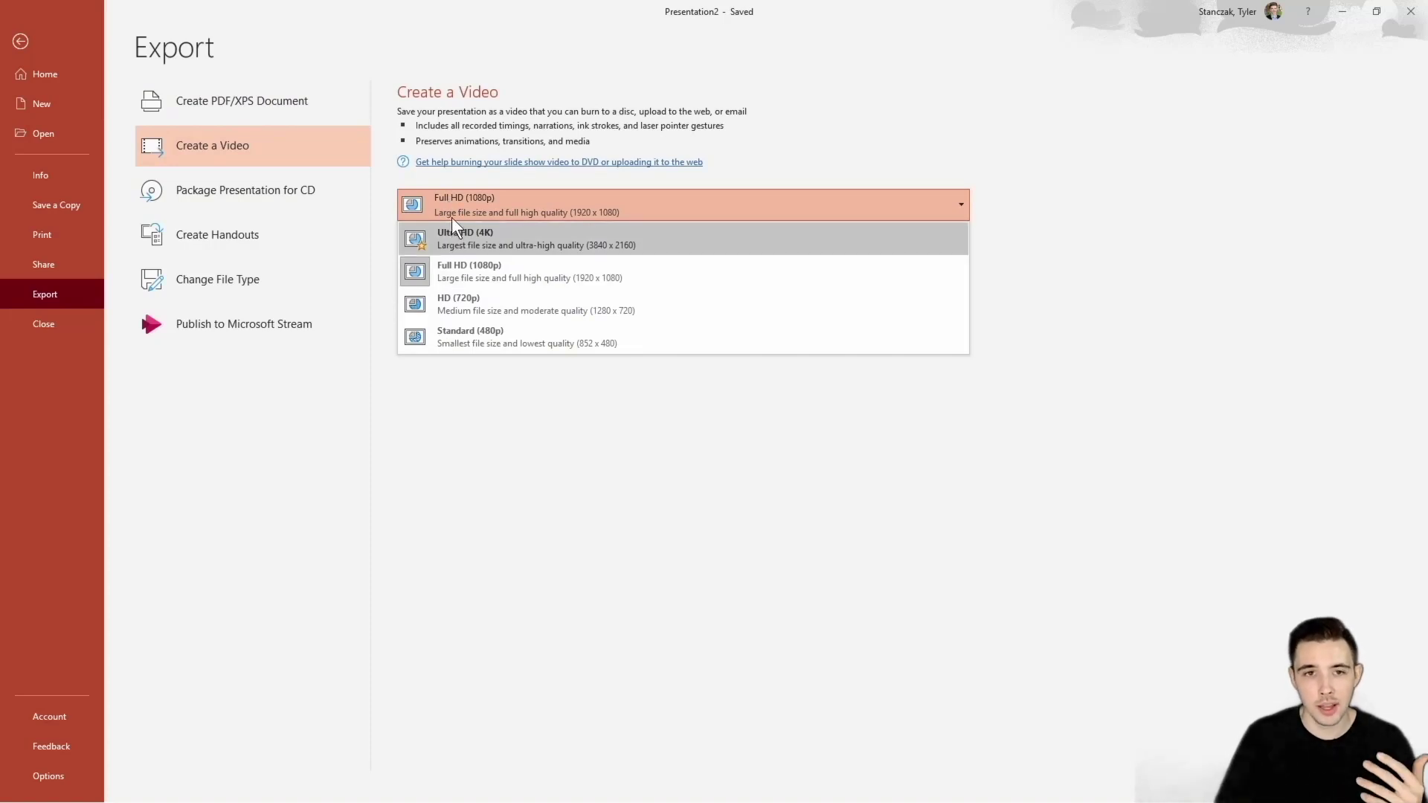
left_click(465, 175)
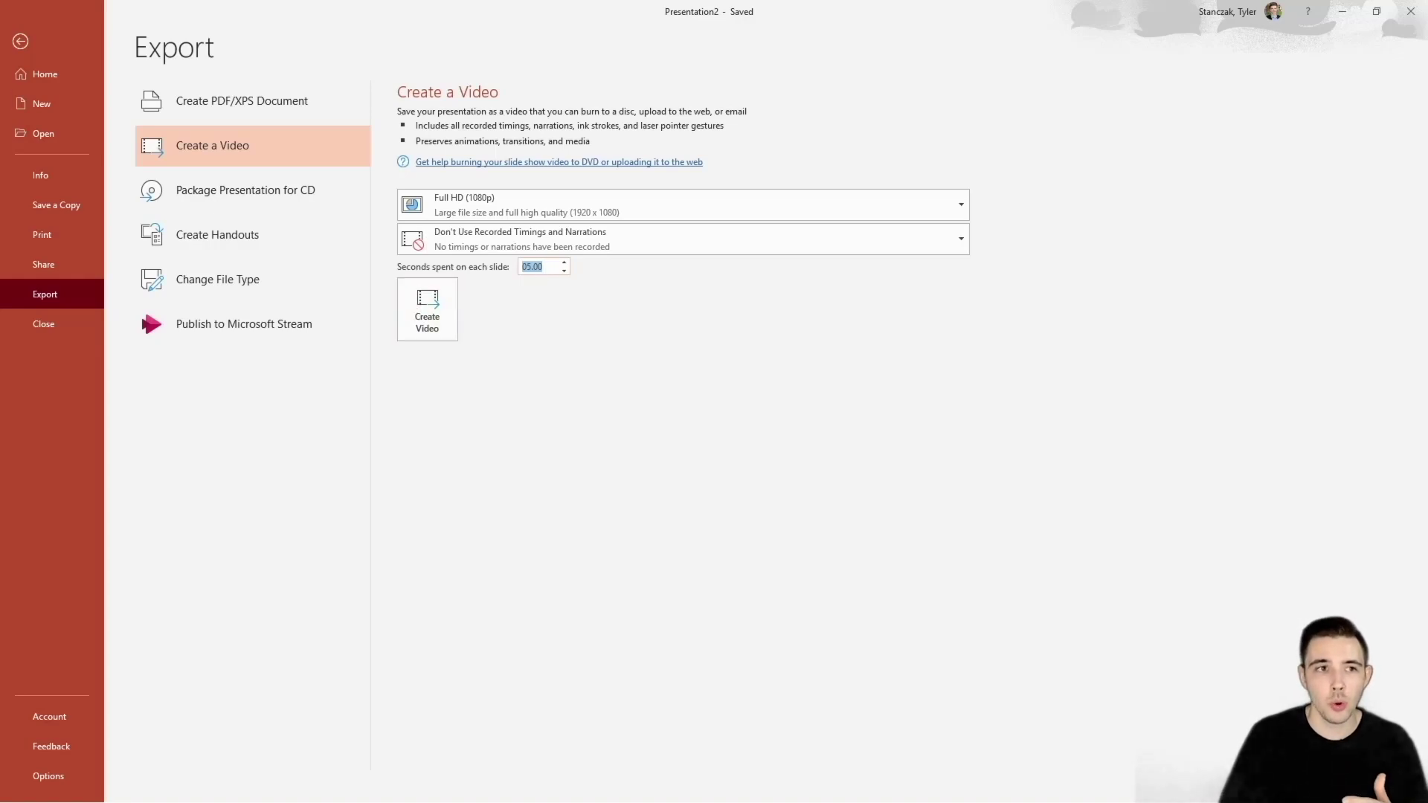
left_click(20, 41)
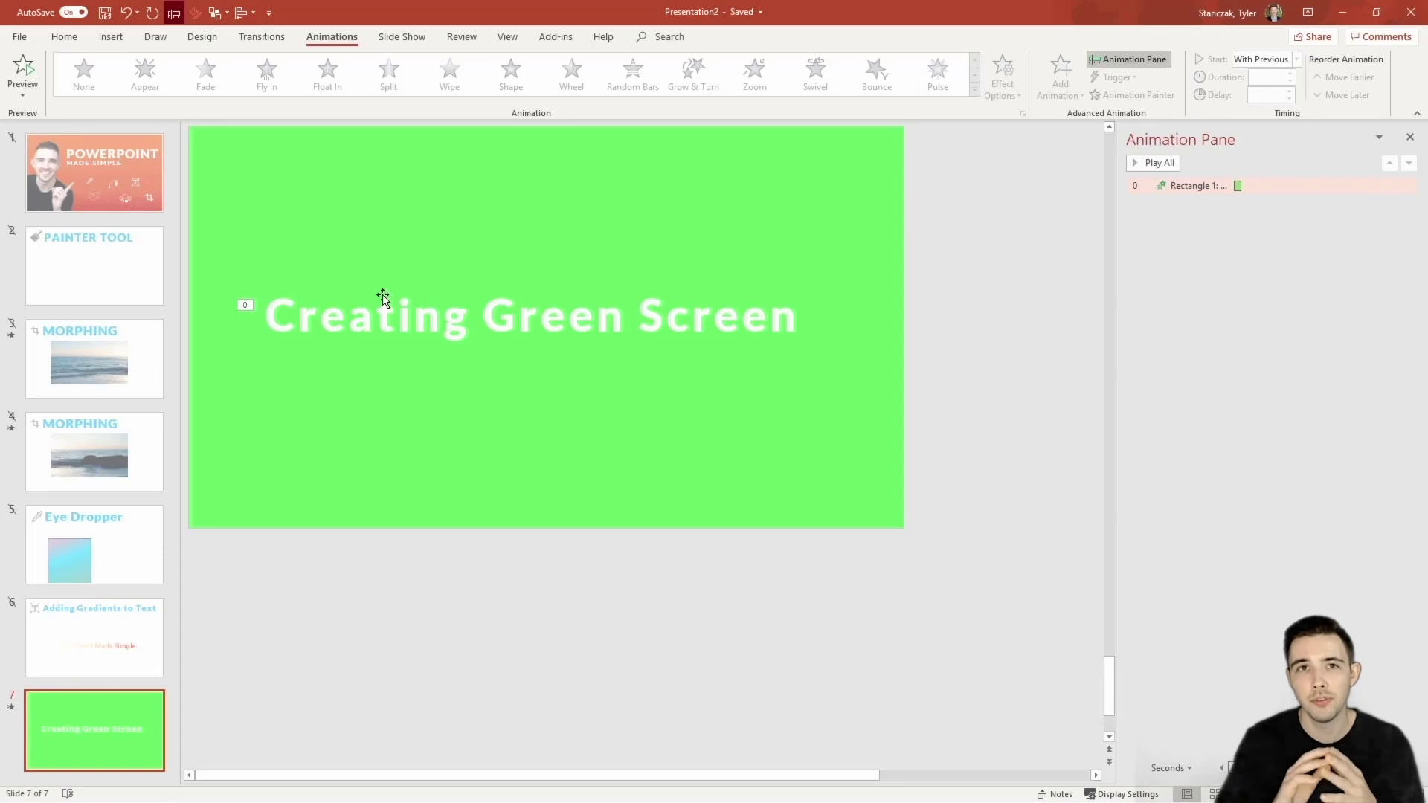